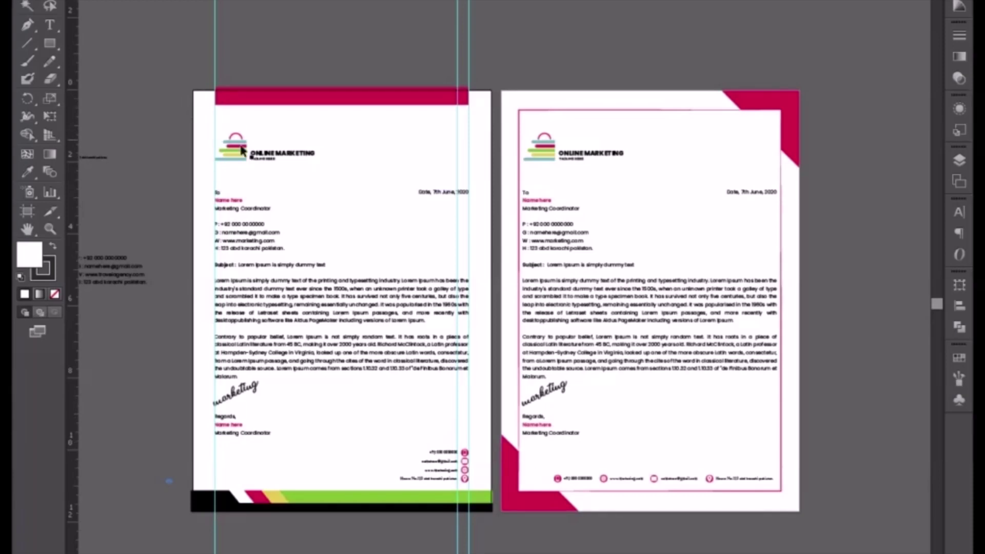
Step: Select the logo, red header bar, footer bar and the right letterhead's pink corner shapes
click(263, 165)
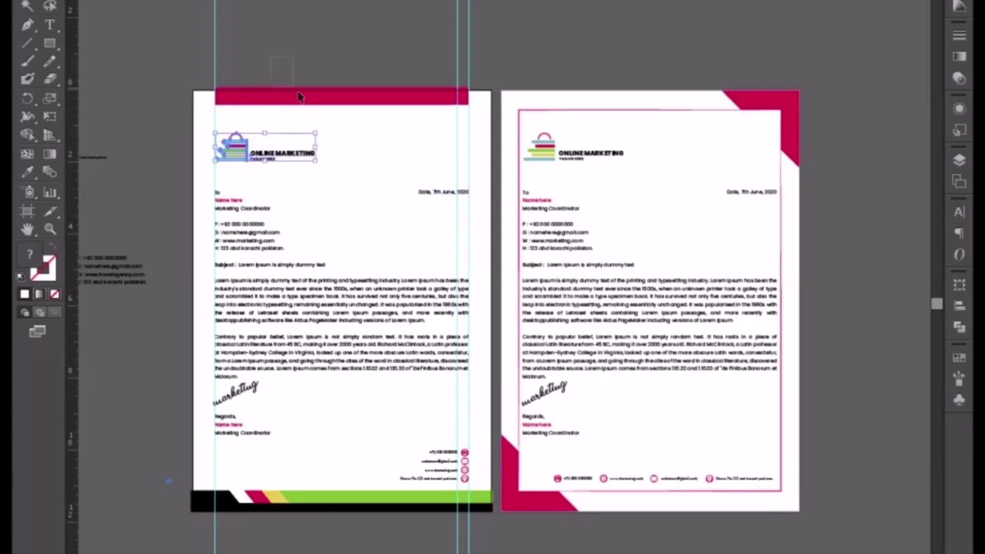
drag(314, 113, 313, 107)
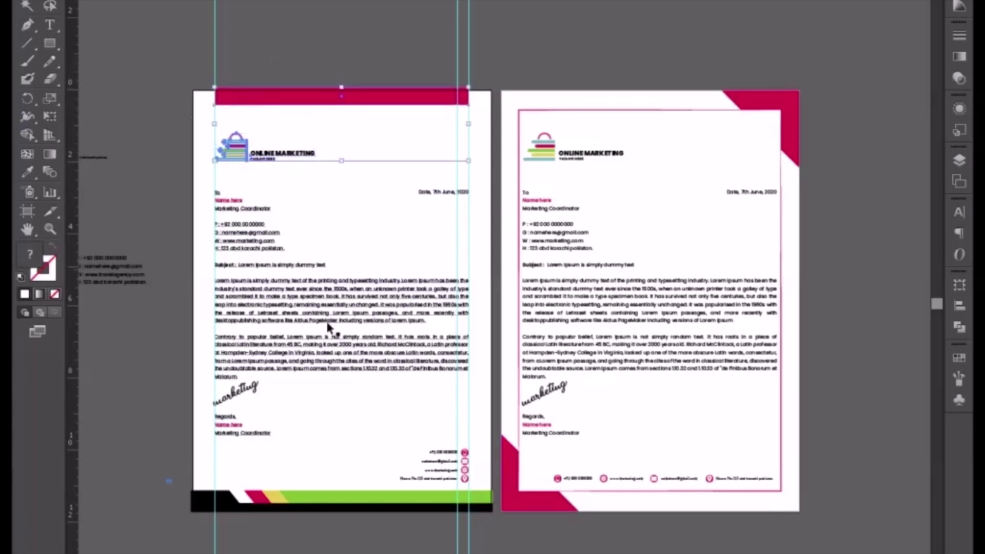
drag(374, 545, 218, 497)
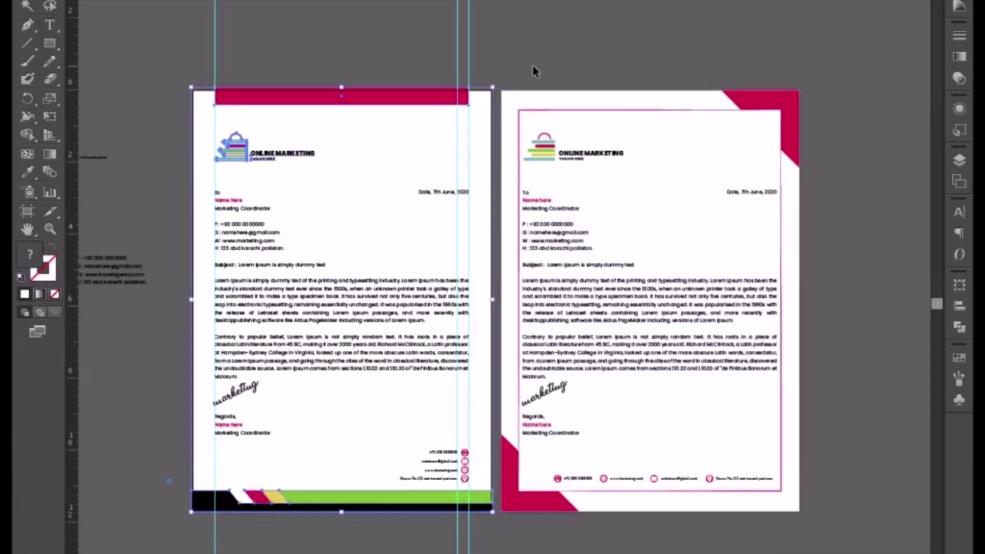
drag(554, 65, 820, 136)
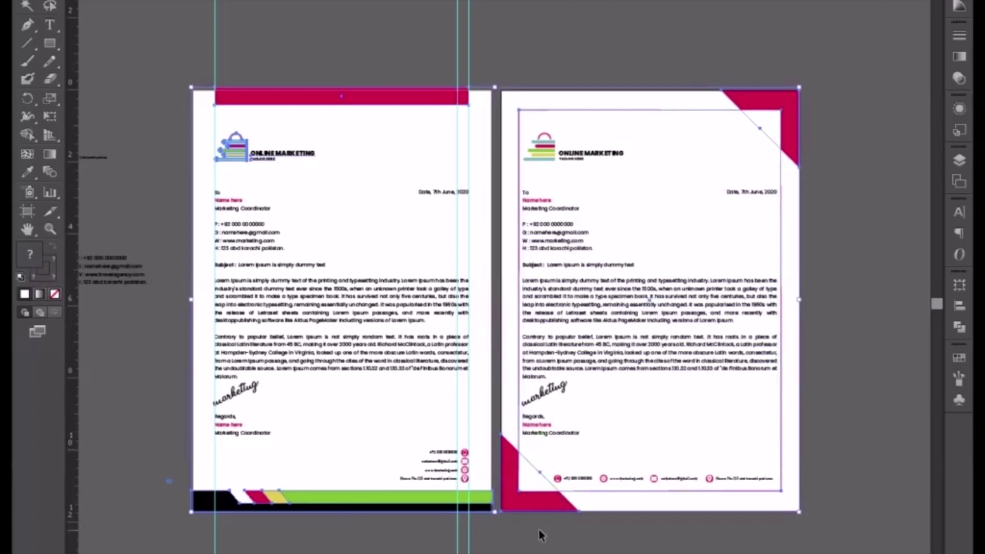
Step: Zoom in on the right letterhead's footer contact row, then zoom out to both pages
scroll(589, 414, down, 3)
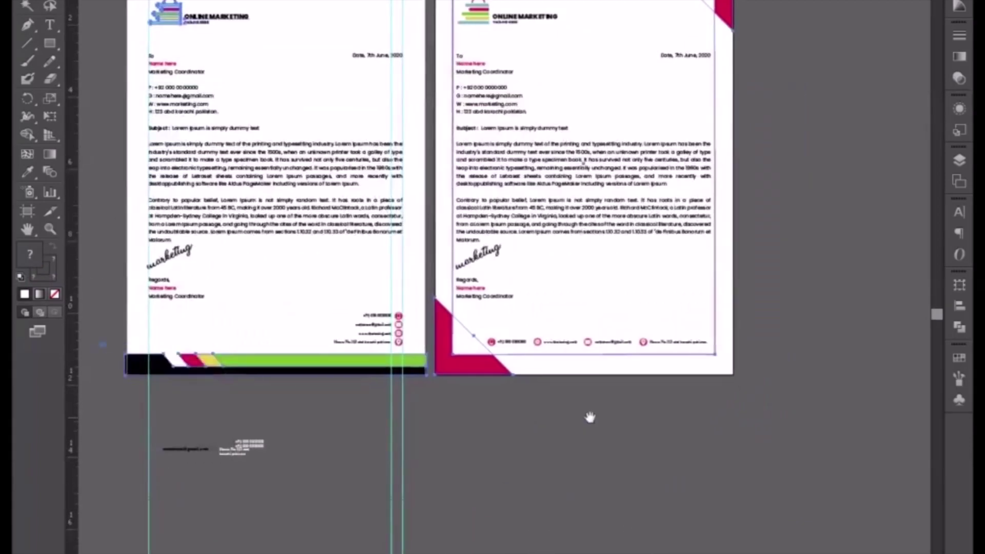
scroll(590, 417, up, 2)
scroll(591, 421, up, 2)
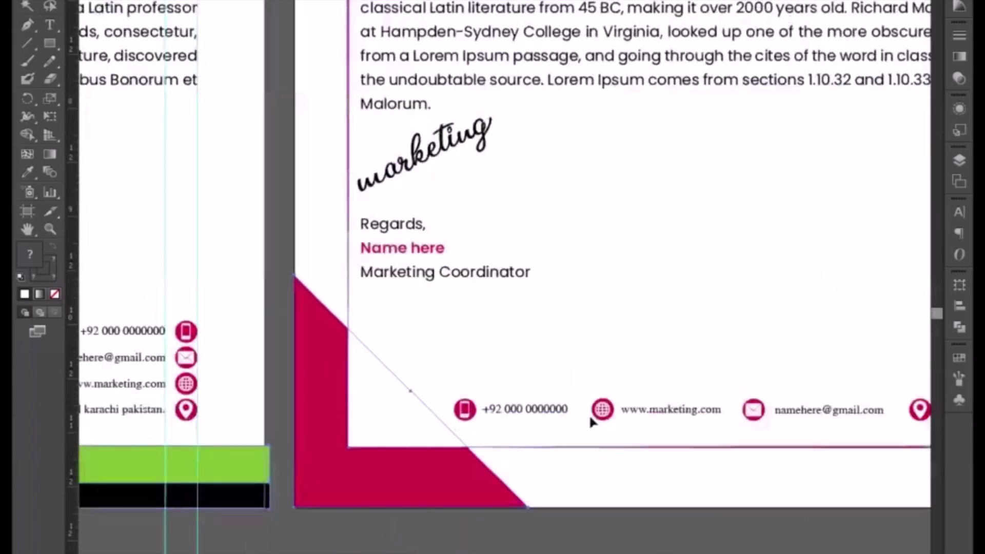
click(516, 412)
scroll(570, 450, down, 1)
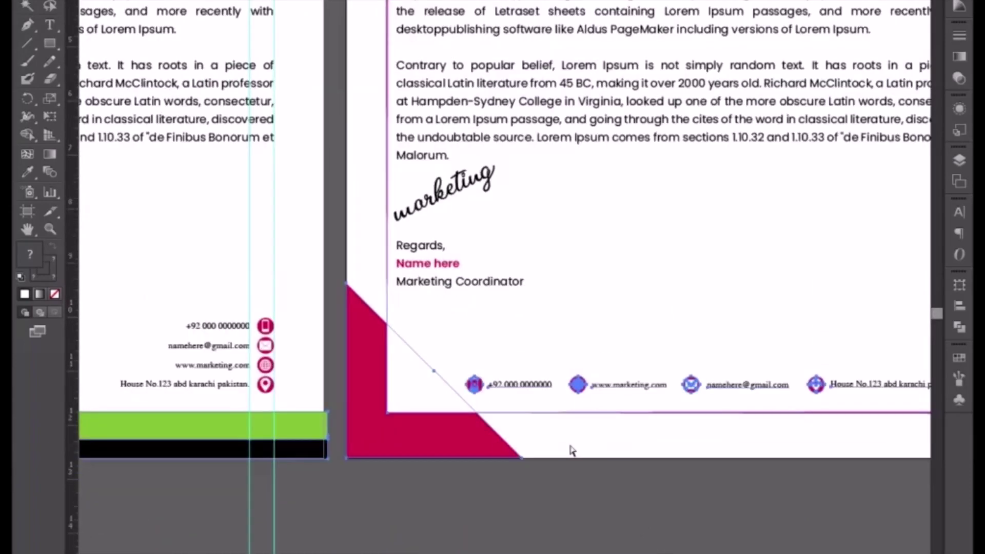
scroll(570, 451, down, 1)
scroll(571, 451, down, 1)
drag(342, 249, 424, 406)
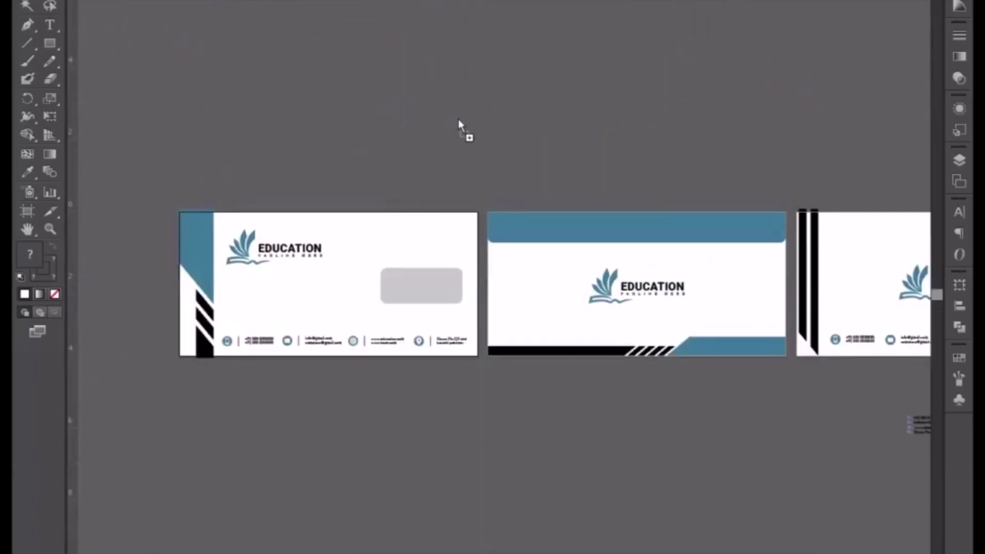
Step: Paste the copied letterhead artwork and position it above the envelopes
key(ctrl+v)
key(ctrl+minus)
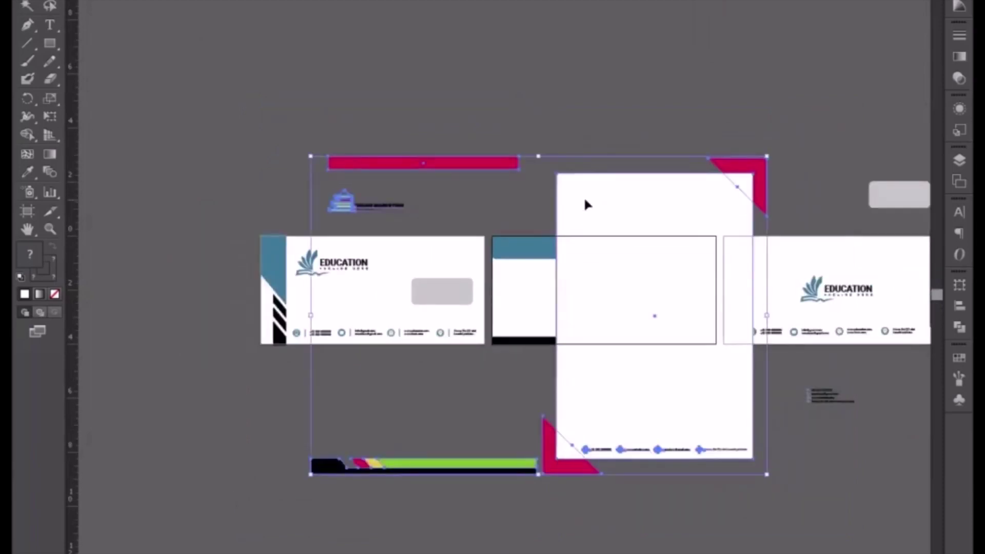
mouse_move(582, 193)
mouse_down()
mouse_move(472, 129)
mouse_move(534, 54)
mouse_up()
drag(543, 240, 564, 225)
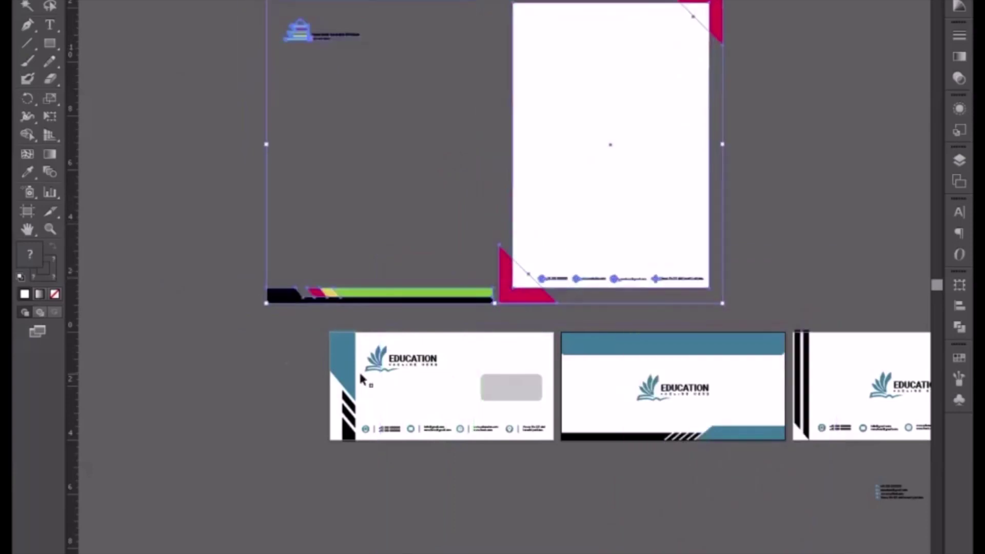
click(267, 385)
drag(262, 378, 285, 441)
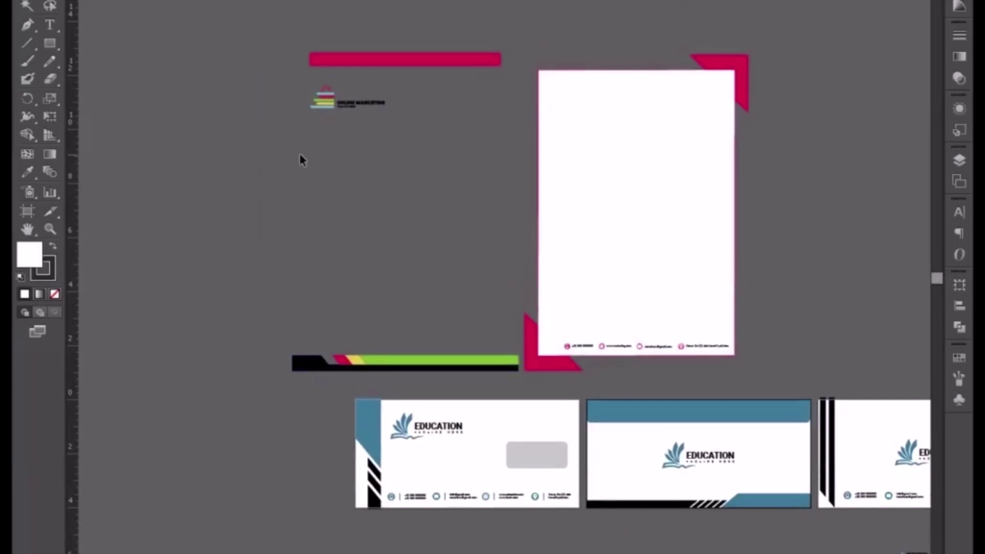
Step: Replace the left envelope's EDUCATION logo with the Online Marketing logo and delete its blue stripes
click(432, 444)
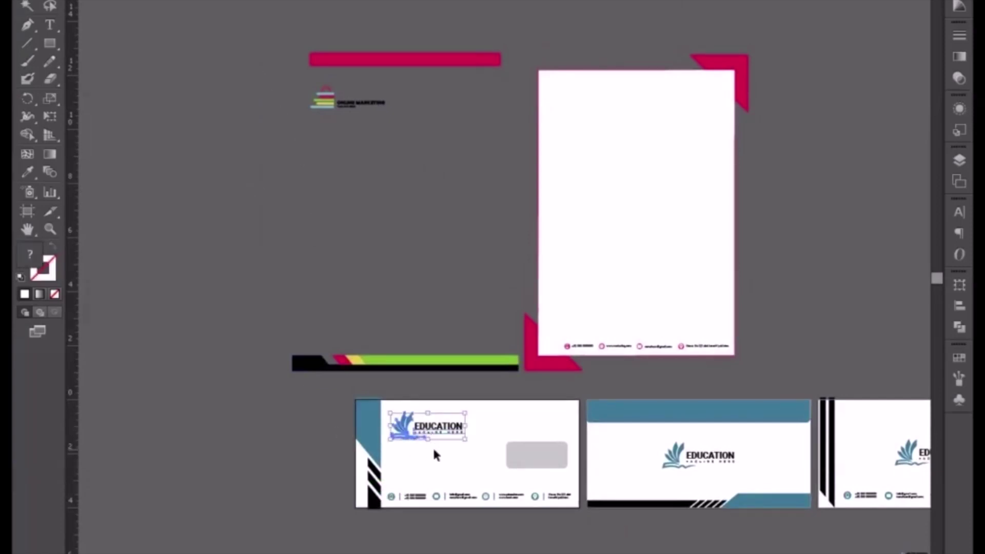
key(Delete)
drag(348, 101, 424, 432)
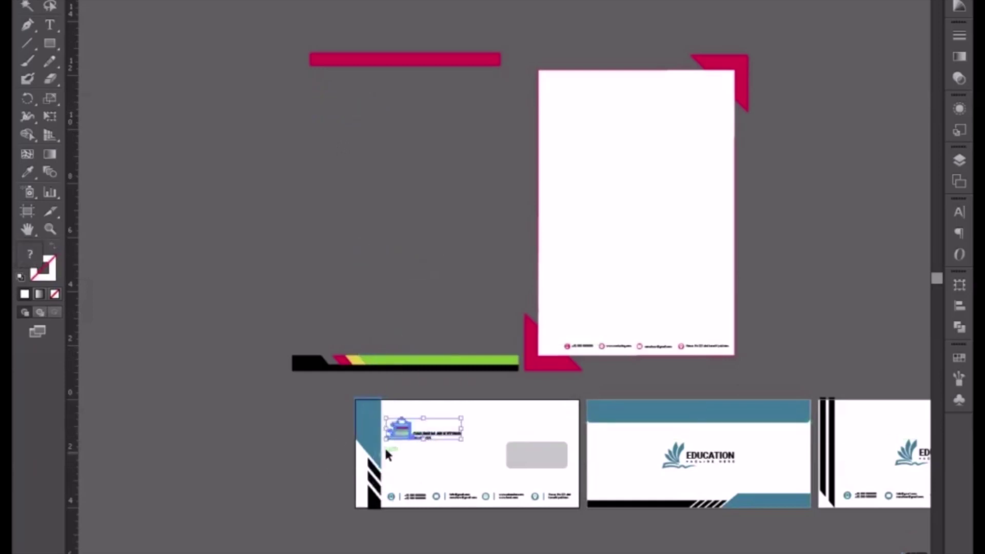
drag(346, 427, 374, 551)
key(Delete)
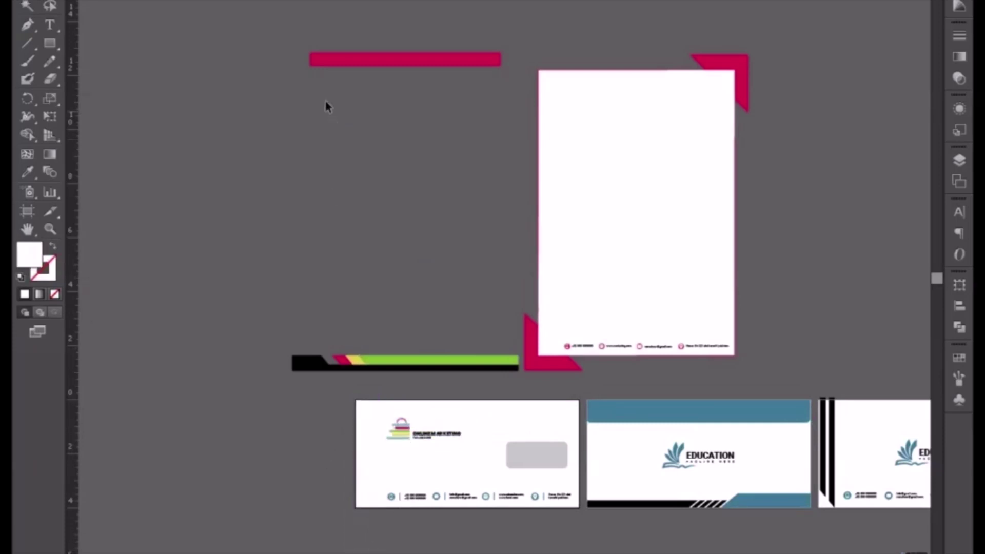
Step: Snap the red header bar onto the envelope's top edge and shorten it to fit
drag(398, 71, 411, 411)
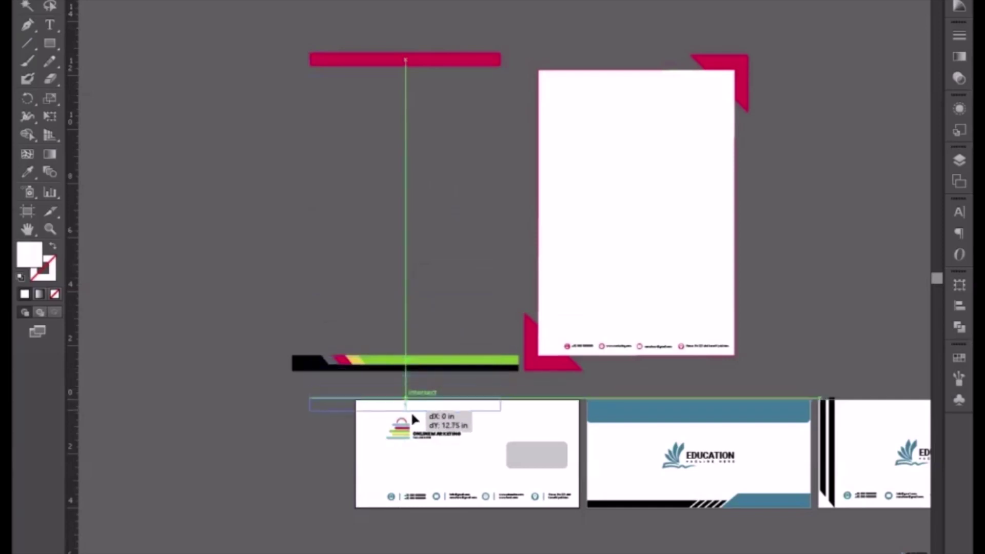
scroll(411, 409, down, 2)
scroll(336, 295, down, 2)
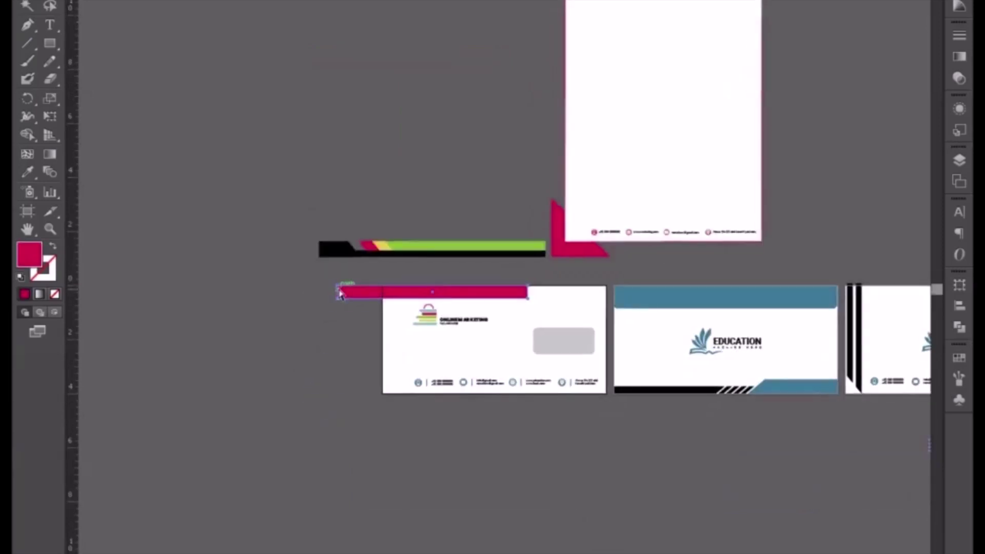
key(ctrl+equal)
key(ctrl+equal)
drag(300, 291, 405, 294)
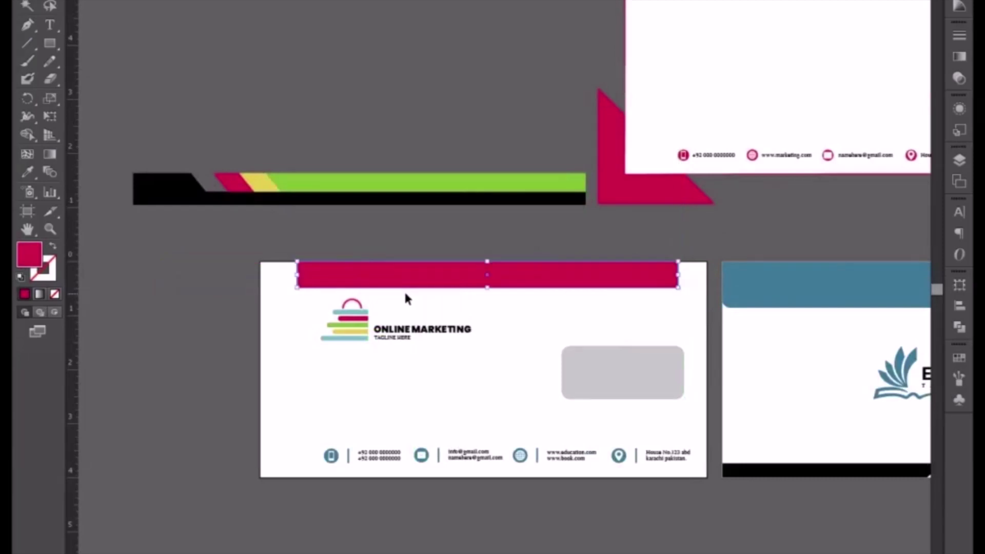
drag(678, 275, 667, 274)
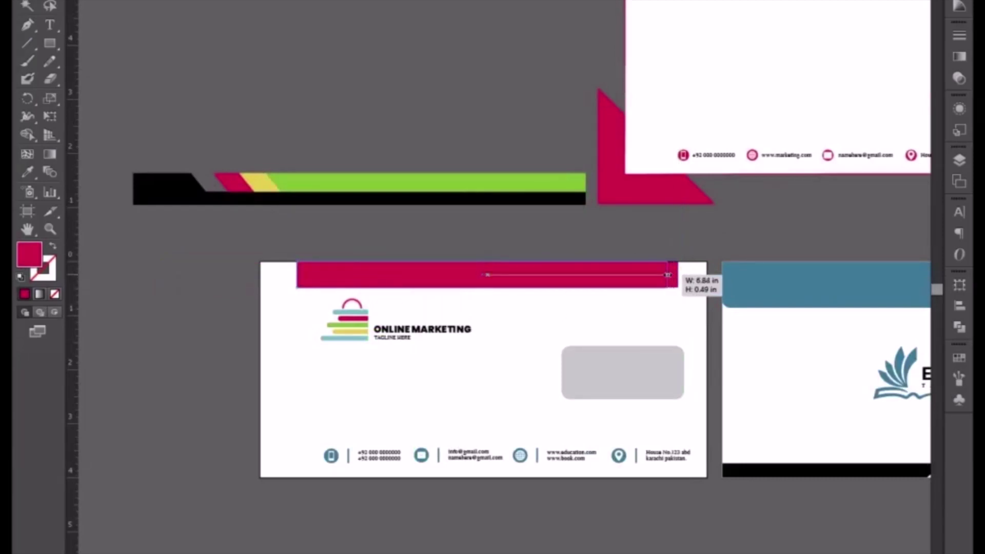
drag(402, 285, 409, 286)
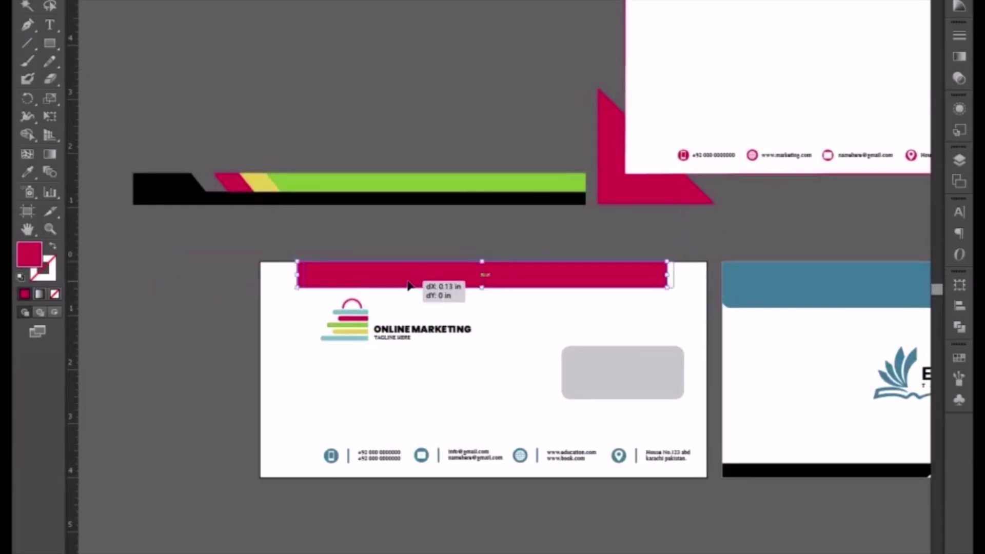
key(Left)
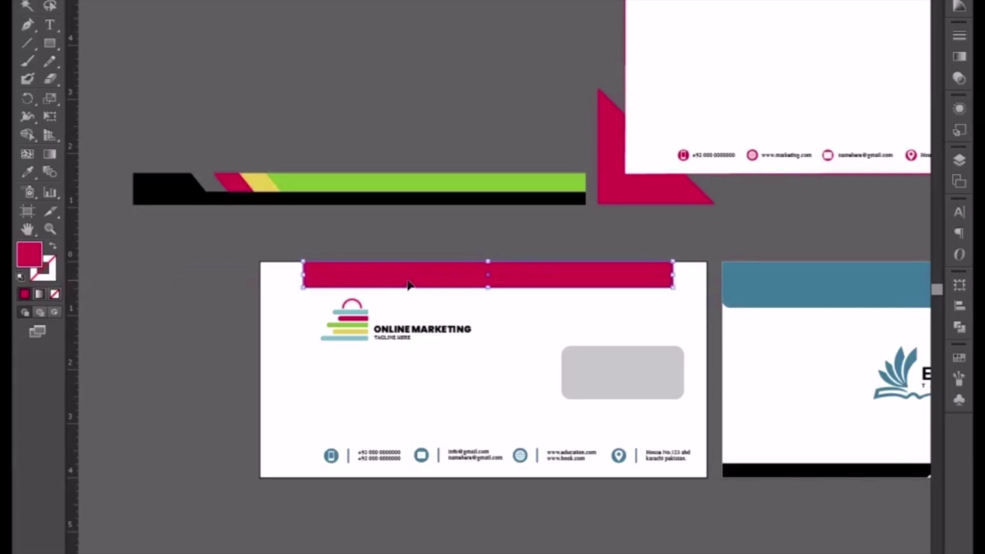
Step: Nudge the Online Marketing logo slightly down and left
click(361, 336)
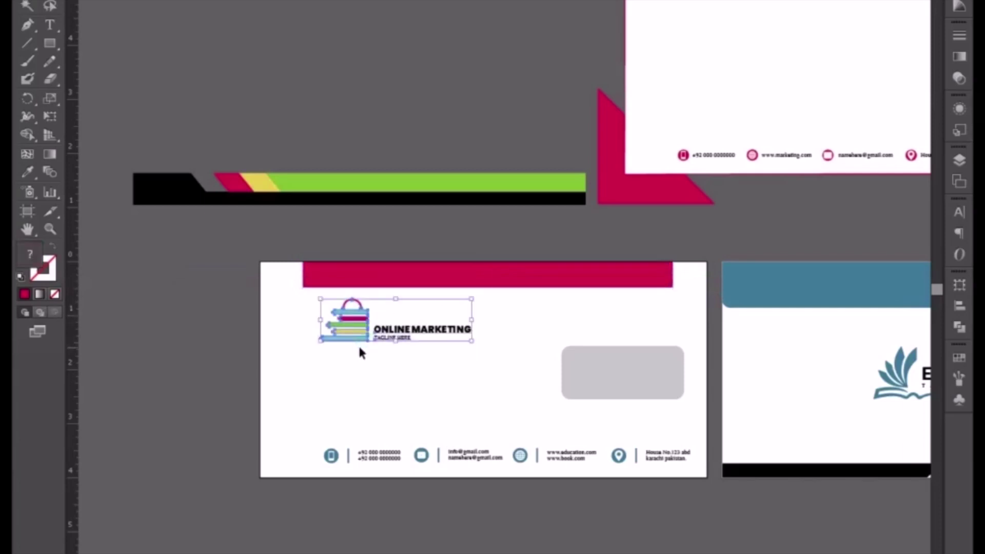
key(shift+Down)
key(shift+Left)
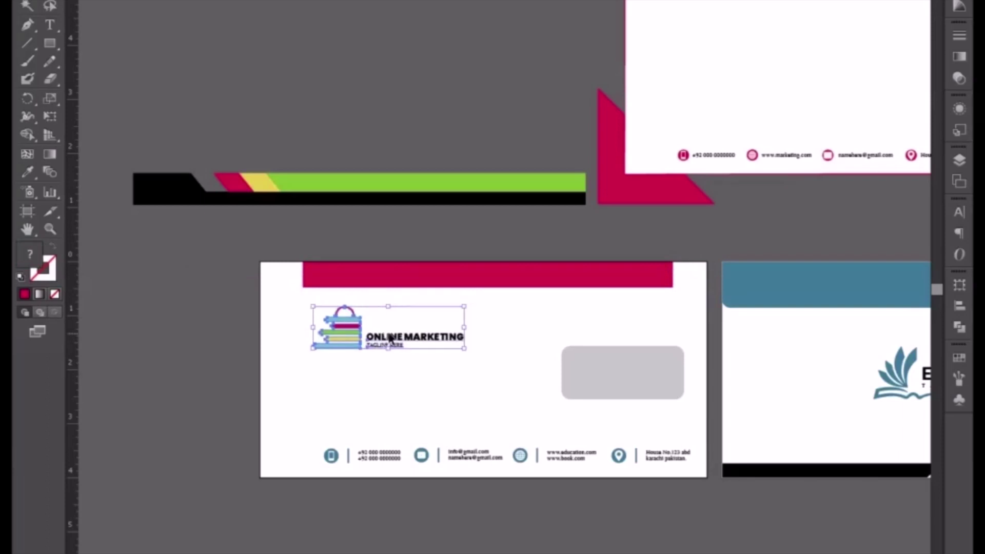
key(shift+Left)
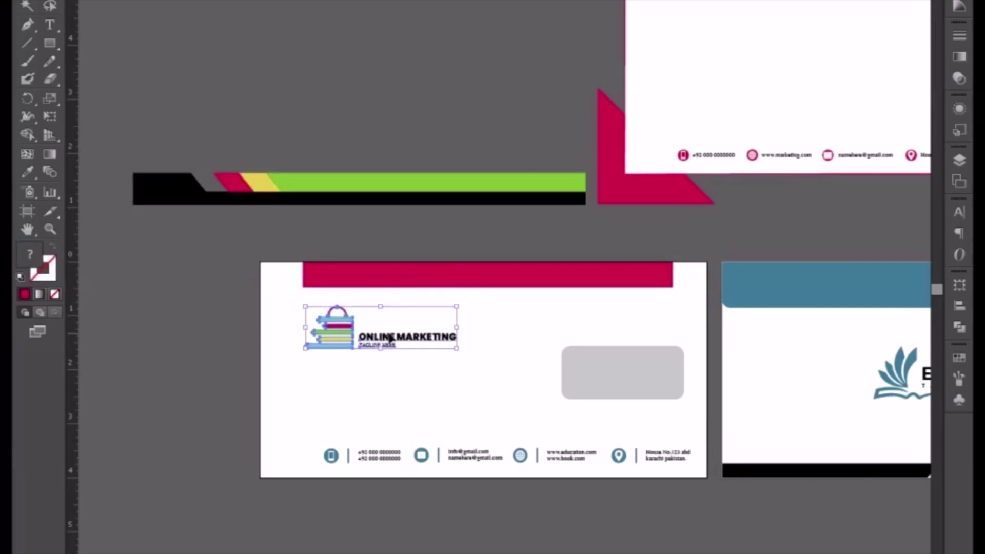
click(265, 280)
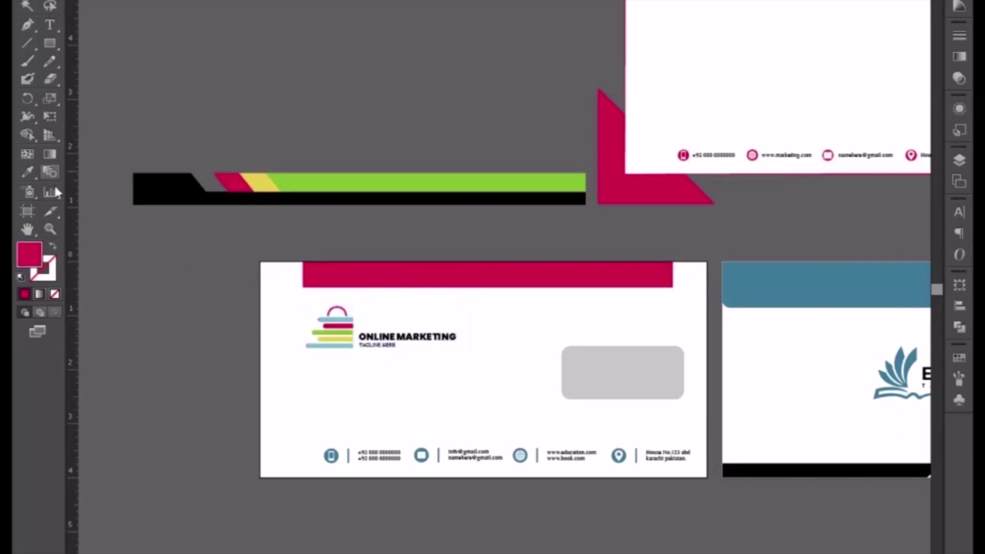
Step: Try a green-filled rectangle over the left envelope, then delete it and undo a bar move
drag(51, 45, 88, 44)
drag(260, 262, 707, 477)
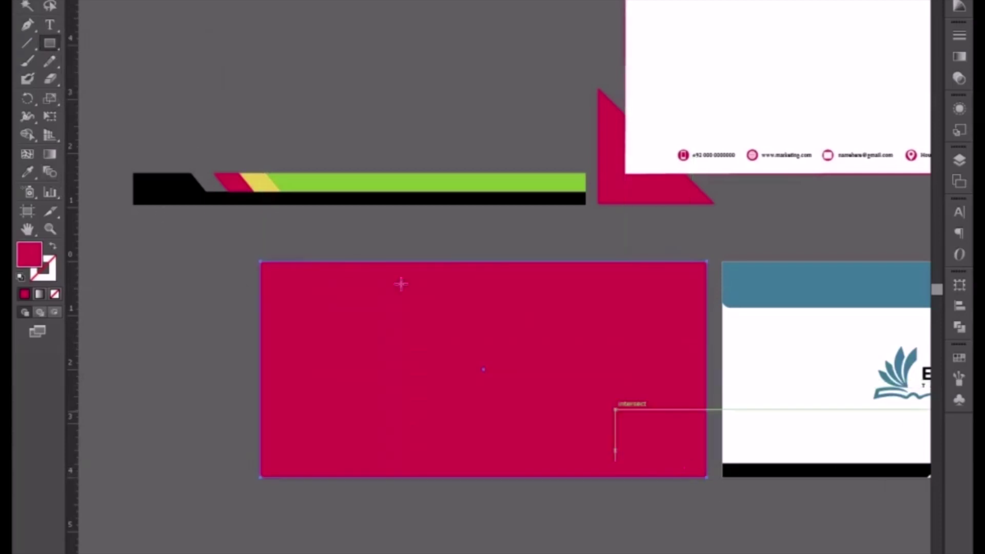
click(27, 173)
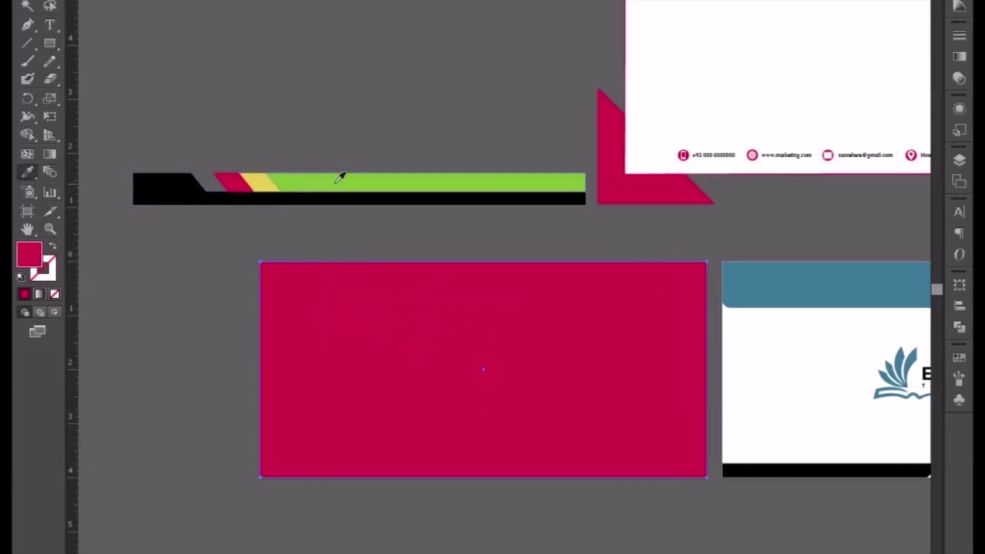
click(351, 181)
key(v)
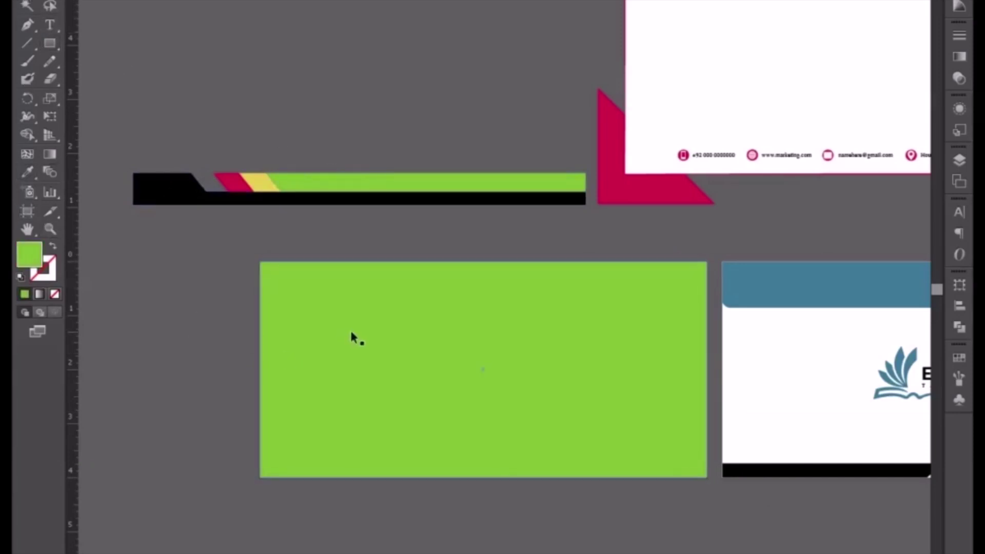
key(Delete)
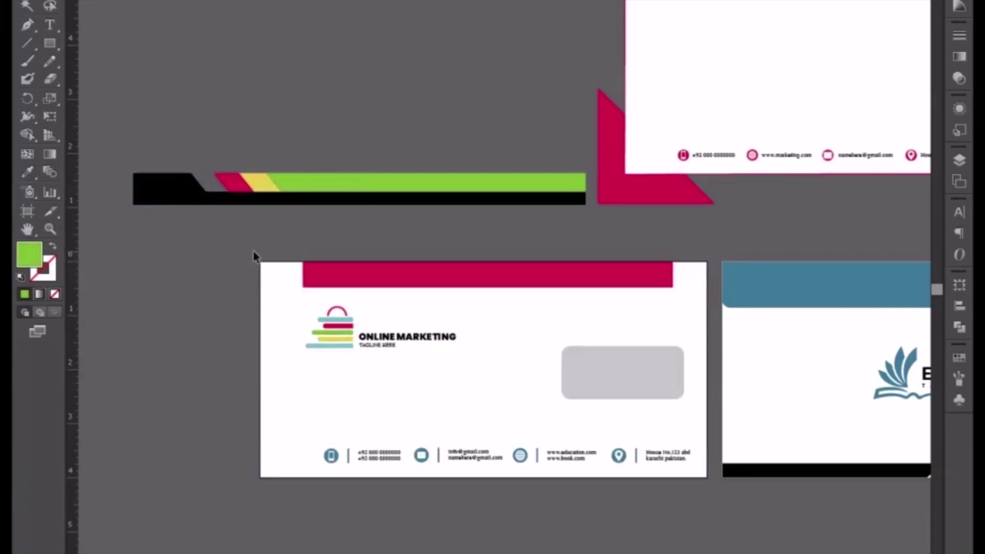
drag(328, 282, 451, 418)
key(ctrl+z)
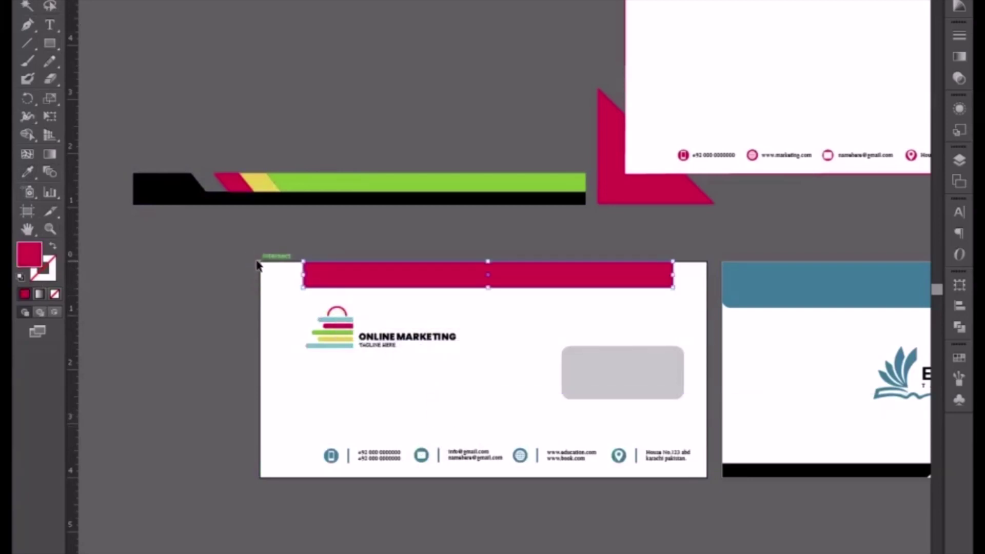
Step: Draw a backing rectangle over the envelope front, send it back, and select it with the red bar
drag(246, 287, 675, 508)
key(ctrl+b)
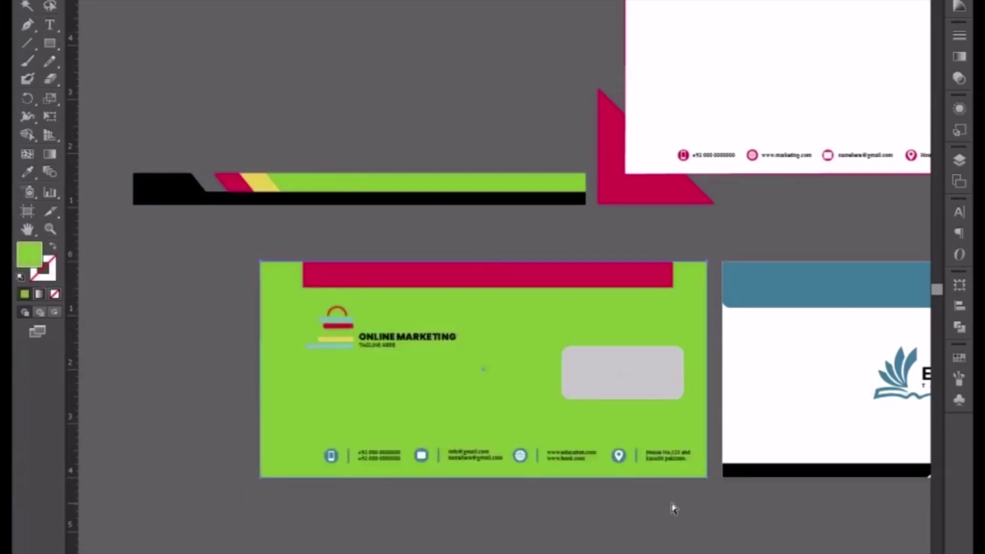
shift+click(322, 285)
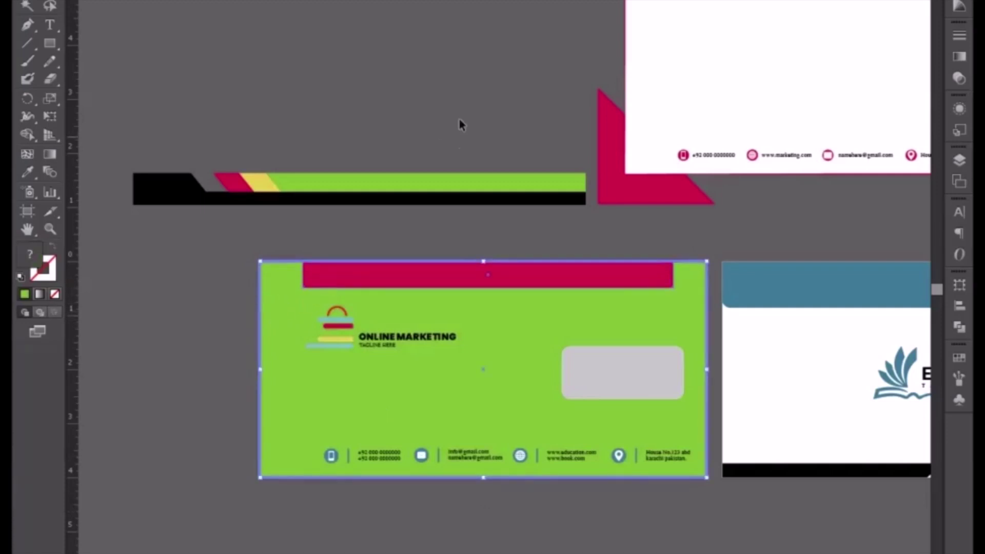
key(shift+F7)
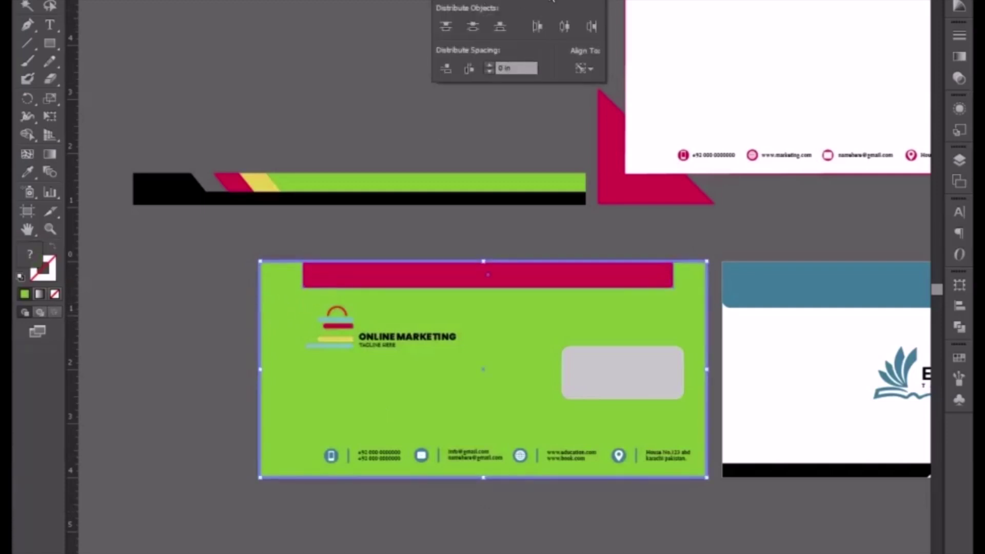
click(565, 2)
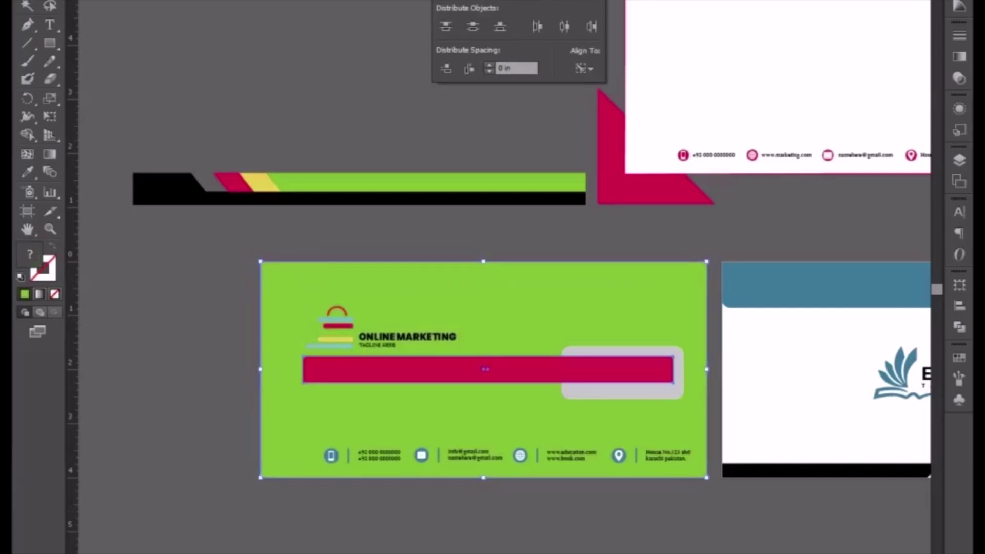
key(Escape)
key(ctrl+z)
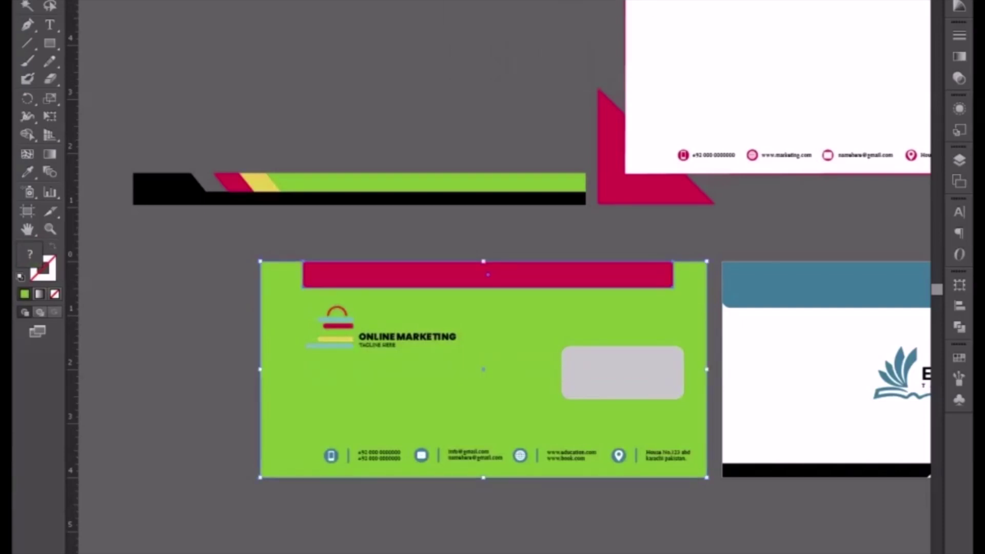
Step: Centre the red bar horizontally on the rectangle, then remove the temporary rectangle
key(shift+F7)
click(260, 315)
key(shift+F7)
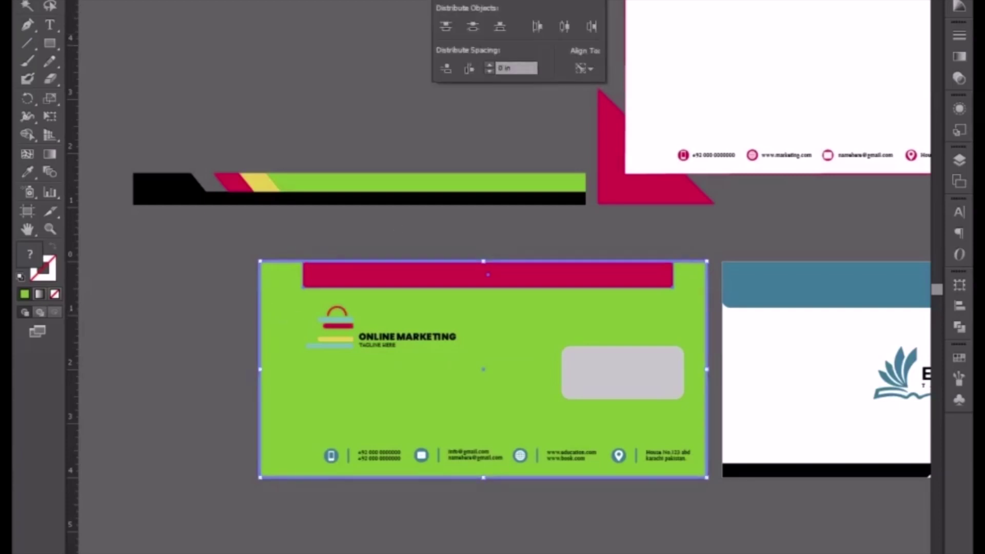
click(472, 1)
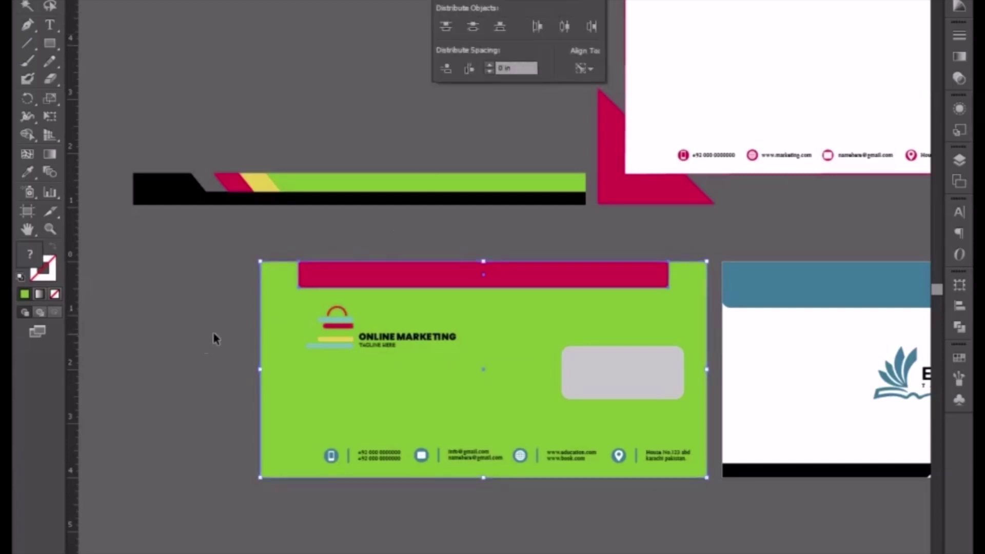
key(shift+F7)
click(249, 387)
click(275, 406)
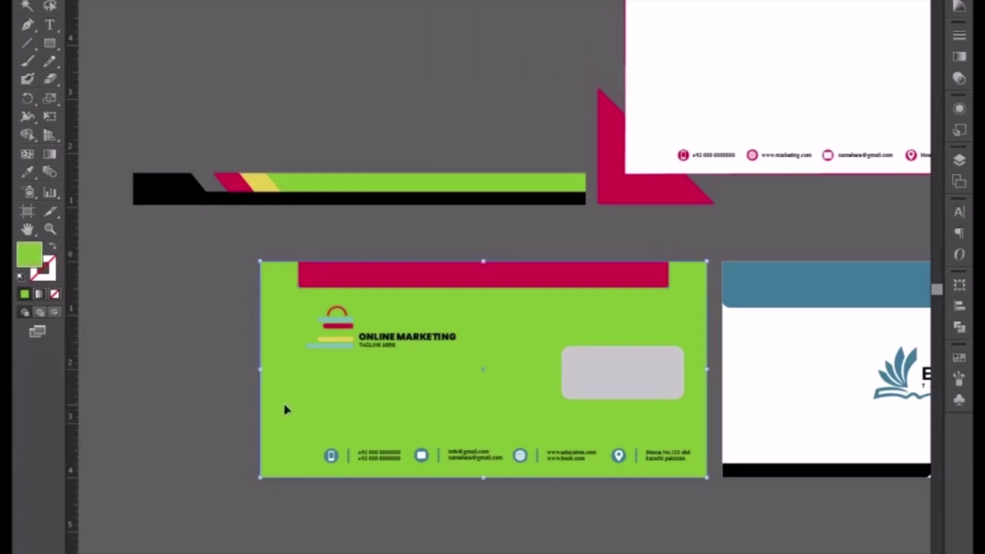
key(ctrl+z)
Step: Move the black, pink, yellow and green stripe bar onto the envelope's bottom edge and nudge it into place
drag(118, 137, 231, 222)
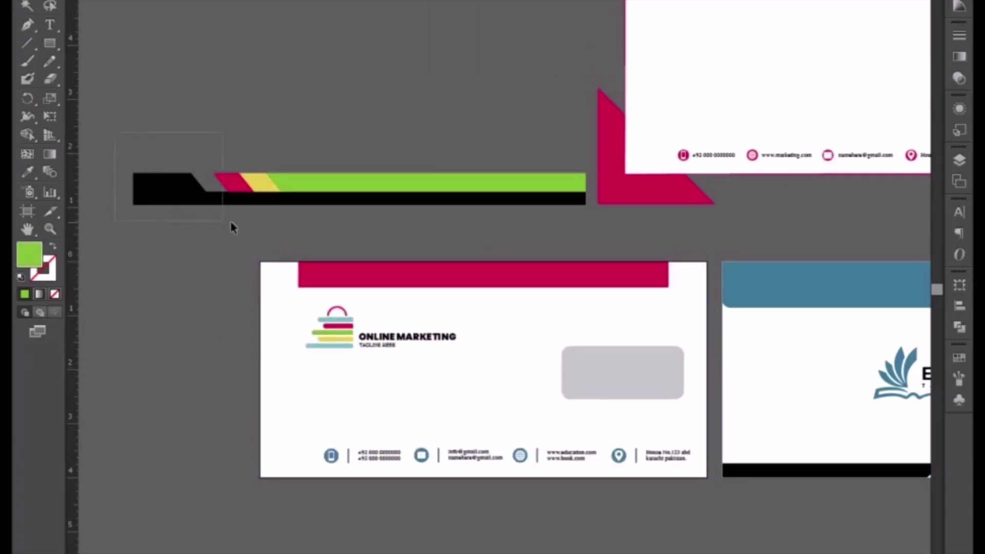
mouse_move(349, 209)
mouse_down()
mouse_move(496, 498)
mouse_move(461, 475)
mouse_up()
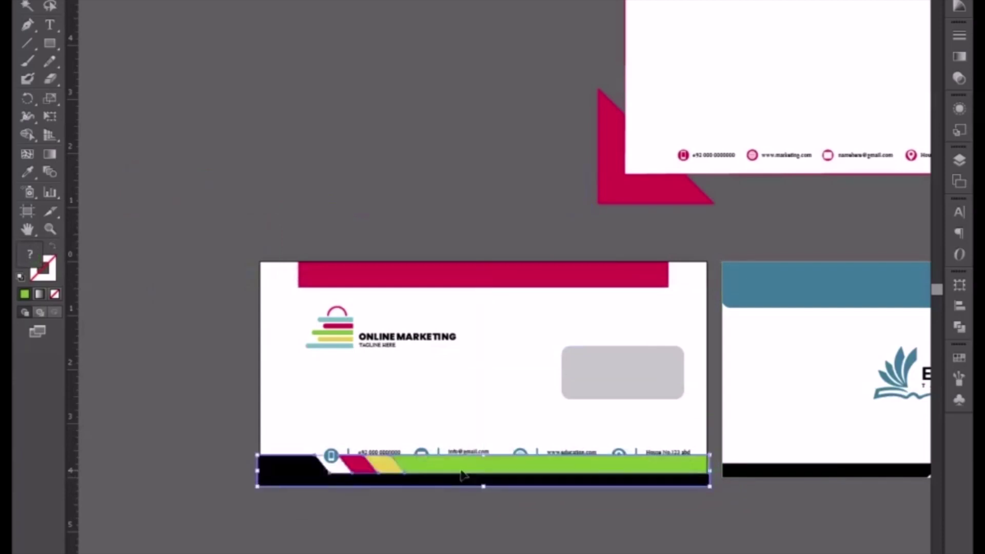
key(ctrl+shift+a)
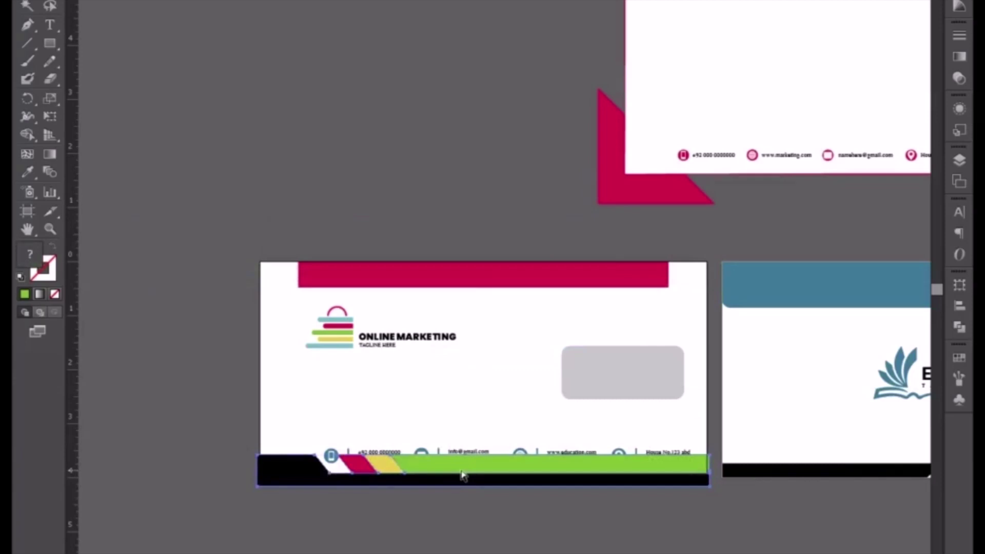
click(461, 476)
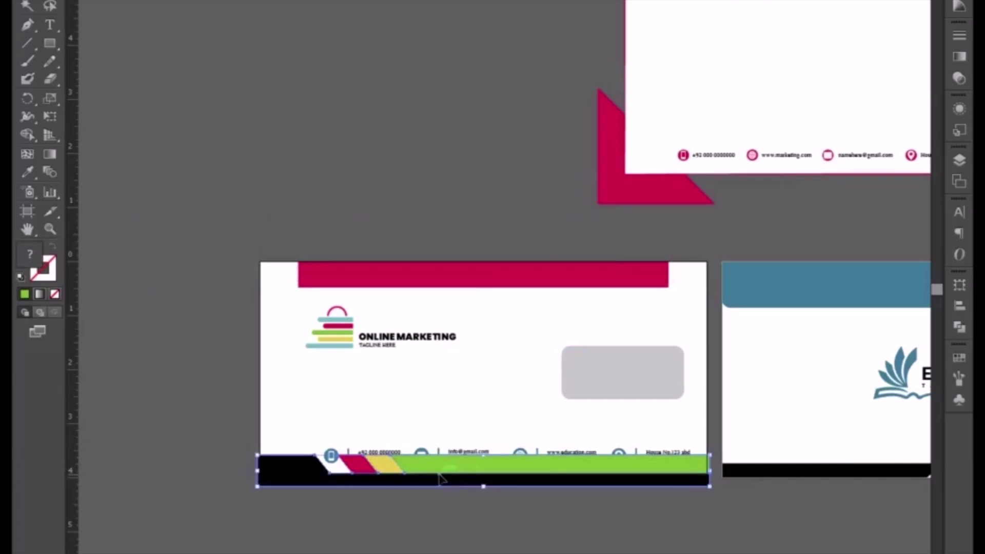
key(Up)
key(Up)
key(Up)
key(Up)
key(Up)
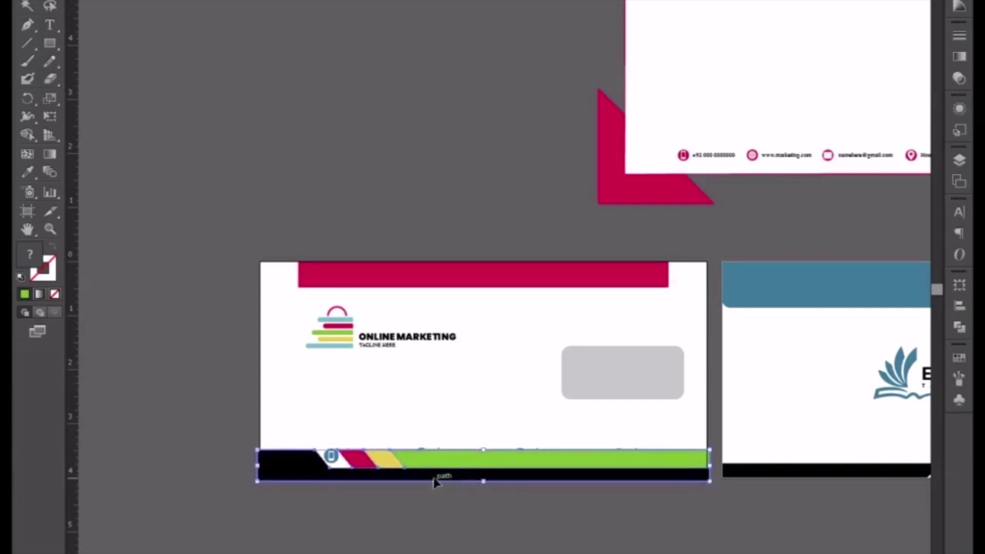
key(Up)
key(Up)
key(Up)
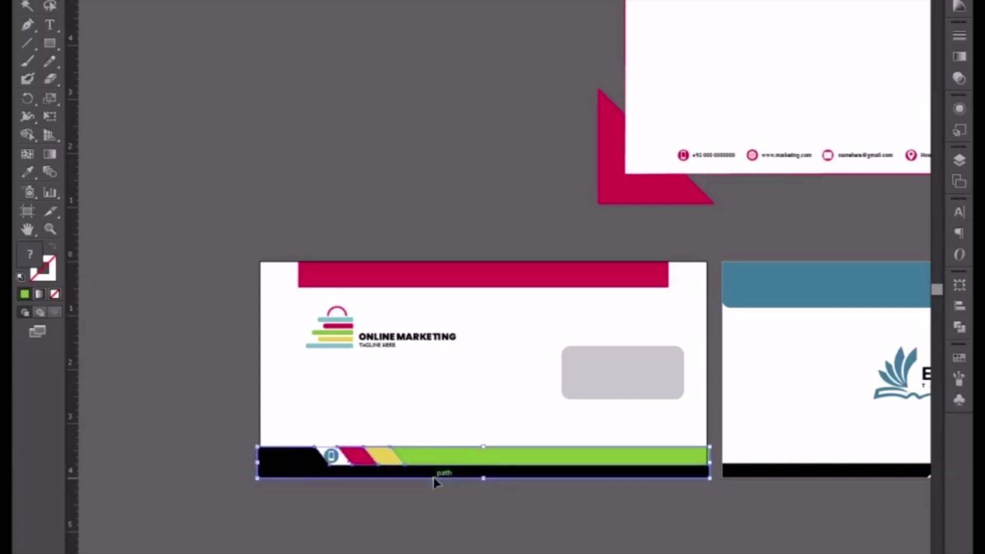
drag(430, 469, 426, 469)
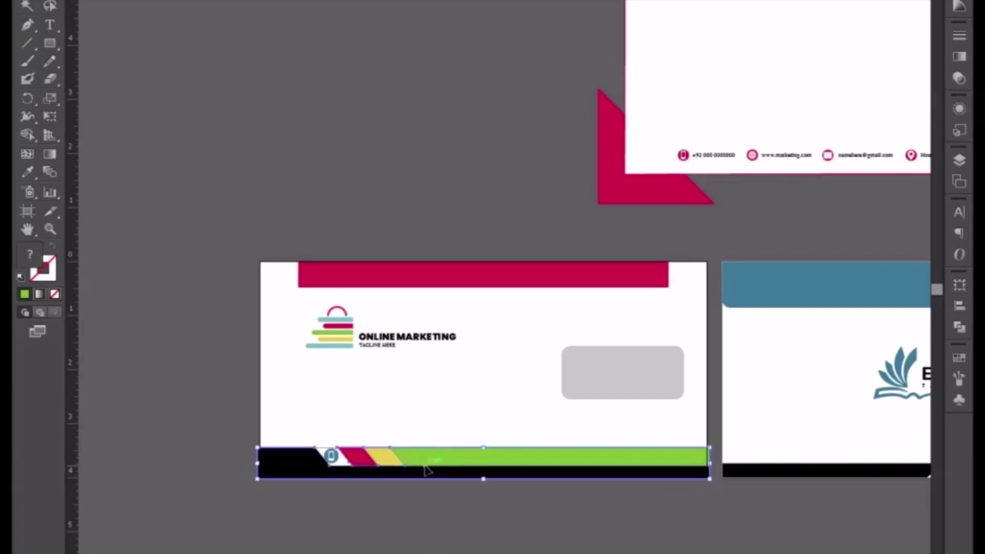
Step: Select the phone, email, web and address groups and shift them up above the stripe
key(Delete)
drag(266, 442, 712, 508)
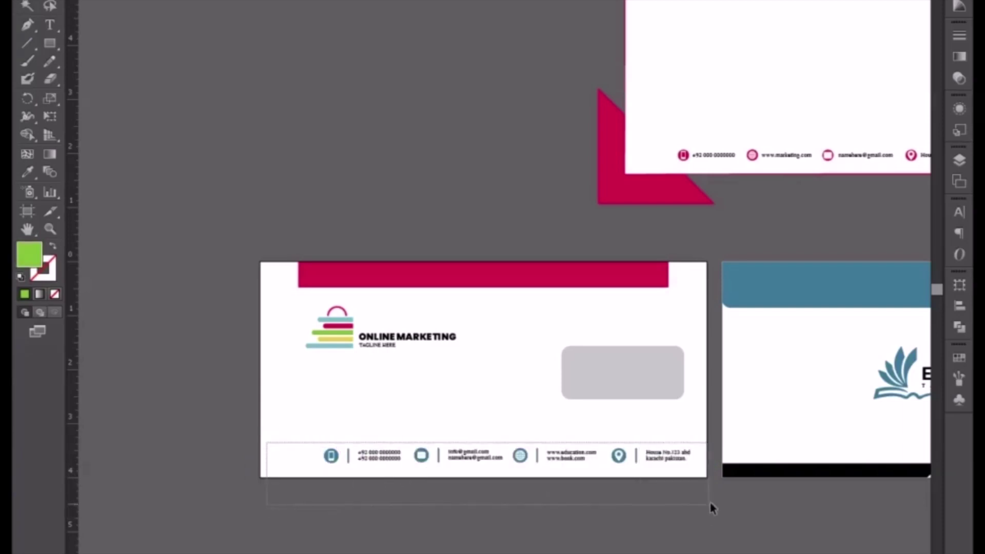
key(ctrl+z)
click(466, 462)
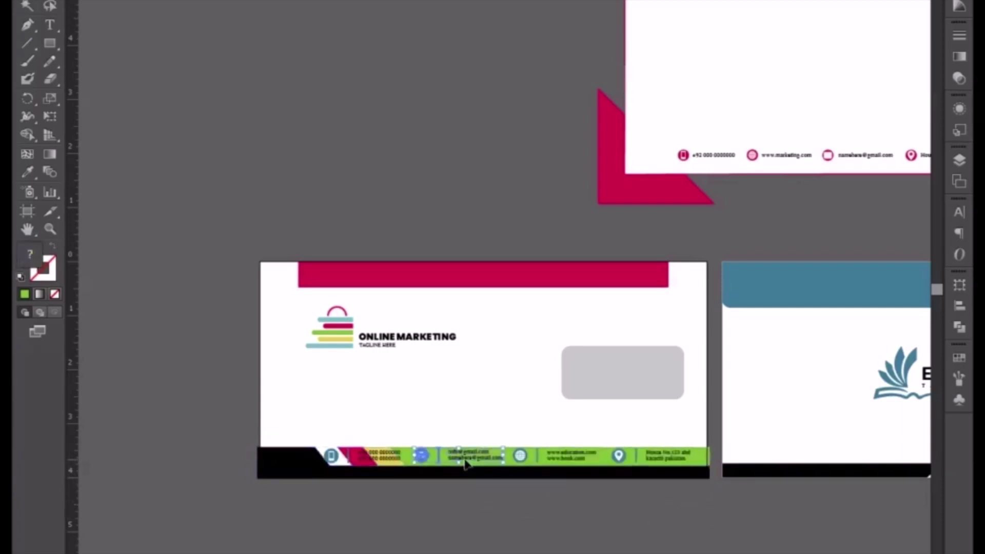
shift+click(380, 460)
shift+click(577, 461)
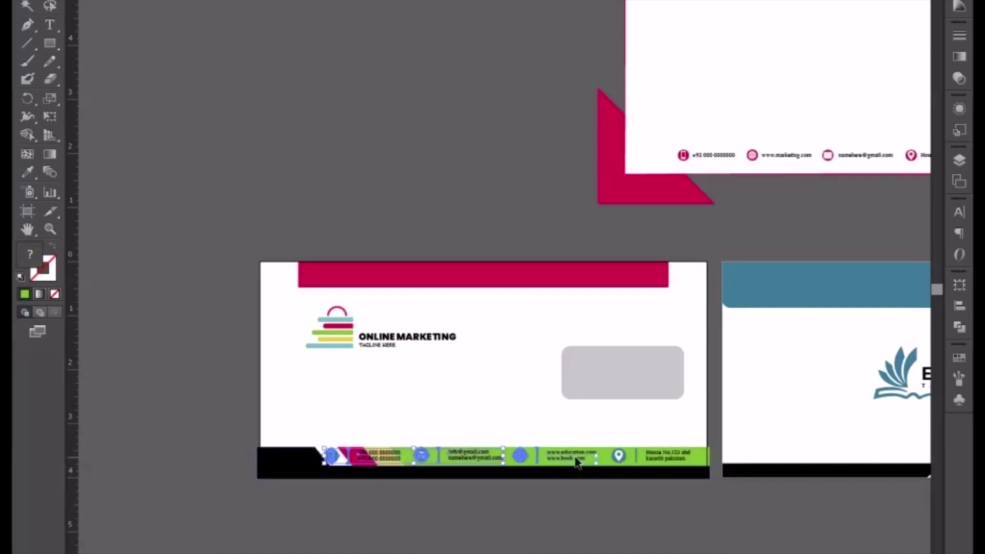
shift+click(655, 457)
key(shift+Up)
key(shift+Up)
key(shift+Up)
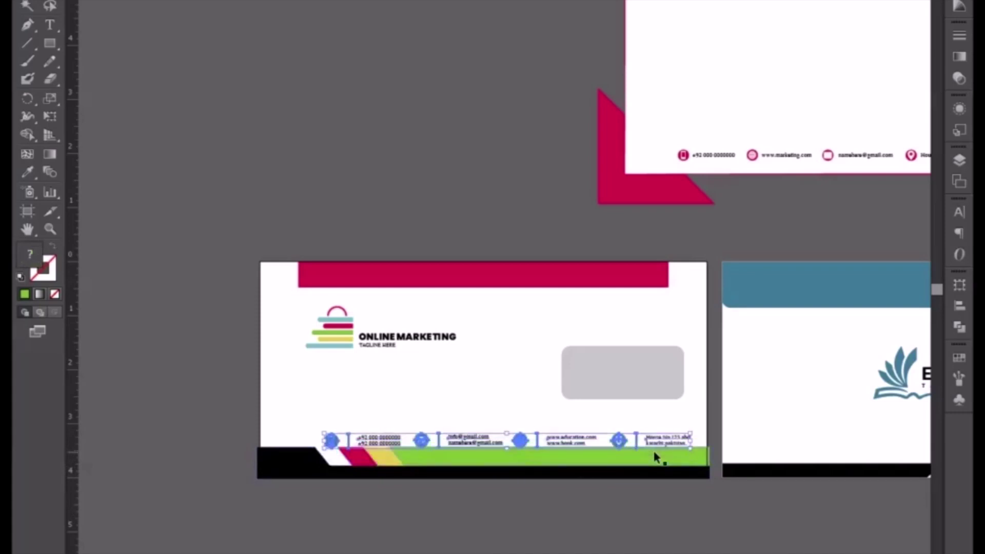
key(shift+Up)
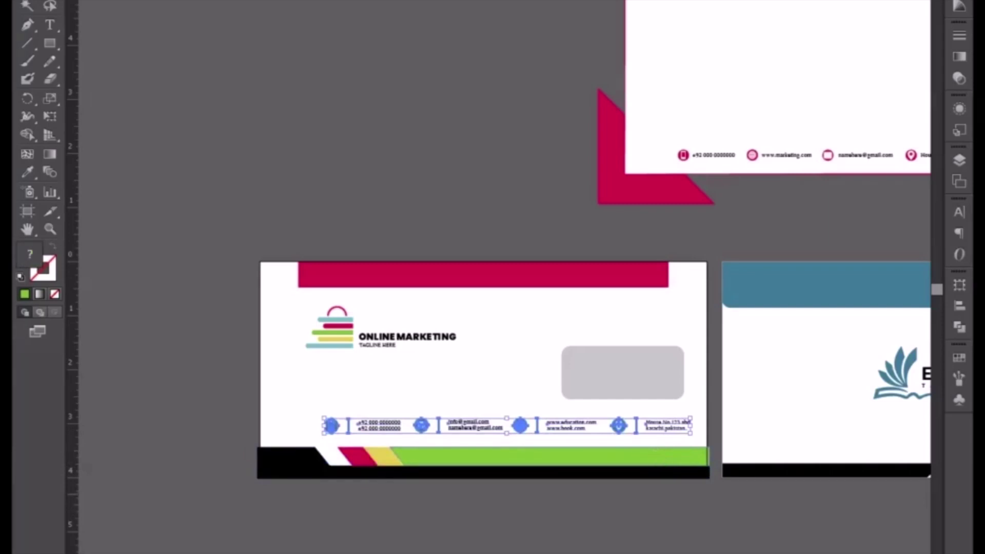
click(653, 452)
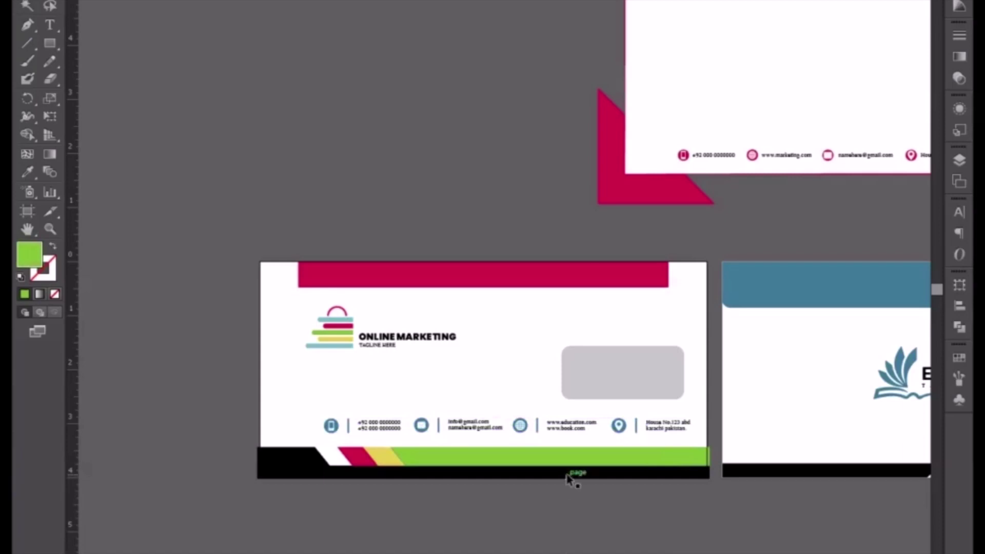
scroll(539, 513, down, 2)
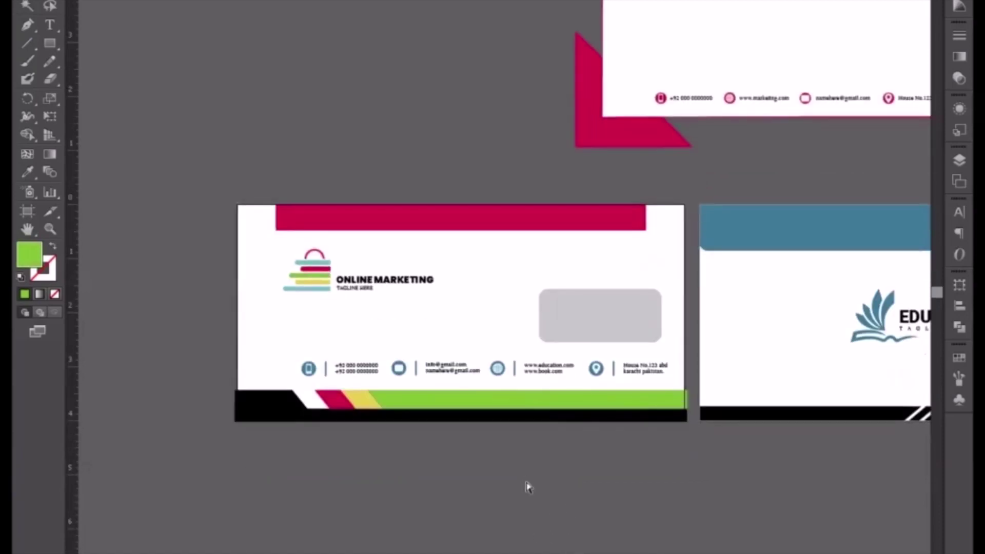
Step: Nudge the whole contact details row slightly down and left
key(ctrl+plus)
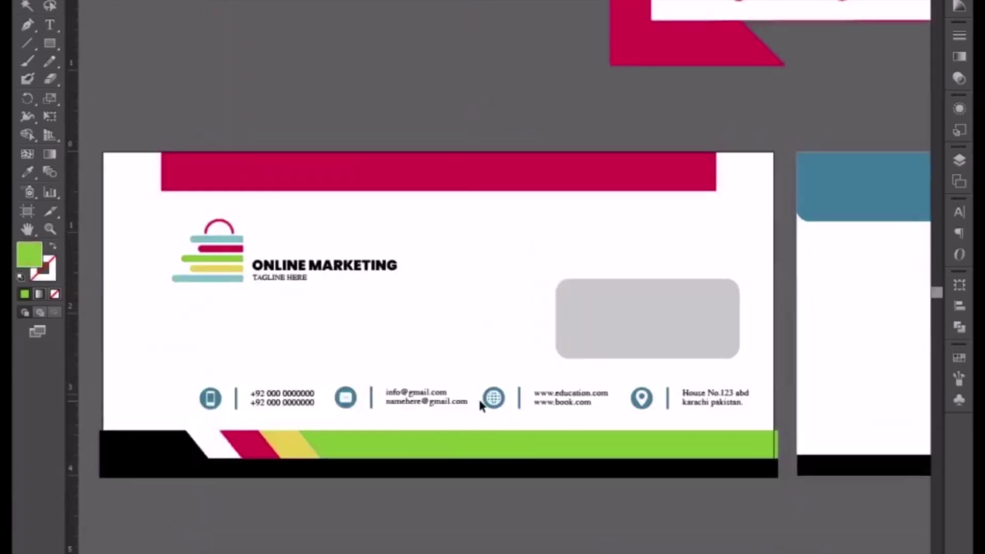
mouse_move(176, 386)
mouse_down()
mouse_move(606, 419)
mouse_move(695, 407)
mouse_up()
key(Down)
key(Down)
key(Down)
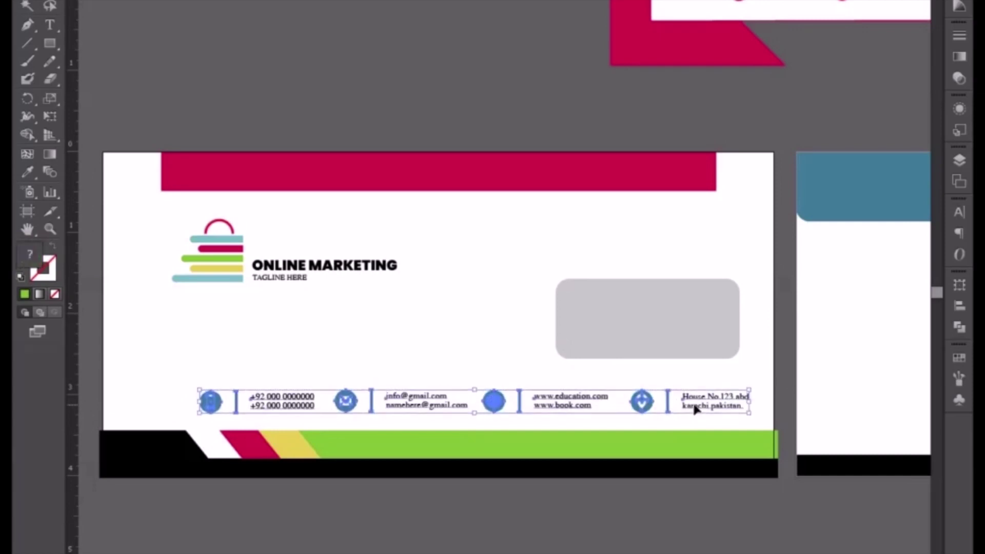
key(Down)
key(Down)
key(Left)
key(Left)
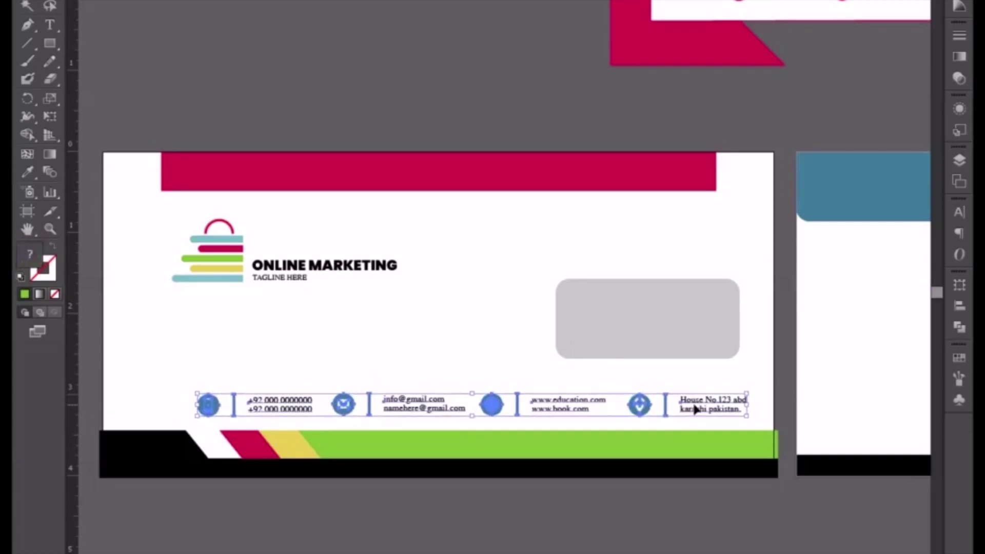
key(Left)
key(Left)
key(Left)
key(Left)
key(Left)
key(Left)
key(Left)
key(Left)
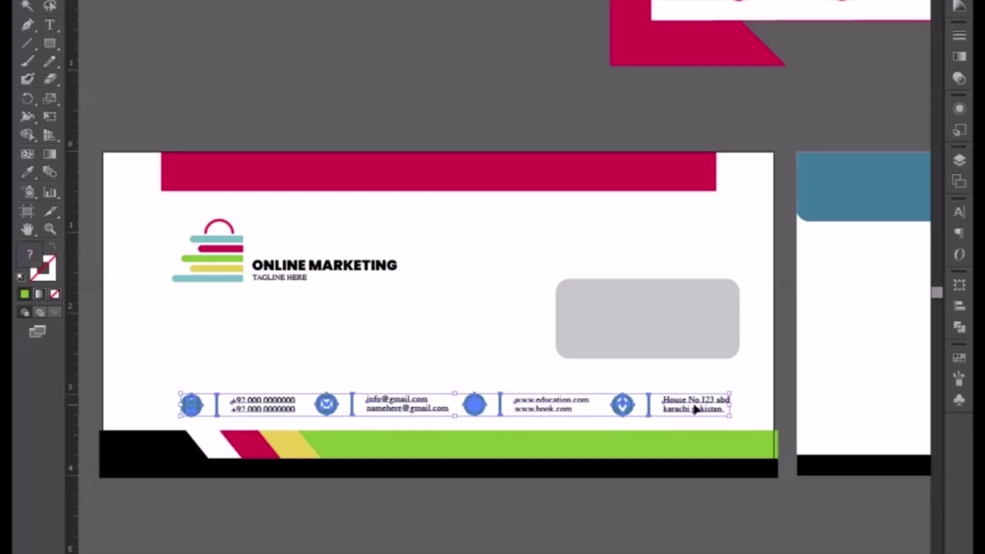
key(Right)
key(Right)
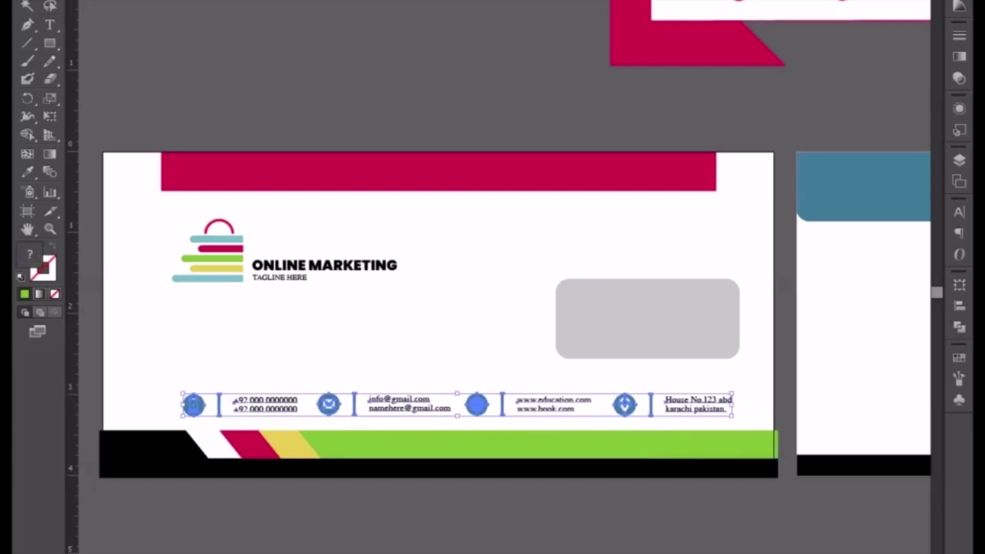
click(341, 450)
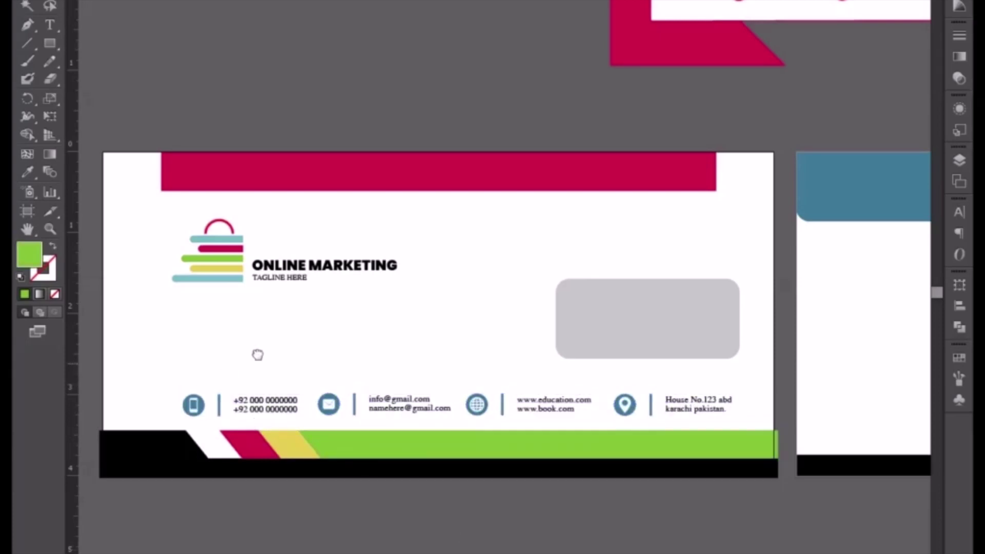
Step: Select the phone icon circle, divider bars and remaining contact icons along the row
drag(255, 352, 380, 345)
key(ctrl+plus)
key(ctrl+plus)
key(ctrl+plus)
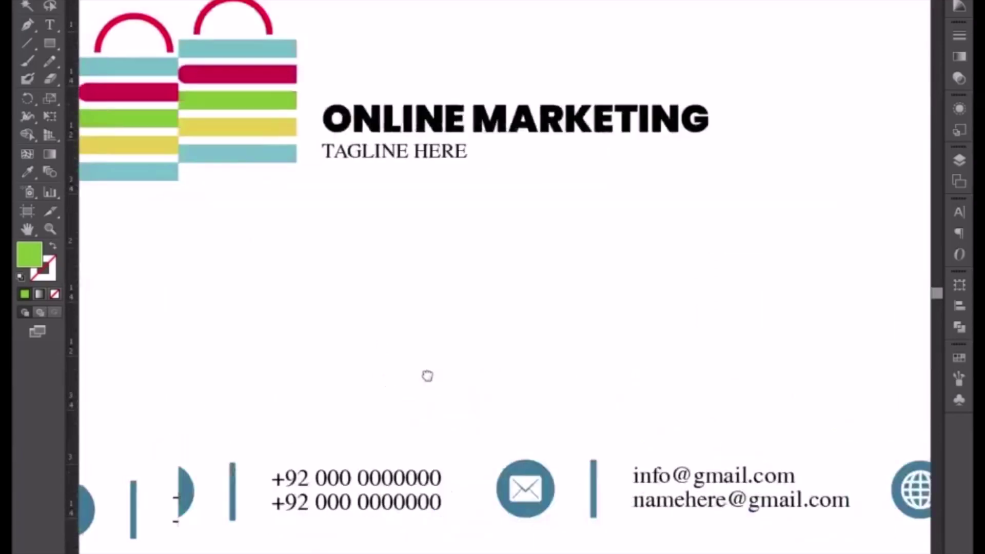
click(303, 484)
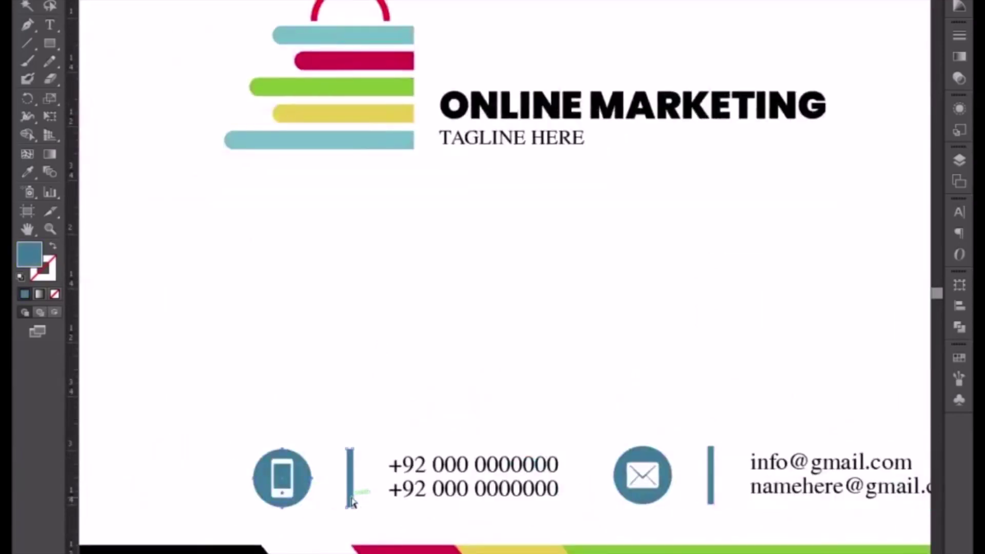
shift+click(712, 506)
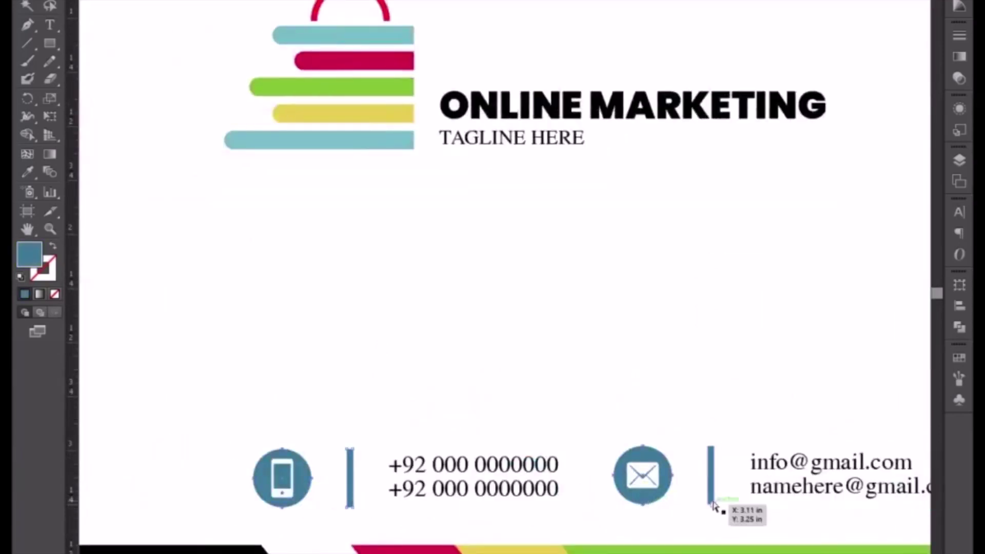
drag(718, 508, 291, 429)
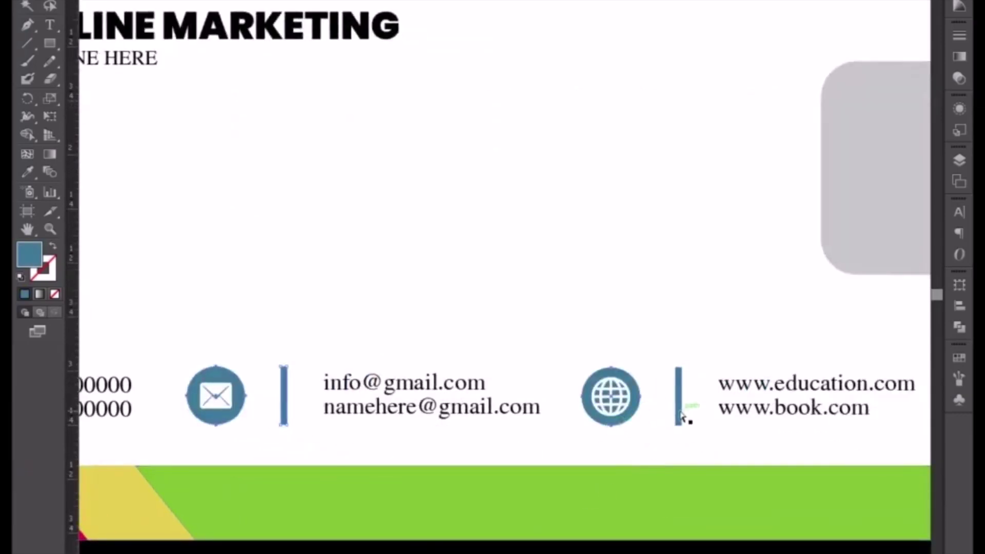
drag(780, 425, 465, 431)
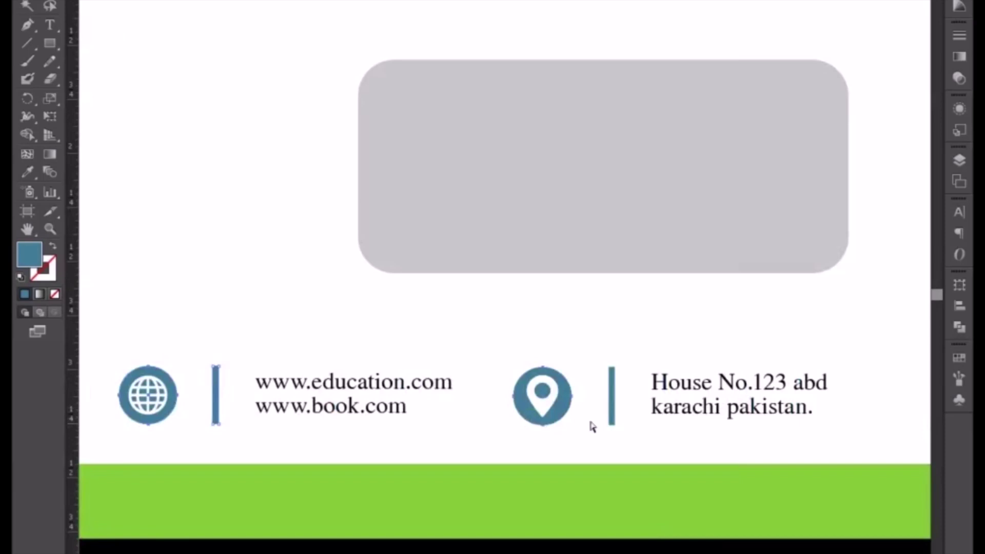
click(614, 410)
key(ctrl+minus)
key(ctrl+minus)
key(ctrl+minus)
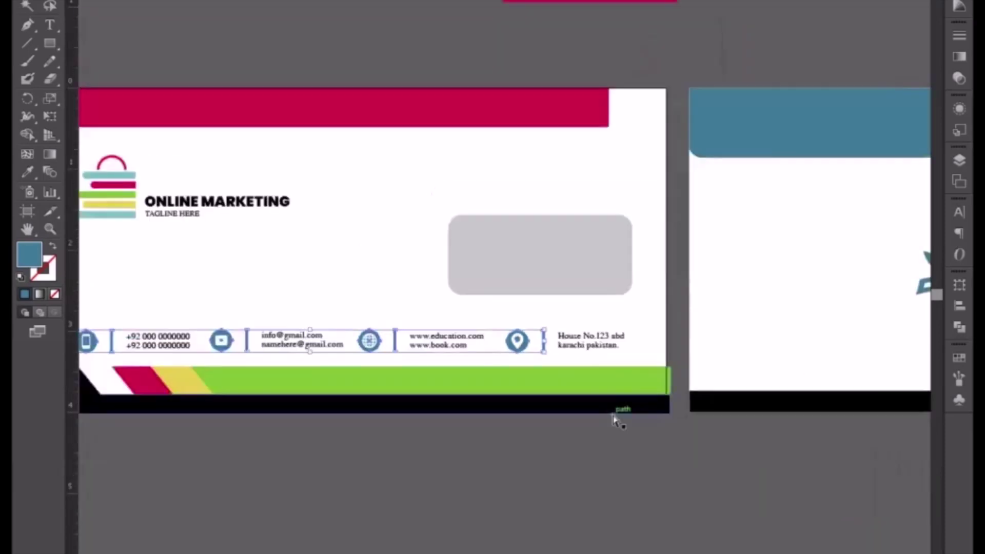
Step: Eyedropper the top bar's crimson onto the selected contact icons
drag(286, 262, 345, 338)
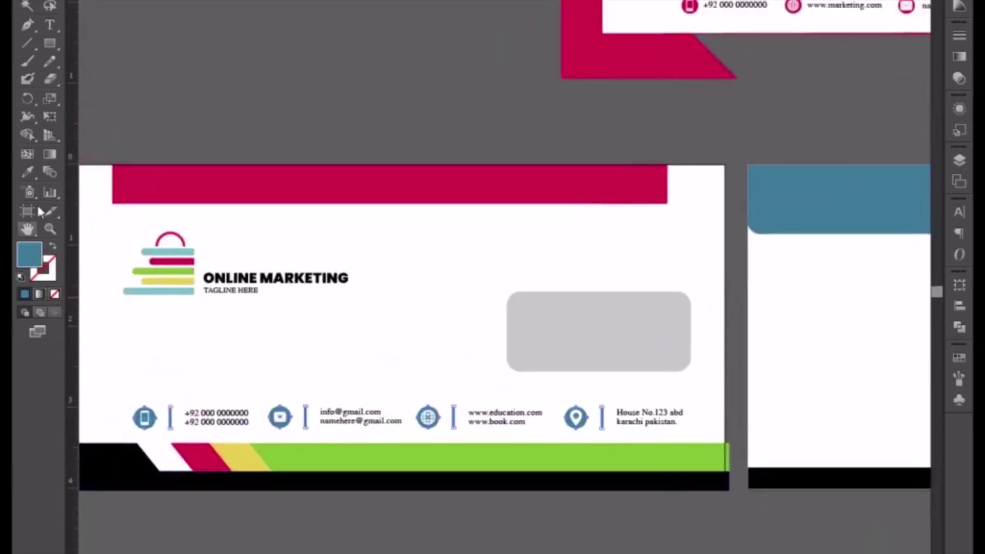
click(28, 173)
click(185, 172)
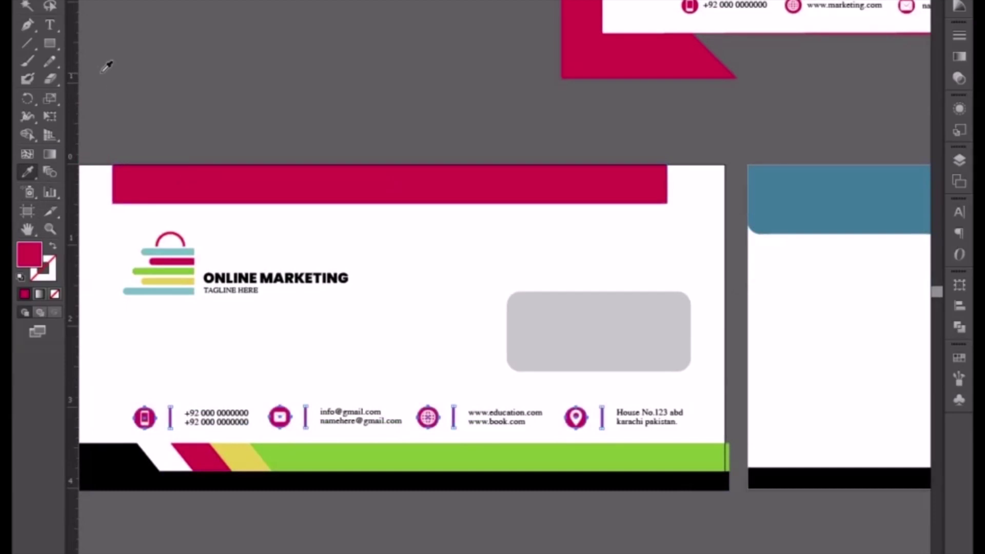
key(ctrl+shift+a)
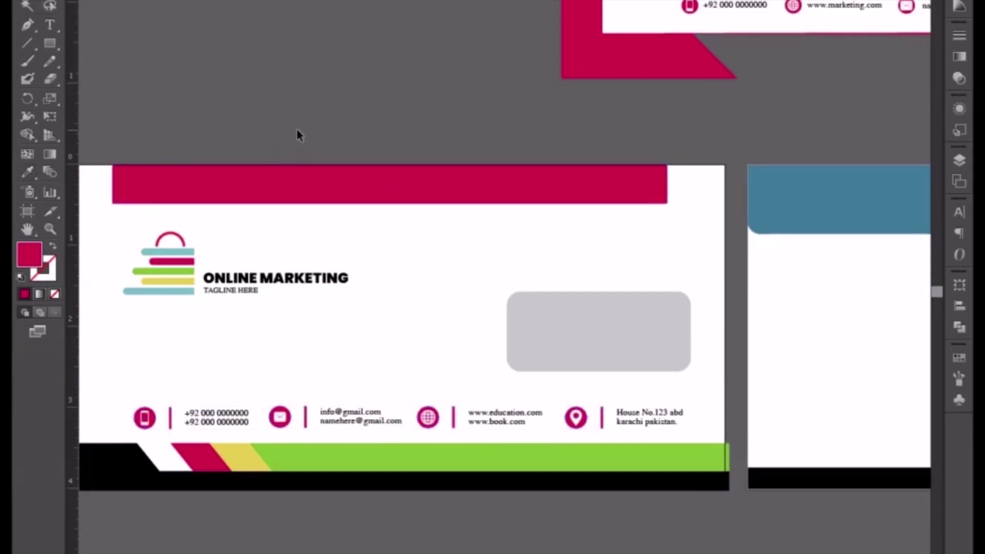
key(ctrl+minus)
drag(673, 439, 576, 439)
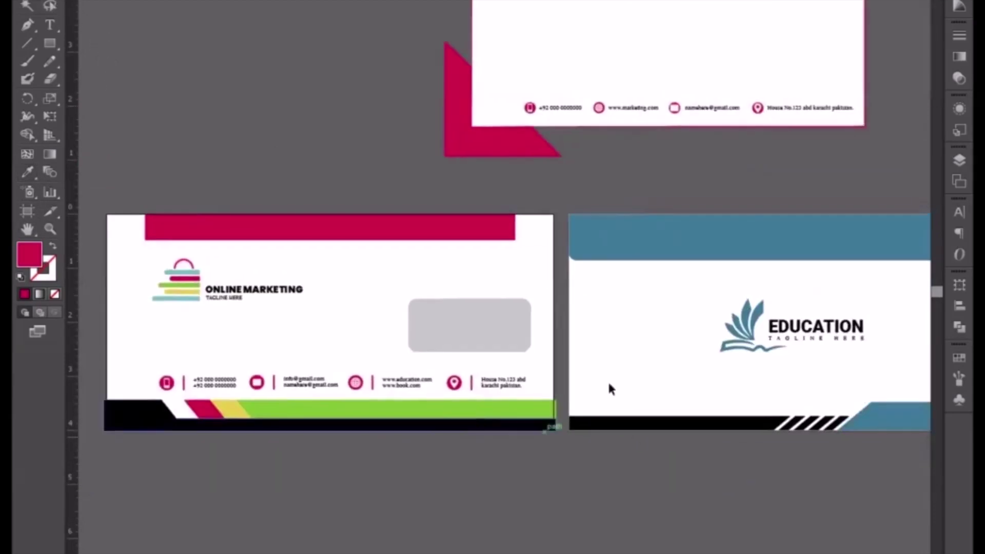
Step: Recolour the second envelope's blue header bar crimson to match
click(651, 237)
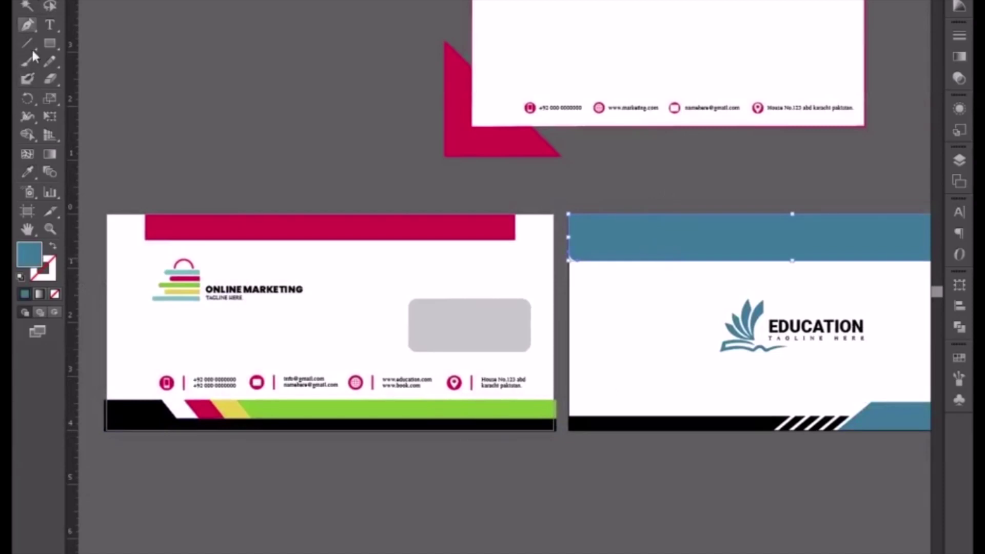
click(286, 228)
key(v)
click(329, 151)
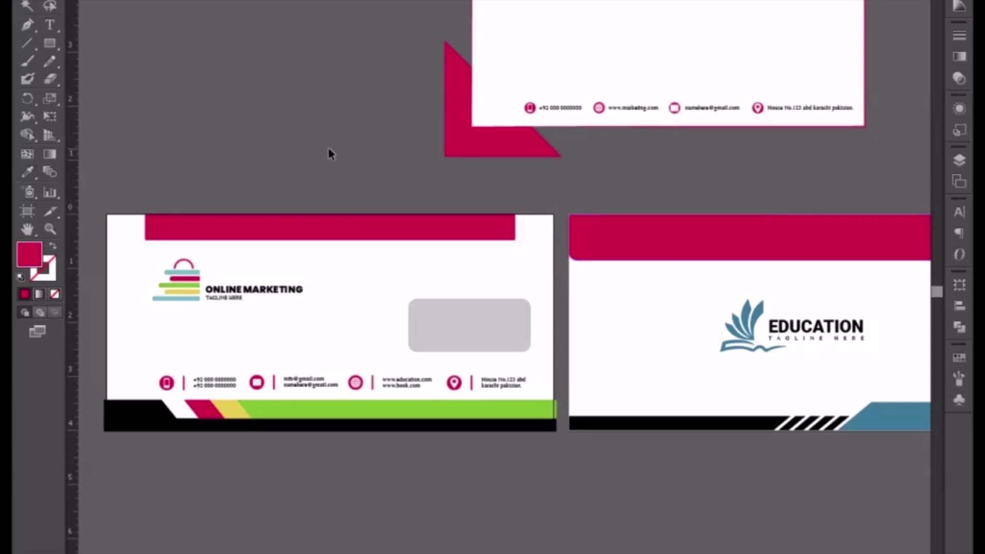
Step: Copy the Online Marketing logo onto the second envelope and delete its Education logo
drag(213, 300, 764, 342)
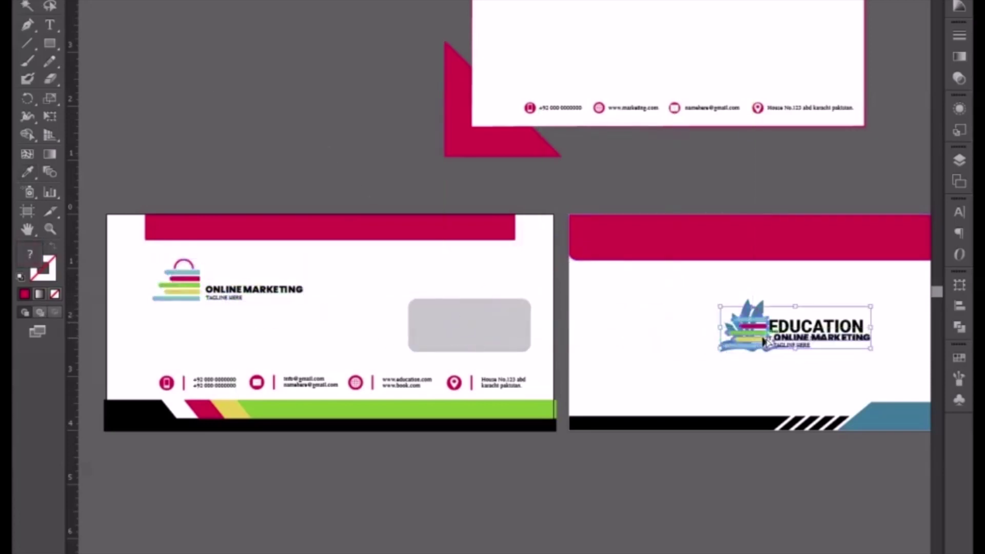
shift+click(794, 331)
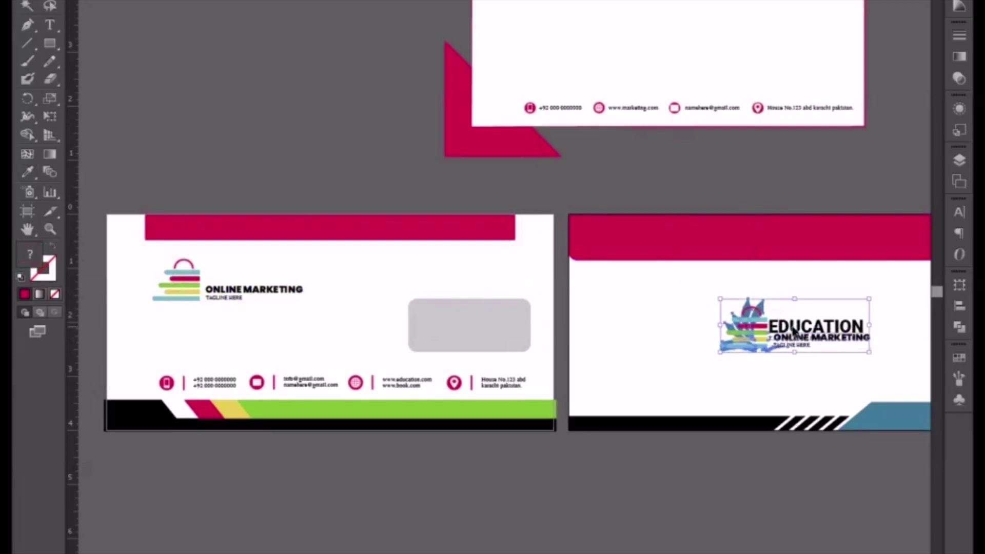
key(Return)
click(599, 397)
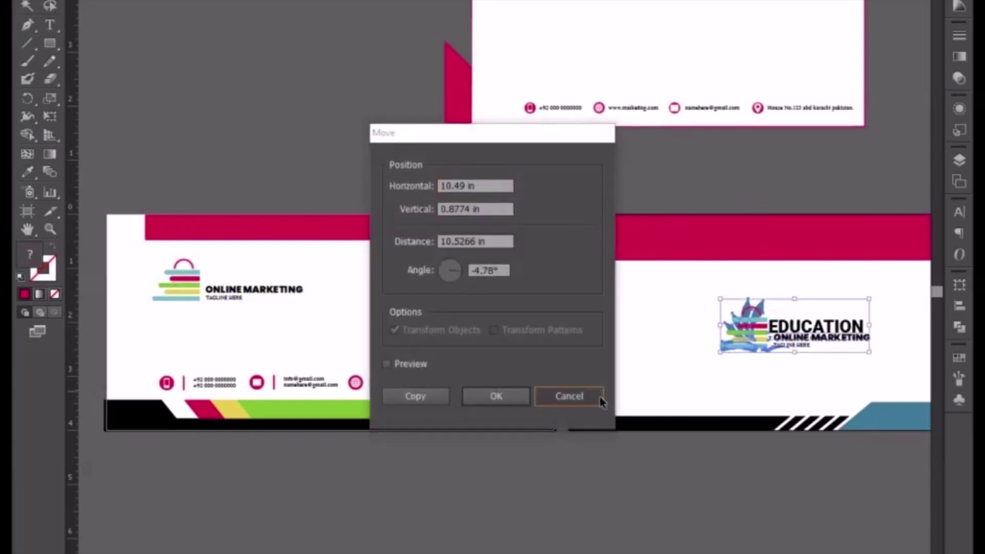
key(Delete)
Step: Copy the first envelope's bottom stripe band onto the middle envelope's bottom edge
scroll(543, 389, down, 2)
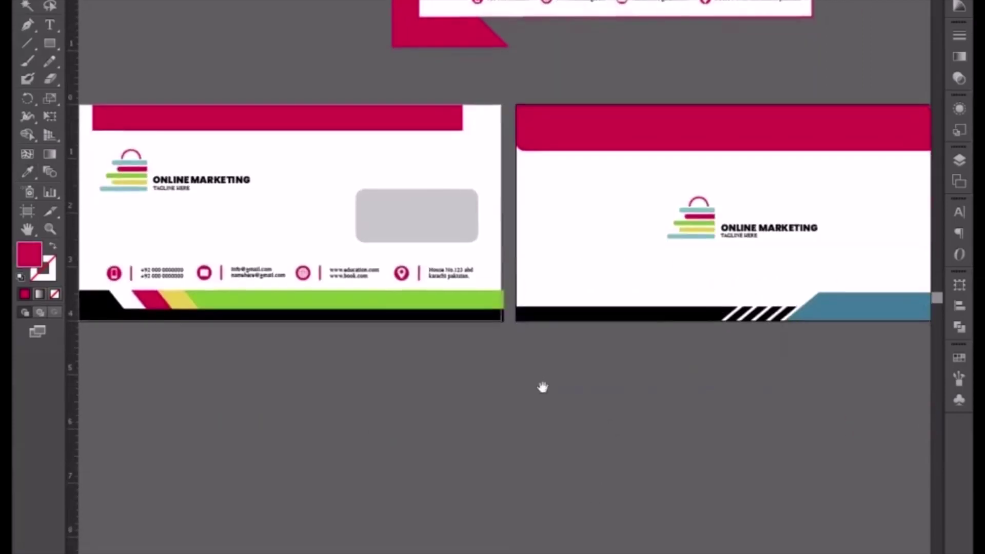
scroll(267, 393, down, 1)
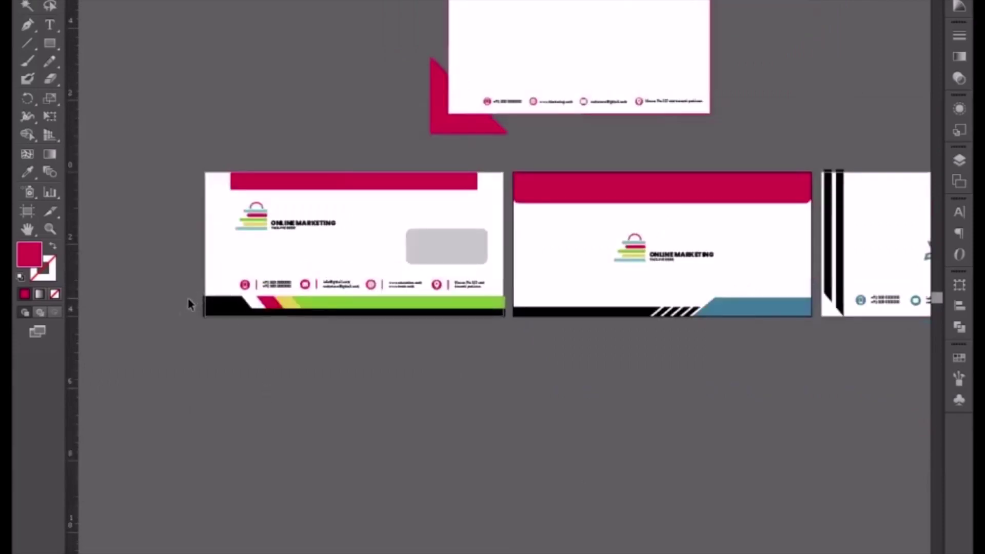
mouse_move(204, 338)
mouse_down()
mouse_move(518, 350)
mouse_move(495, 317)
mouse_up()
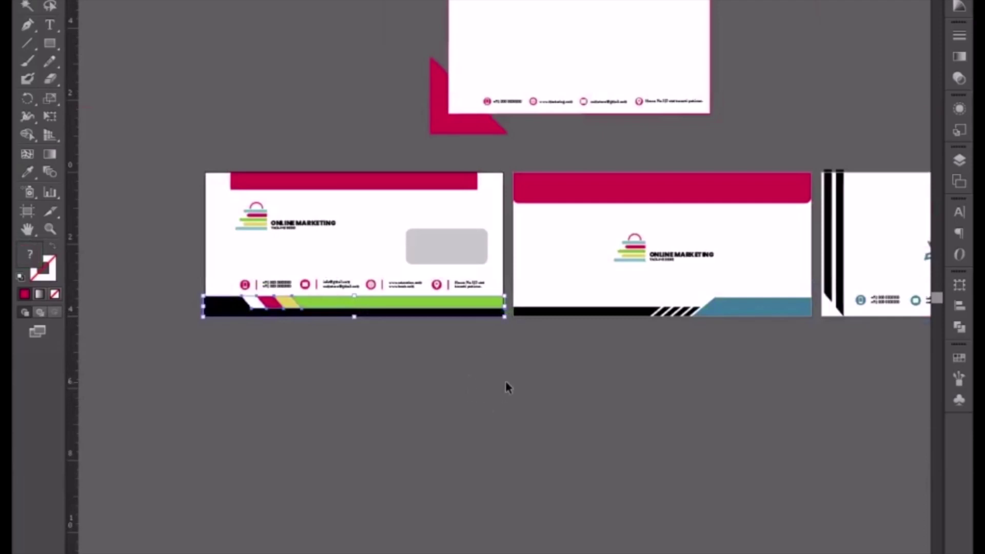
scroll(380, 369, right, 5)
scroll(379, 370, up, 1)
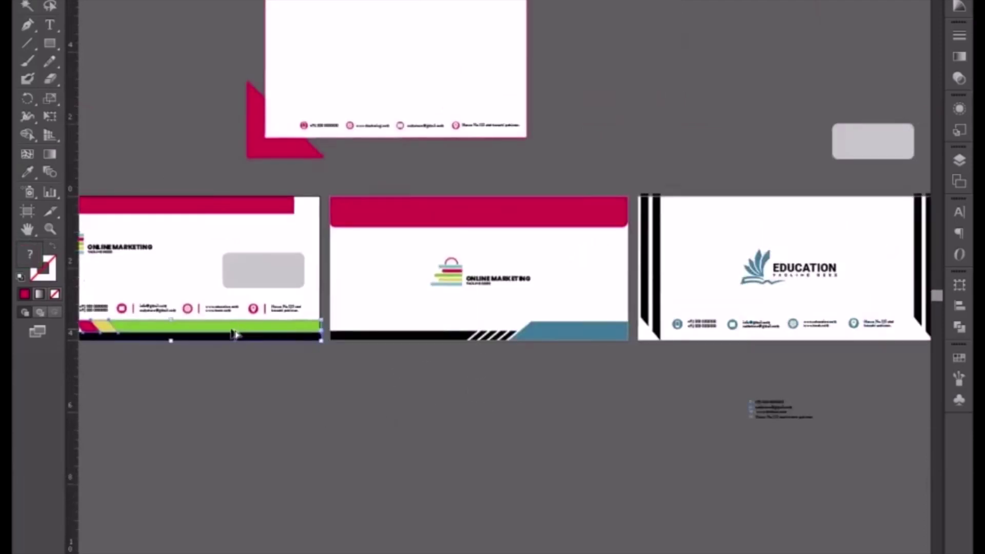
drag(234, 335, 542, 340)
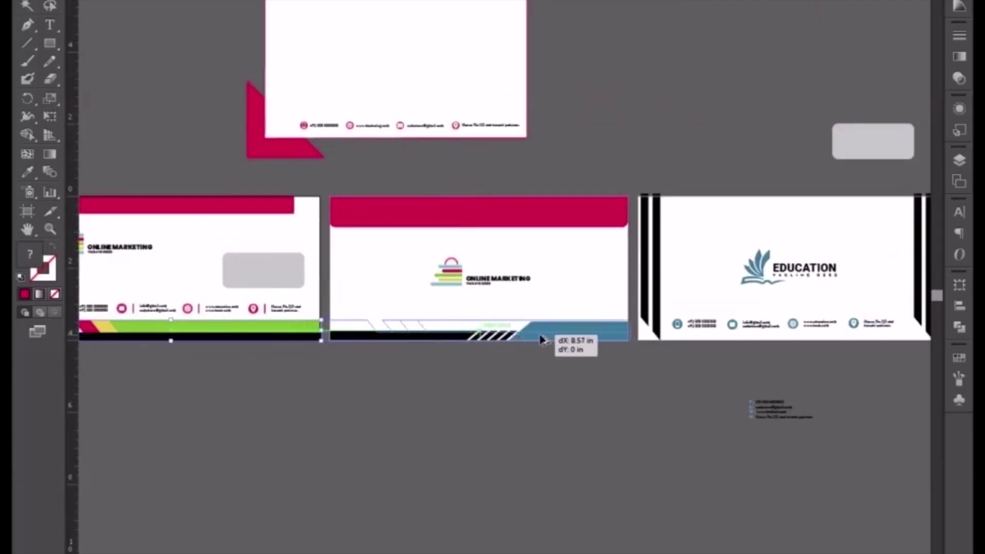
drag(539, 339, 539, 340)
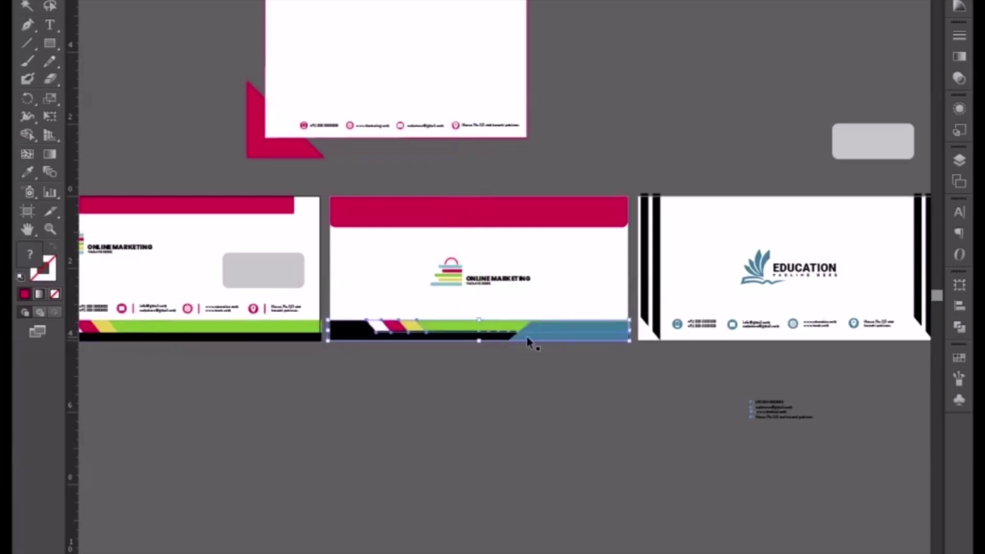
Step: Delete the middle envelope's old blue-and-black bottom stripes
key(ctrl+equal)
click(504, 357)
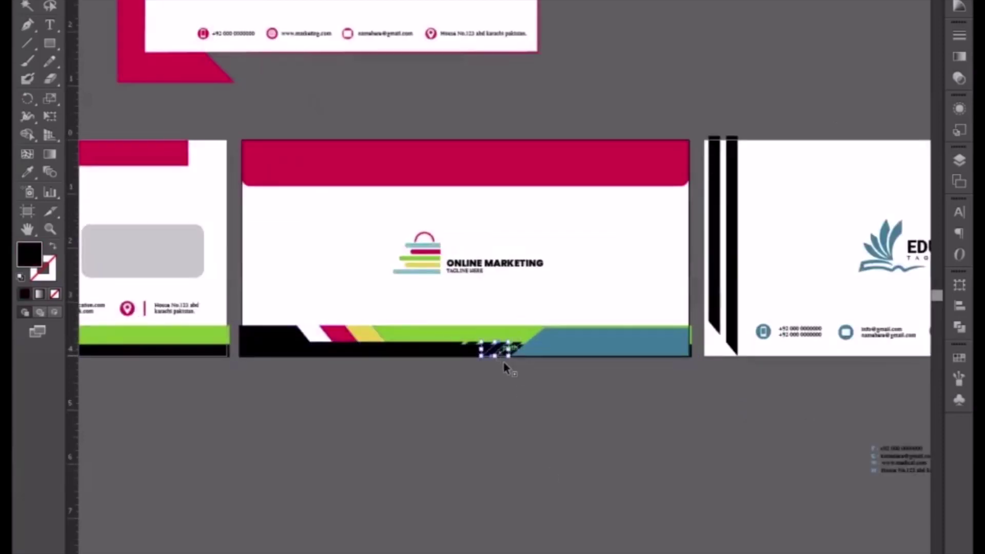
click(600, 418)
click(356, 350)
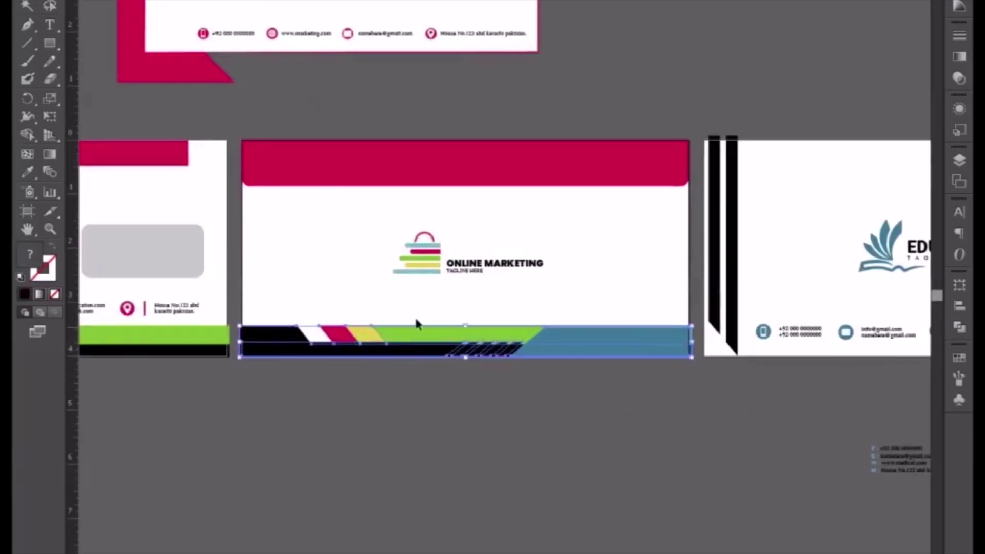
key(Delete)
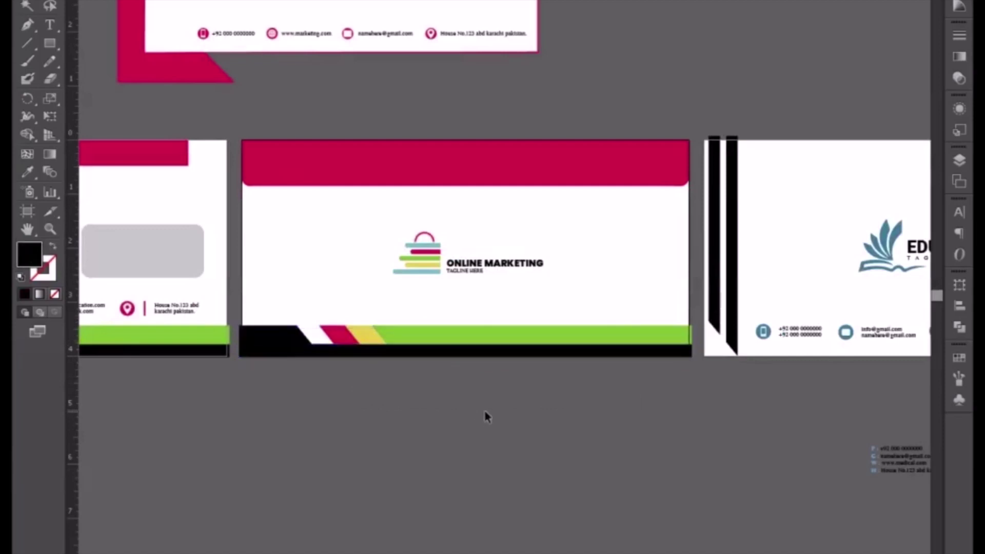
click(469, 333)
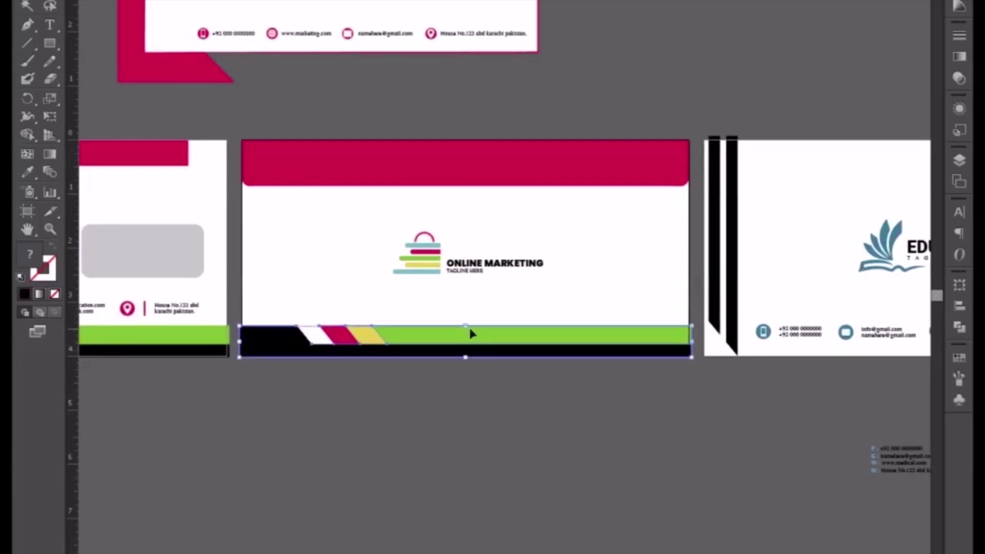
right_click(471, 330)
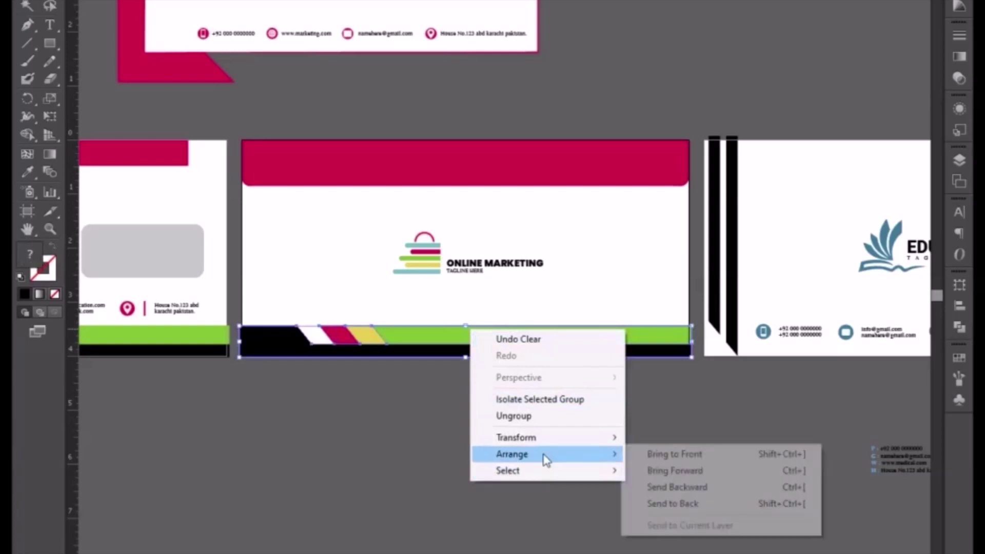
mouse_move(516, 437)
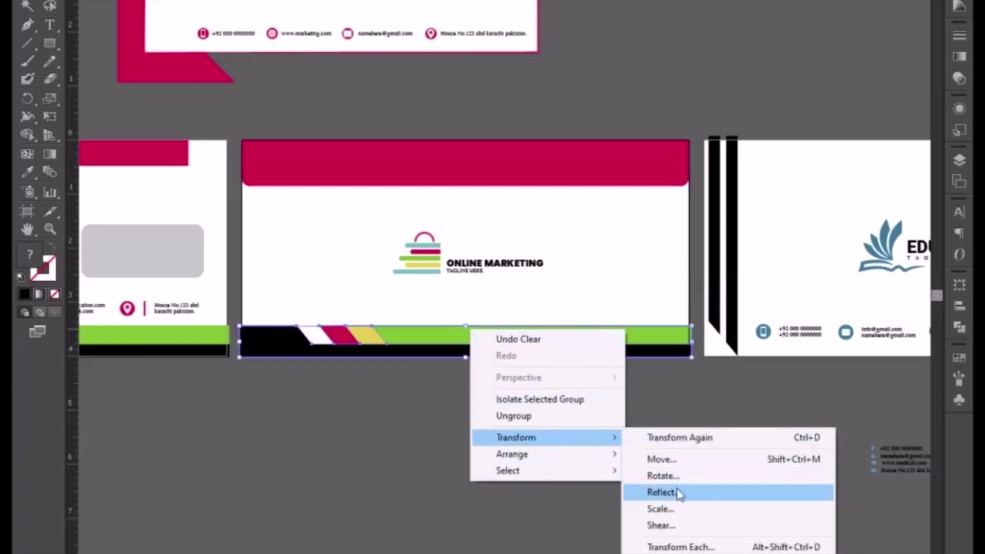
click(670, 494)
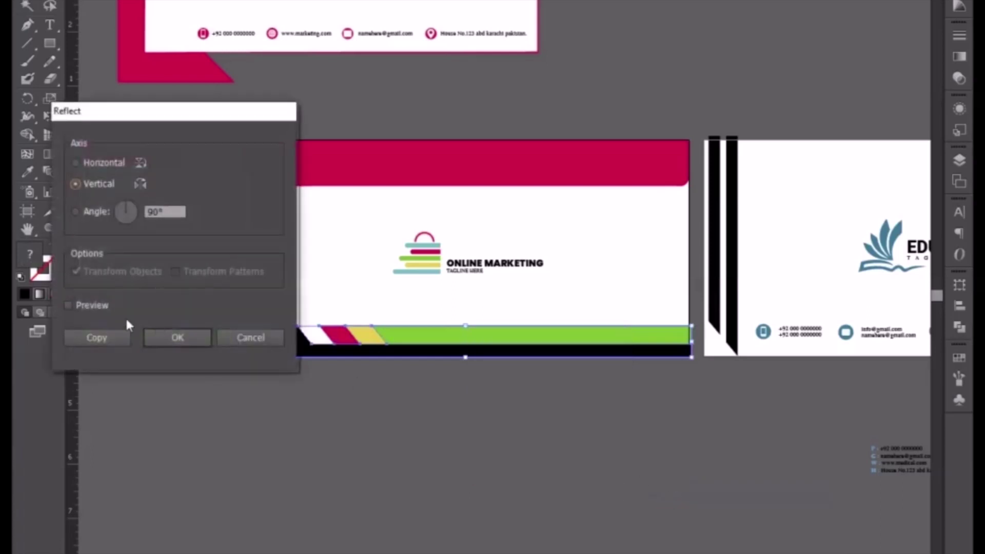
click(68, 307)
click(177, 337)
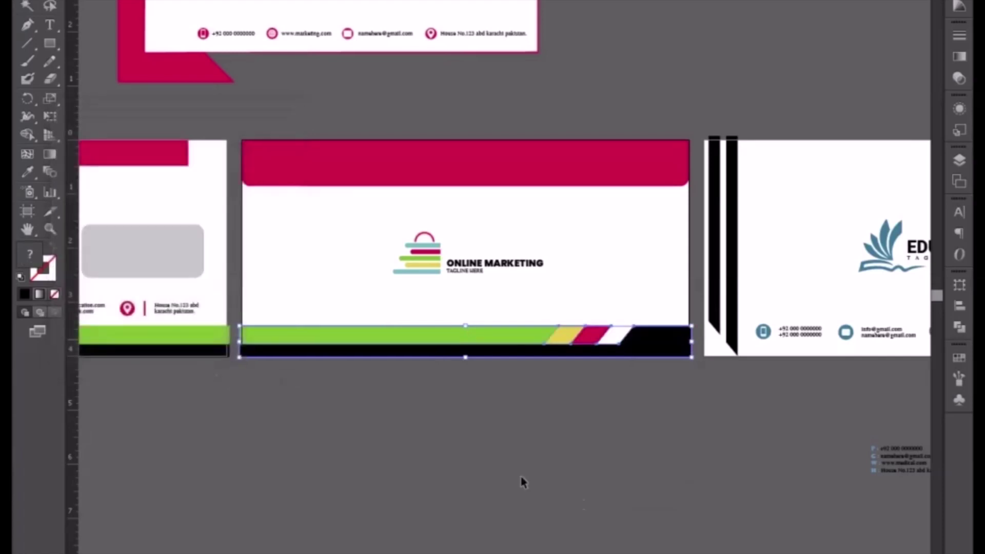
click(534, 480)
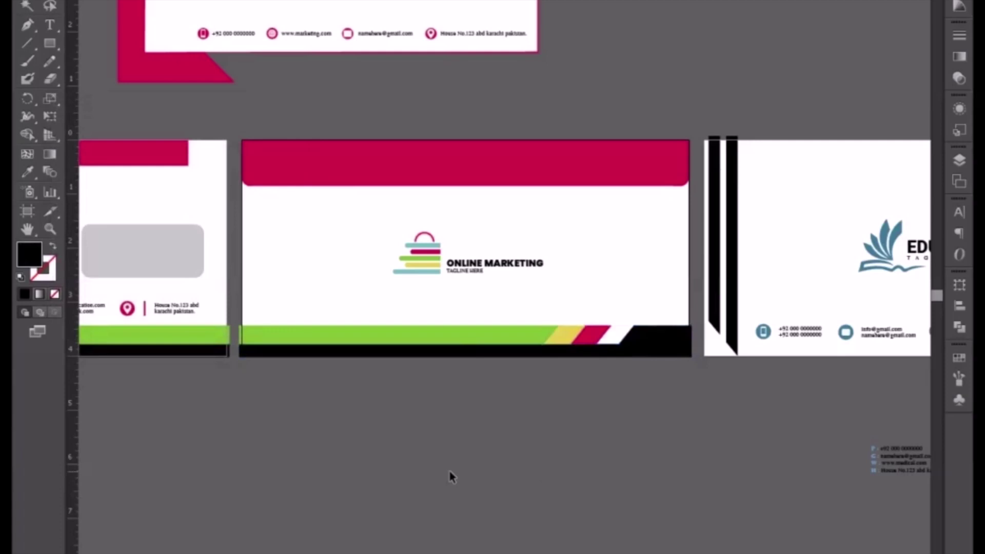
key(ctrl+minus)
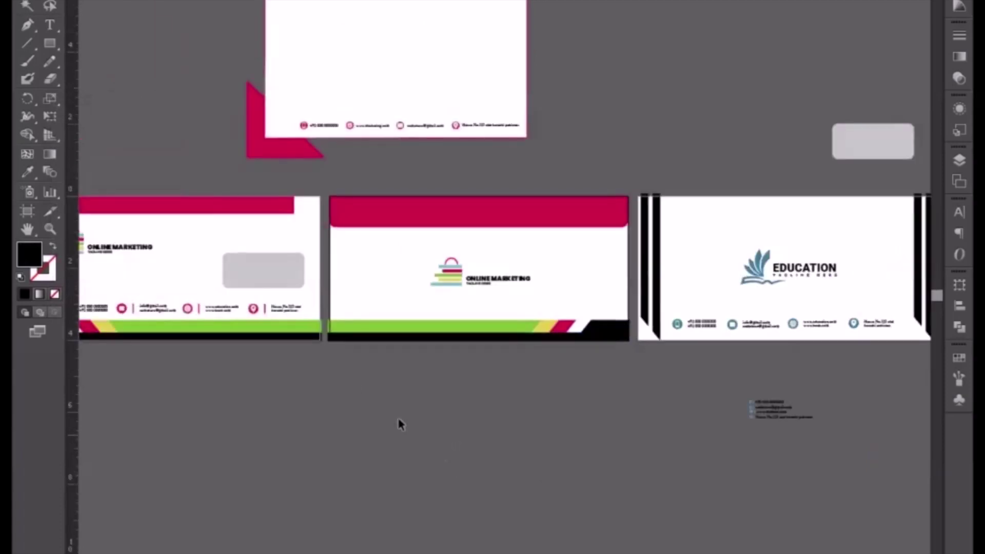
mouse_move(190, 146)
mouse_down()
mouse_move(473, 242)
mouse_move(366, 208)
mouse_up()
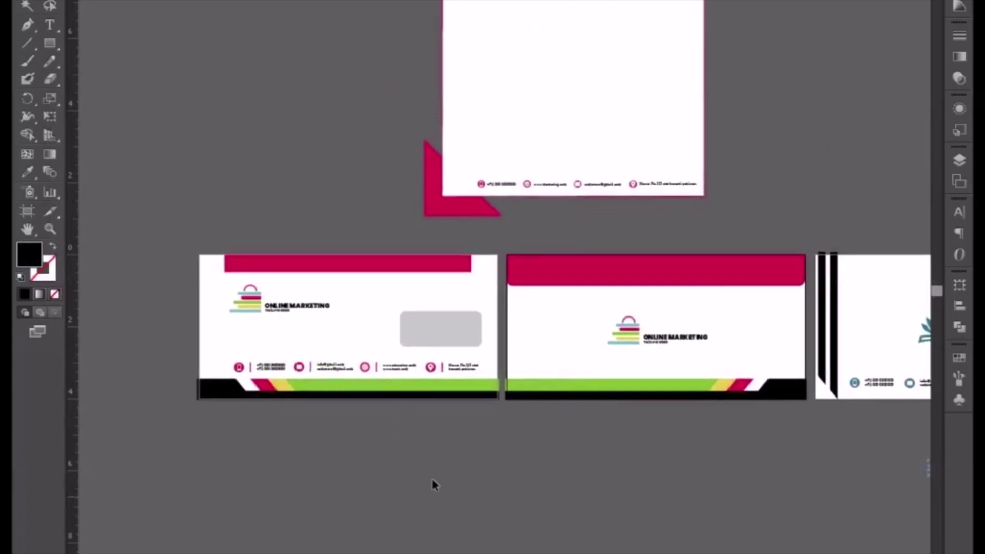
Step: Move the Education artwork and black stripes below the artboards, leaving that envelope blank white
scroll(488, 464, right, 1)
key(ctrl+minus)
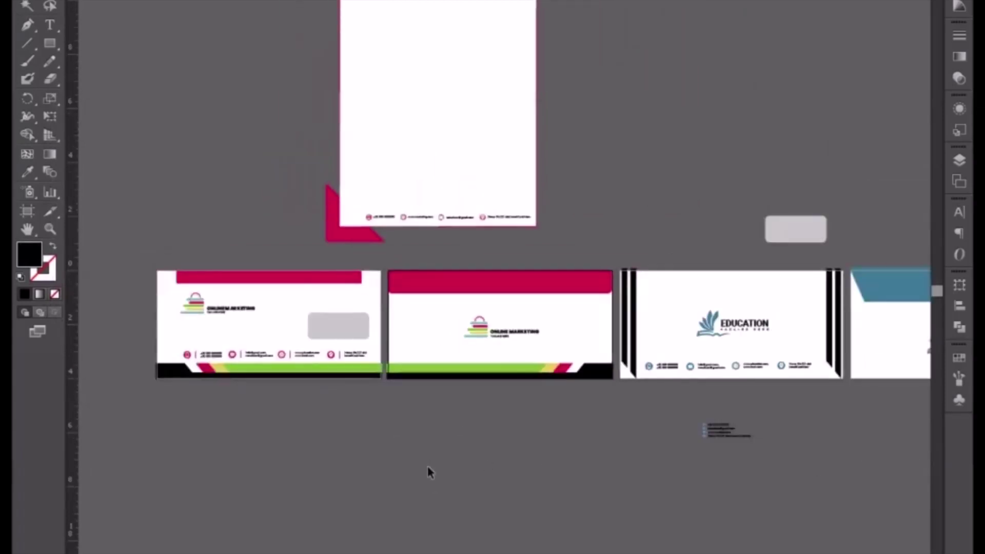
scroll(431, 480, right, 1)
scroll(410, 487, right, 3)
mouse_move(427, 271)
mouse_down()
mouse_move(353, 335)
mouse_move(573, 467)
mouse_move(589, 466)
mouse_up()
drag(570, 408, 579, 551)
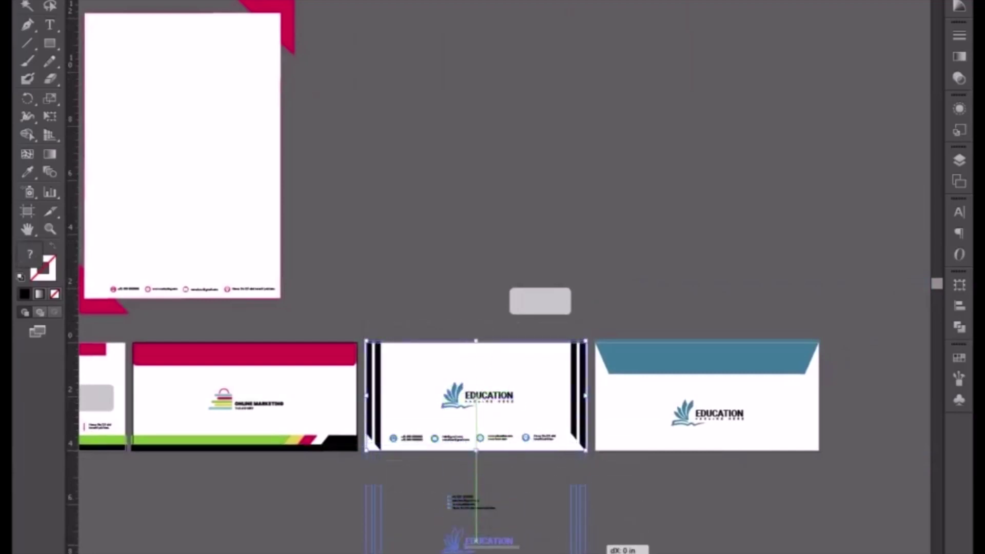
click(630, 510)
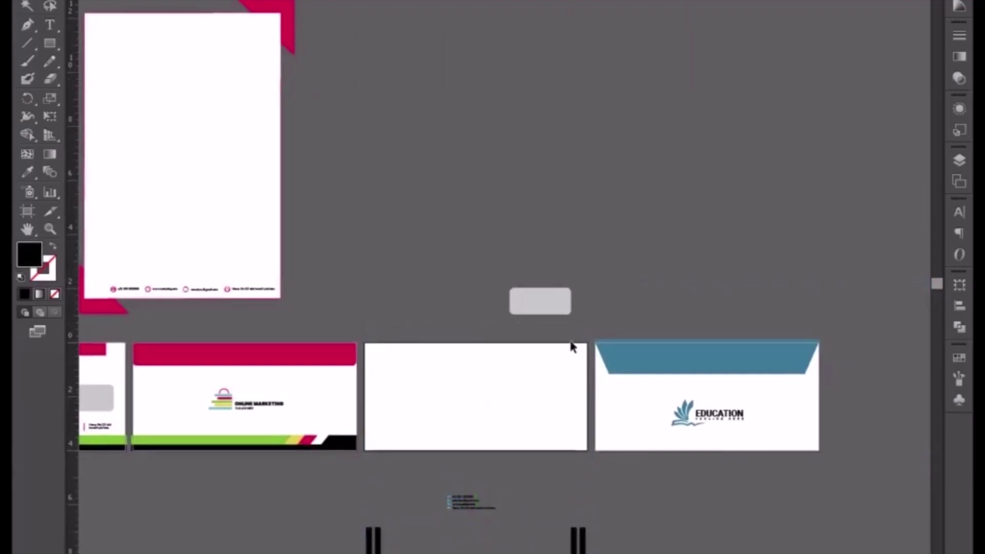
Step: Shorten the pink-cornered letterhead to envelope height by nudging its top edge and corner down
drag(400, 213, 529, 255)
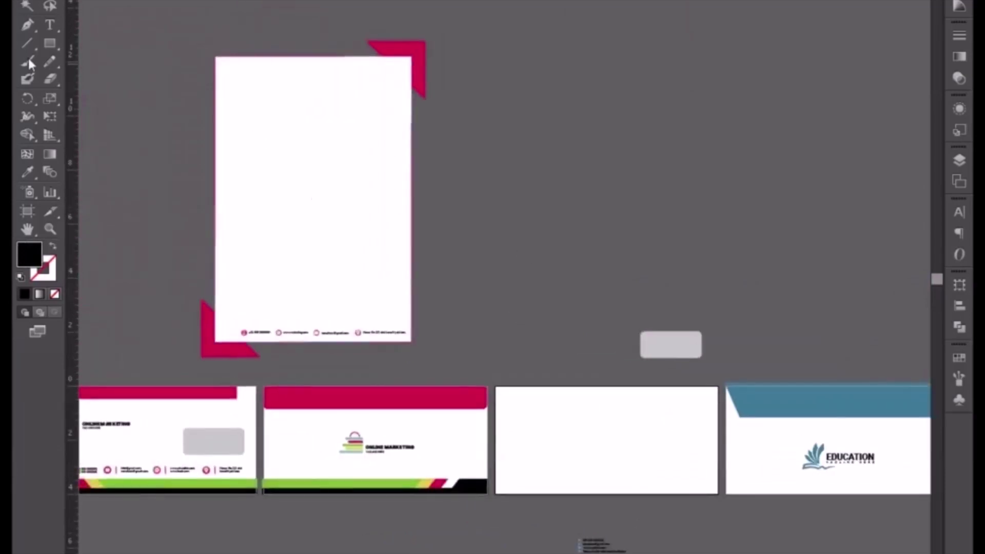
mouse_move(178, 25)
mouse_down()
mouse_move(450, 179)
mouse_move(448, 162)
mouse_up()
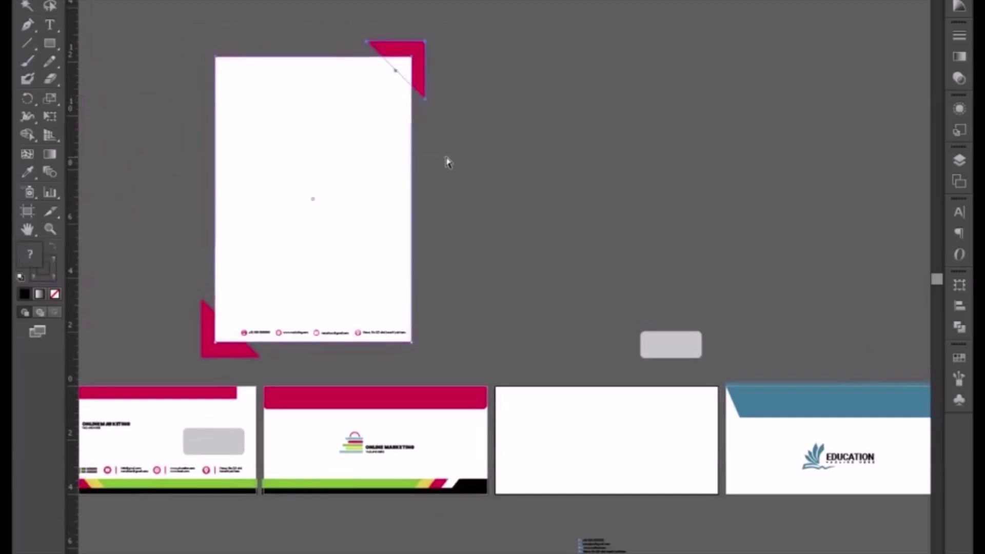
key(shift+Down)
key(shift+Down)
key(shift+Down)
key(shift+Down)
key(shift+Down)
key(shift+Down)
key(shift+Down)
key(shift+Down)
key(shift+Down)
key(shift+Down)
key(shift+Down)
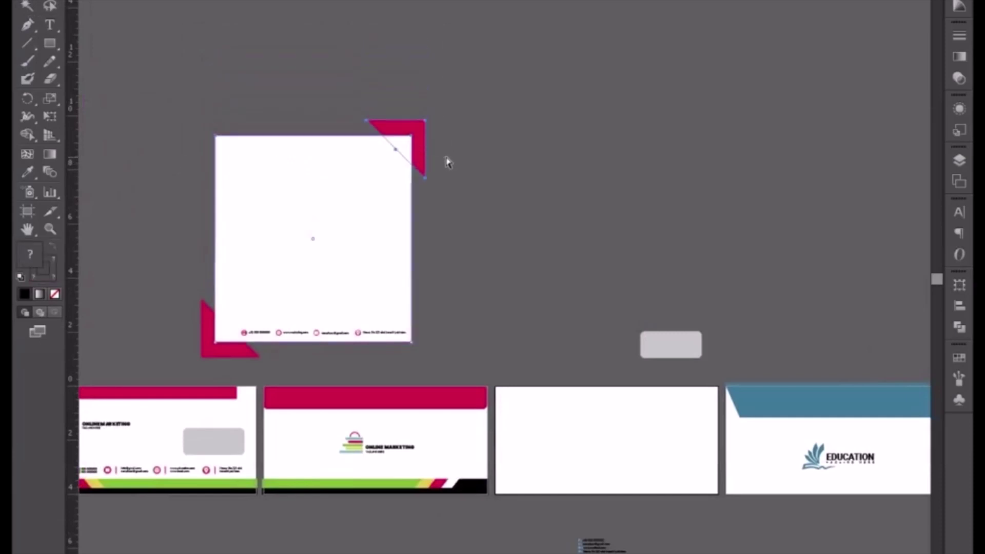
key(shift+Down)
key(shift+Down)
key(shift+Down)
key(shift+Down)
key(shift+Down)
key(shift+Down)
key(shift+Down)
key(shift+Down)
key(shift+Down)
key(shift+Down)
key(shift+Down)
key(shift+Down)
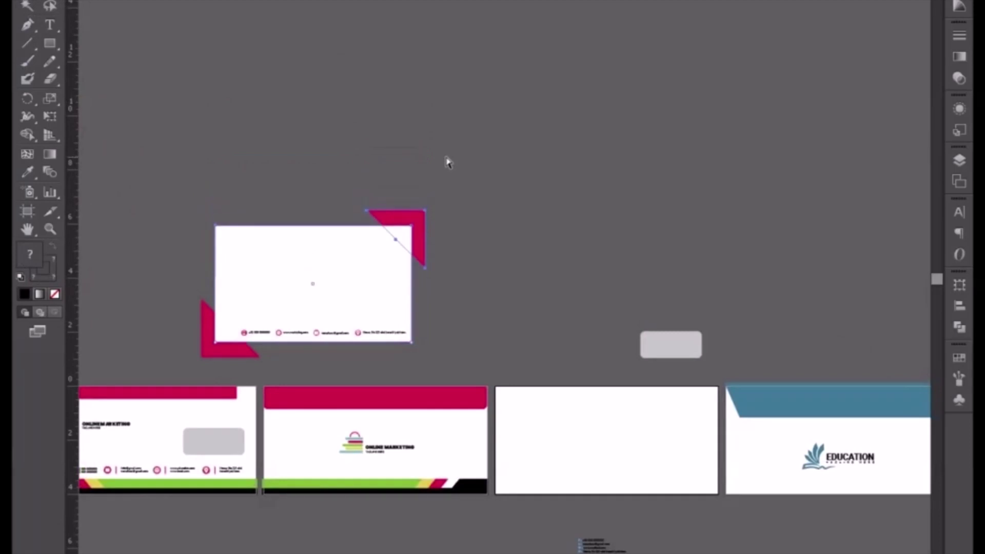
key(shift+Down)
key(shift+Down)
key(shift+Down)
key(shift+Down)
key(shift+Down)
key(shift+Down)
key(shift+Down)
key(shift+Down)
key(shift+Down)
key(shift+Down)
key(shift+Down)
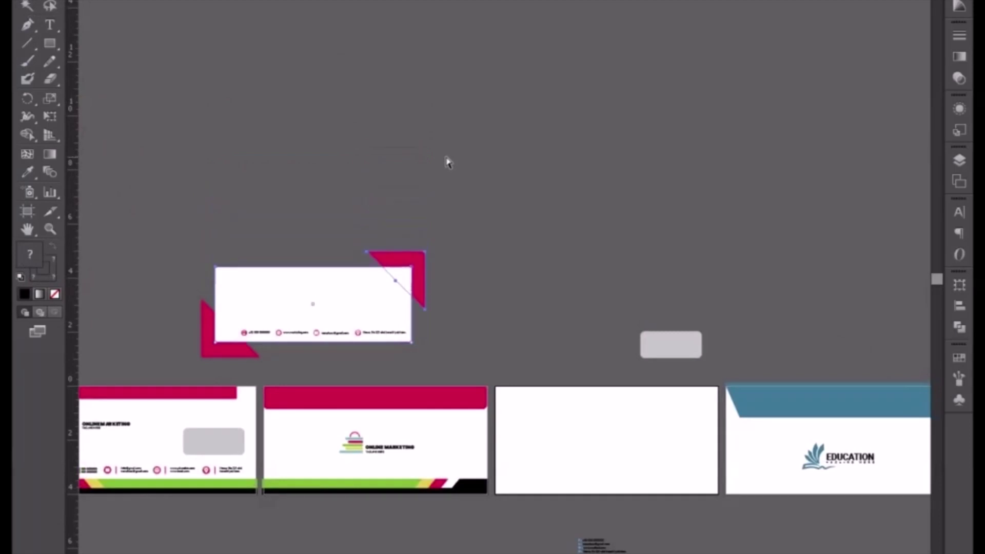
Step: Move the whole shortened letterhead design onto the blank third envelope
click(293, 213)
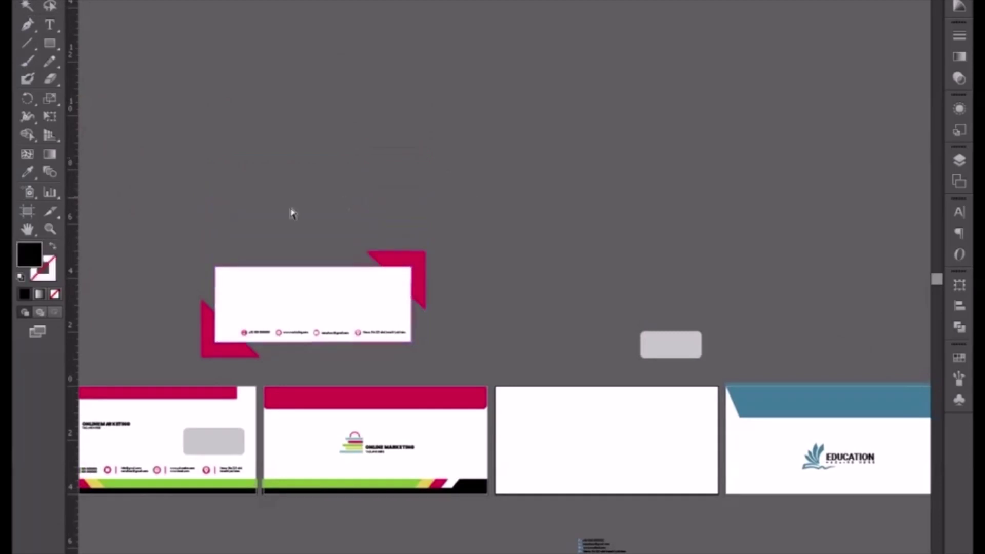
drag(172, 237, 471, 362)
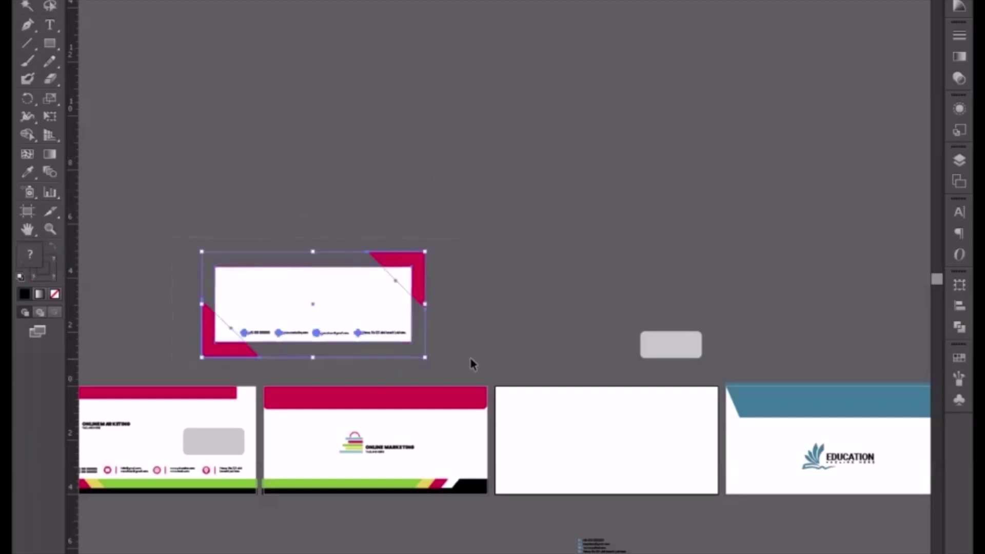
drag(272, 315, 555, 446)
Step: Drag the lower-left crimson corner shape's anchors toward the envelope's edge
scroll(461, 359, down, 3)
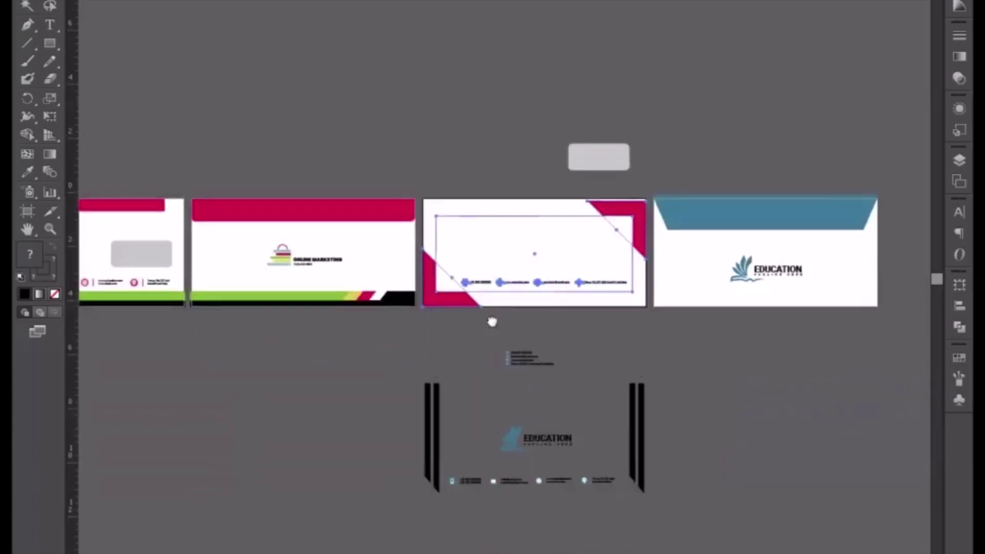
scroll(461, 302, up, 3)
scroll(492, 326, up, 3)
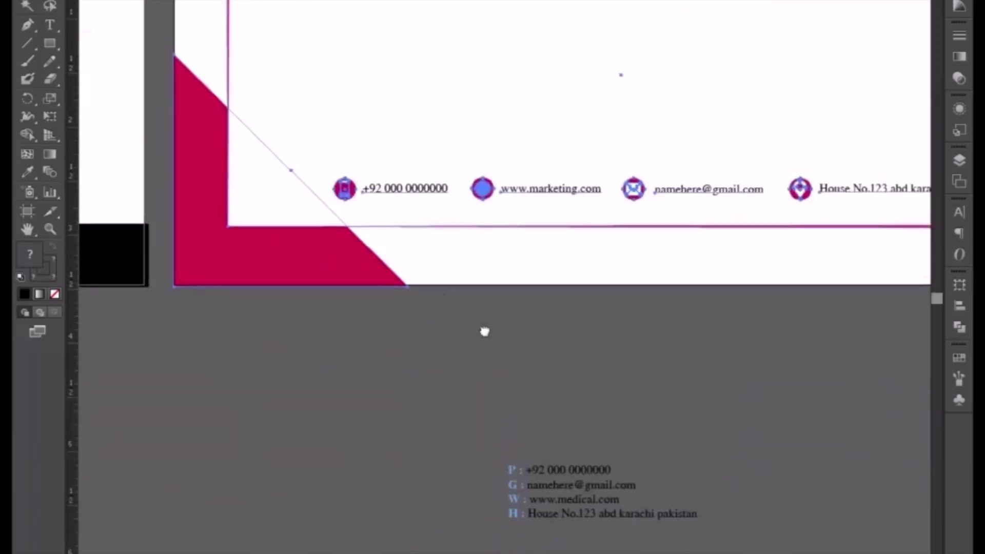
scroll(484, 331, up, 3)
scroll(484, 330, left, 3)
scroll(495, 341, up, 3)
scroll(496, 344, up, 3)
scroll(512, 330, left, 5)
scroll(512, 330, down, 3)
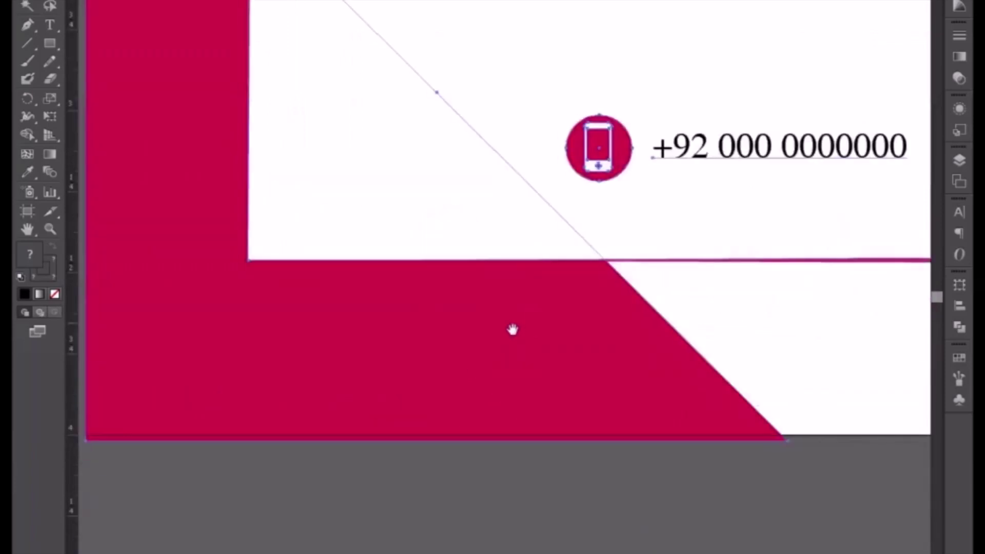
scroll(552, 313, left, 3)
scroll(561, 315, left, 3)
scroll(561, 315, up, 3)
scroll(561, 314, up, 2)
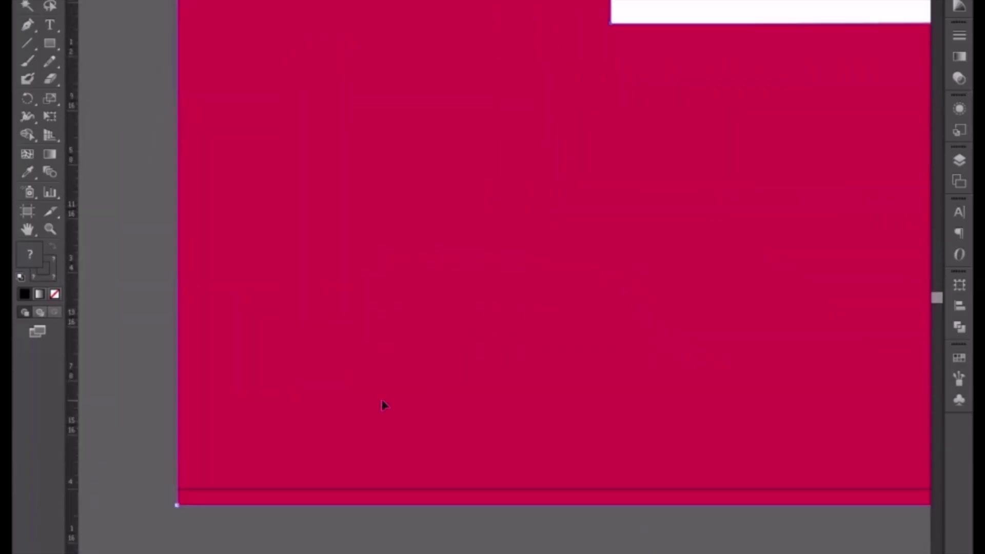
drag(383, 402, 380, 386)
mouse_move(460, 365)
mouse_down()
mouse_move(560, 365)
mouse_move(622, 394)
mouse_up()
Step: Nudge the corner shape's left edge outward so it sits flush with the envelope
key(shift+Left)
scroll(623, 395, down, 3)
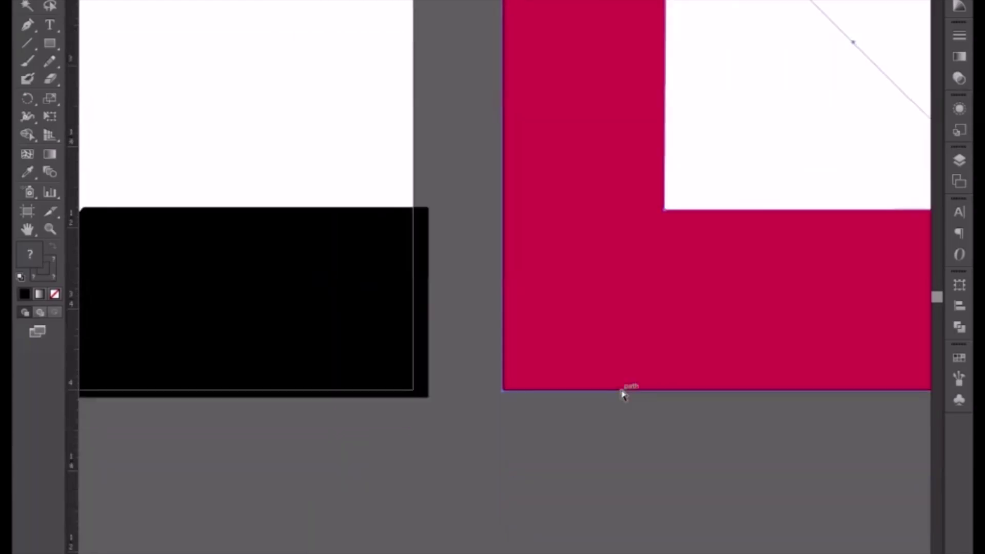
scroll(583, 336, up, 5)
scroll(625, 338, up, 3)
scroll(590, 349, down, 1)
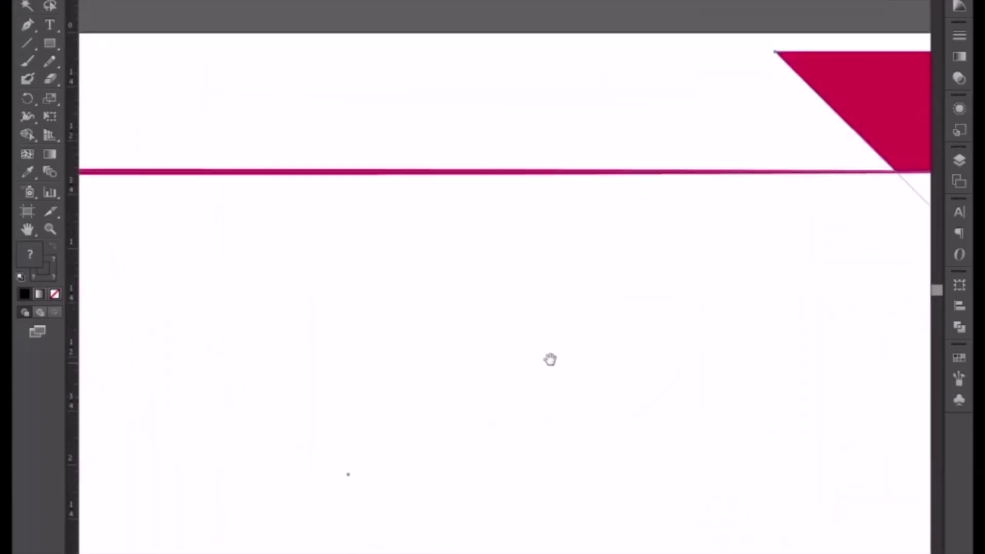
scroll(549, 359, down, 2)
scroll(486, 348, down, 2)
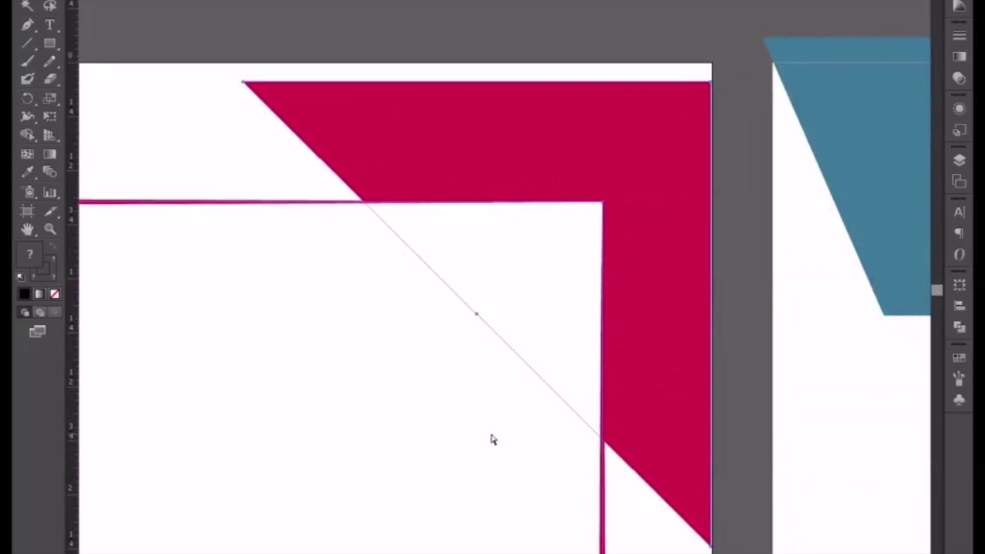
scroll(490, 433, down, 1)
scroll(491, 439, down, 2)
scroll(544, 423, left, 5)
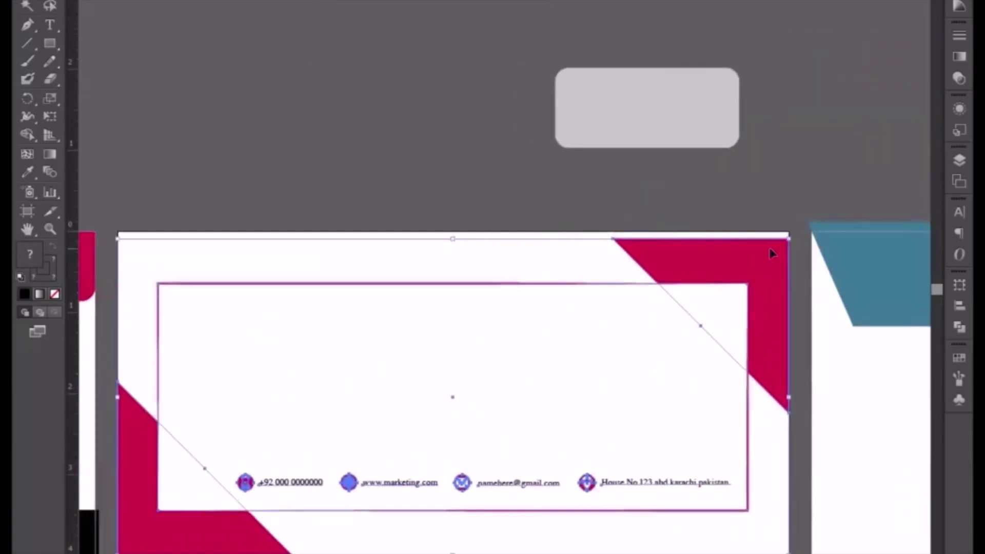
Step: Scale the pink design by its corner handles to about 8.47 × 4.01 in, filling the envelope
drag(788, 241, 789, 233)
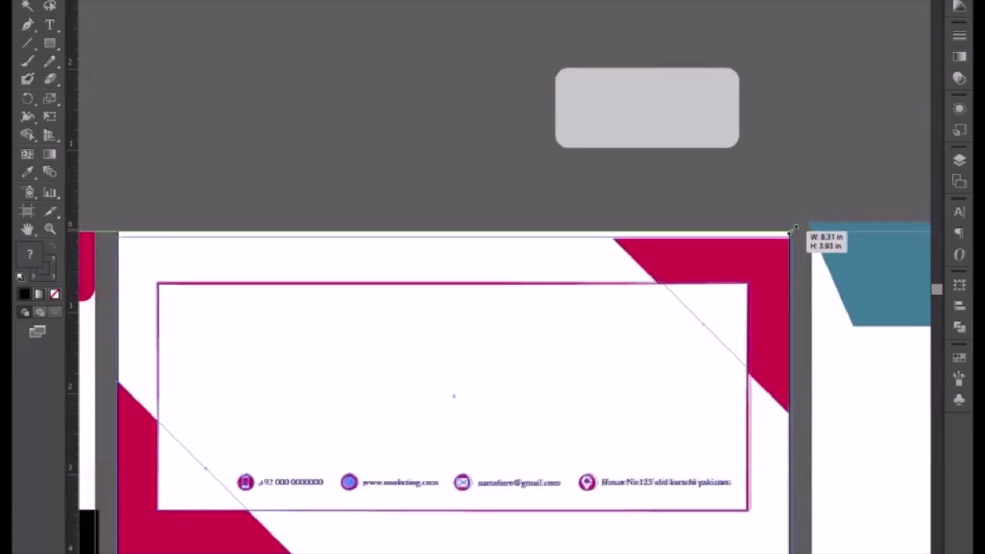
drag(789, 234, 795, 226)
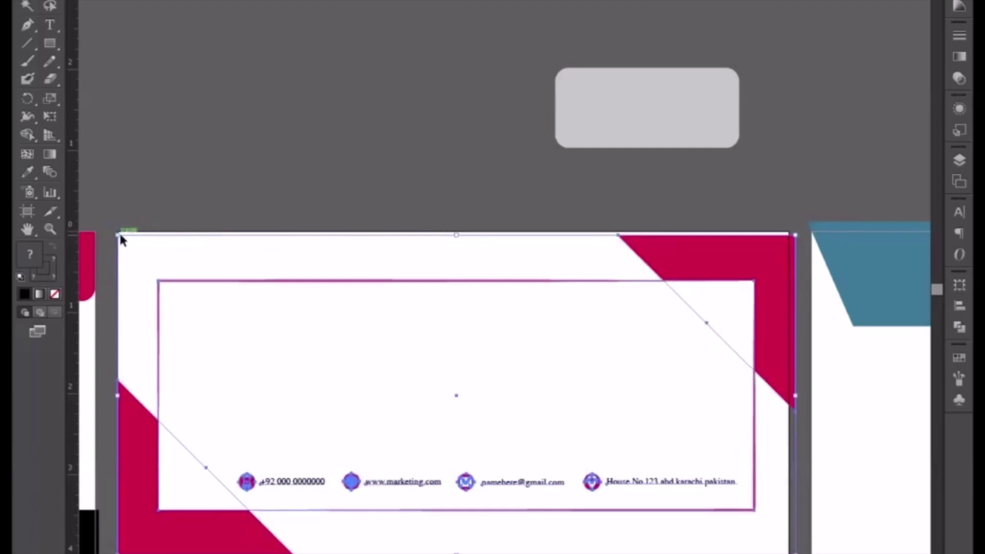
drag(118, 232, 109, 222)
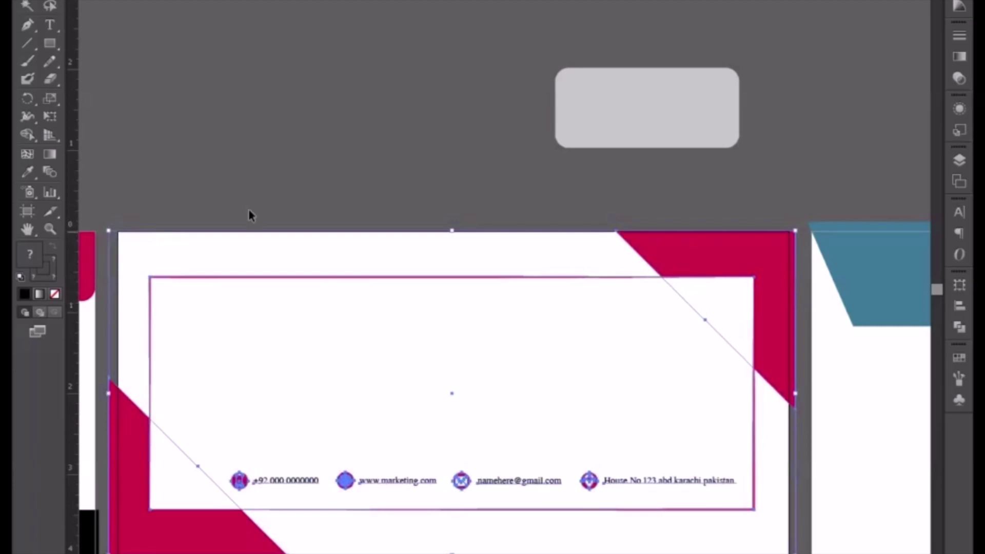
click(248, 195)
drag(312, 303, 408, 292)
click(248, 202)
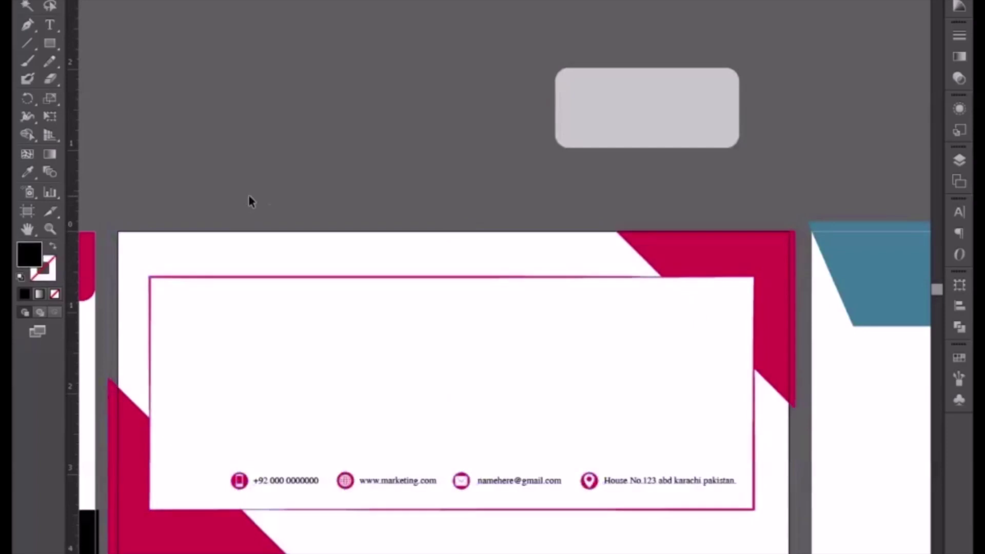
drag(291, 278, 384, 268)
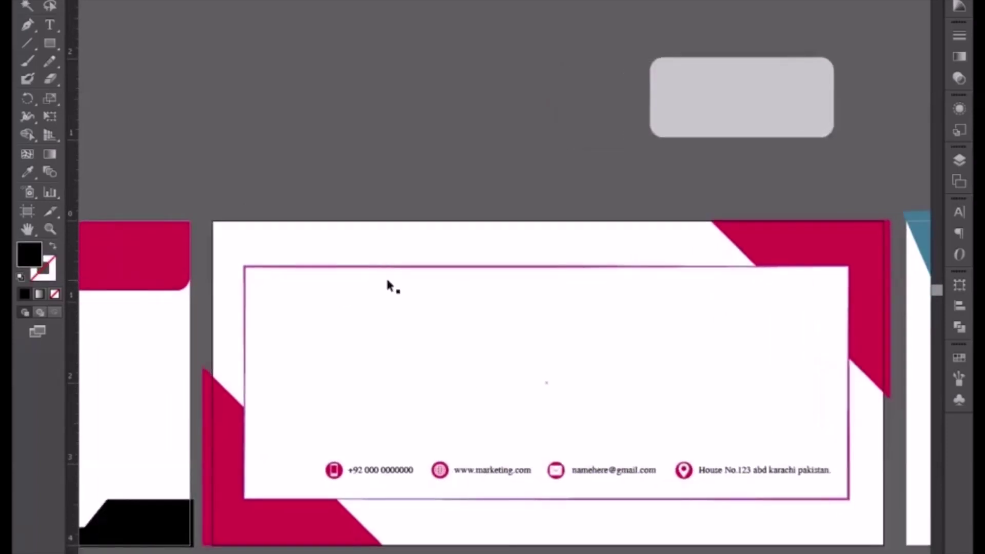
key(ctrl+minus)
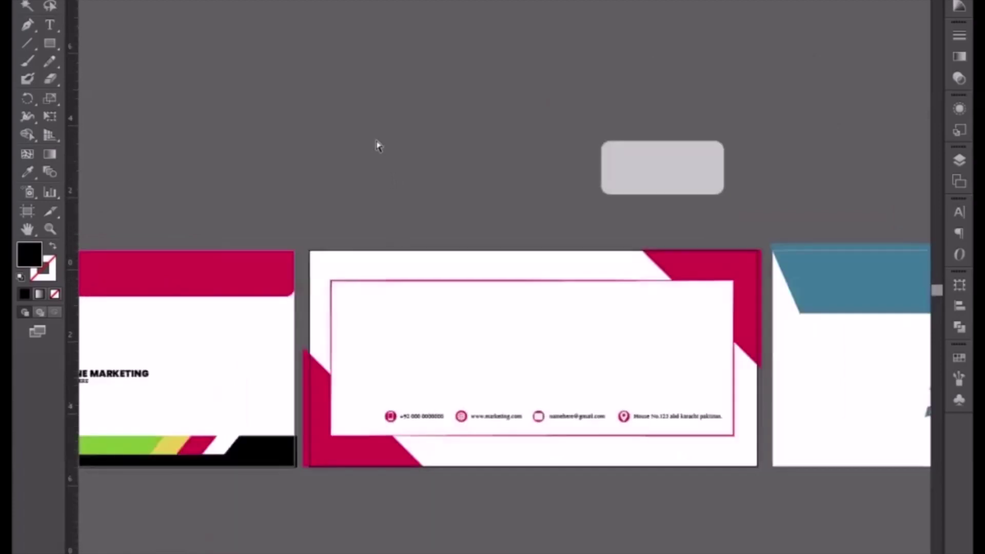
key(ctrl+minus)
Step: Copy the ONLINE MARKETING logo onto the new envelope and bring it to the front
drag(326, 262, 405, 257)
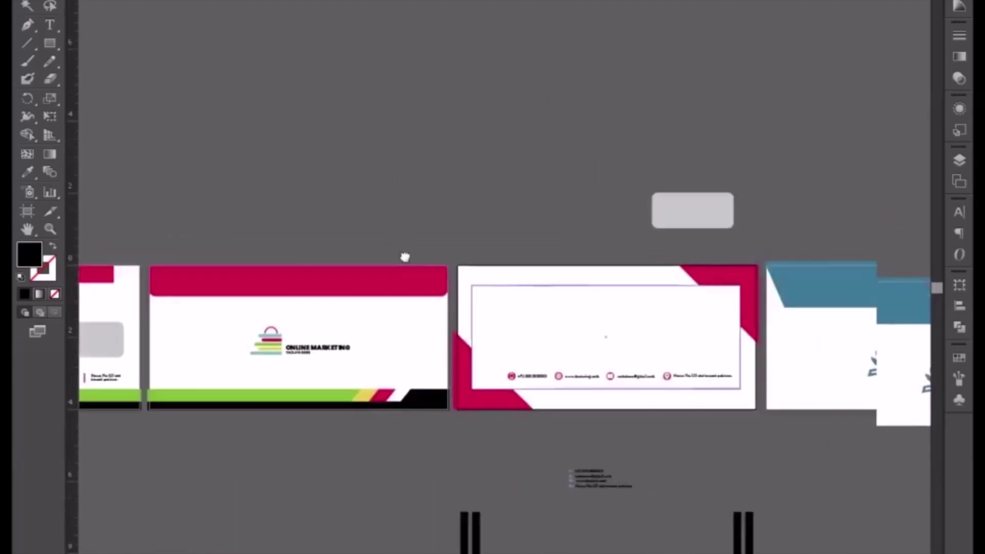
mouse_move(286, 345)
mouse_down()
mouse_move(487, 326)
mouse_move(488, 313)
mouse_up()
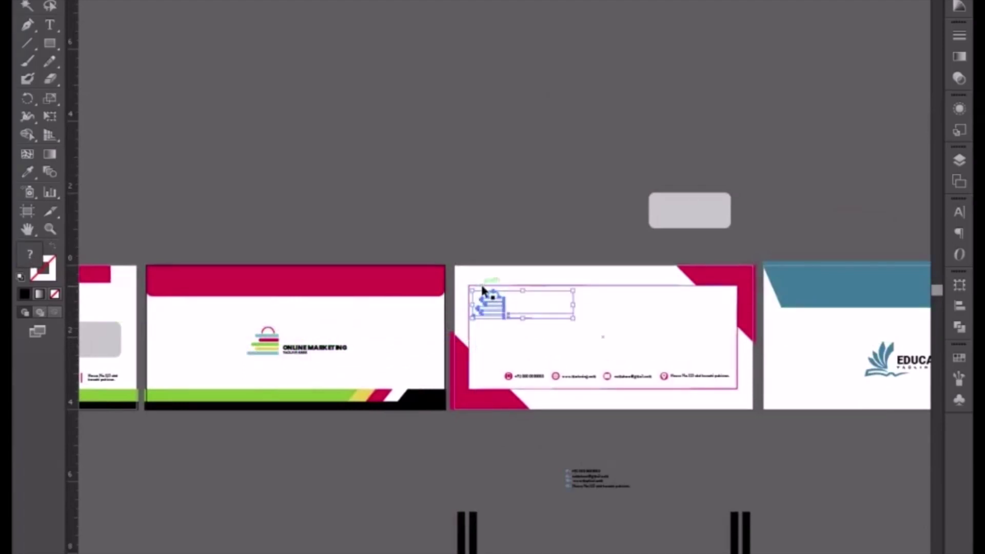
scroll(482, 290, up, 1)
scroll(482, 288, up, 1)
scroll(472, 274, up, 1)
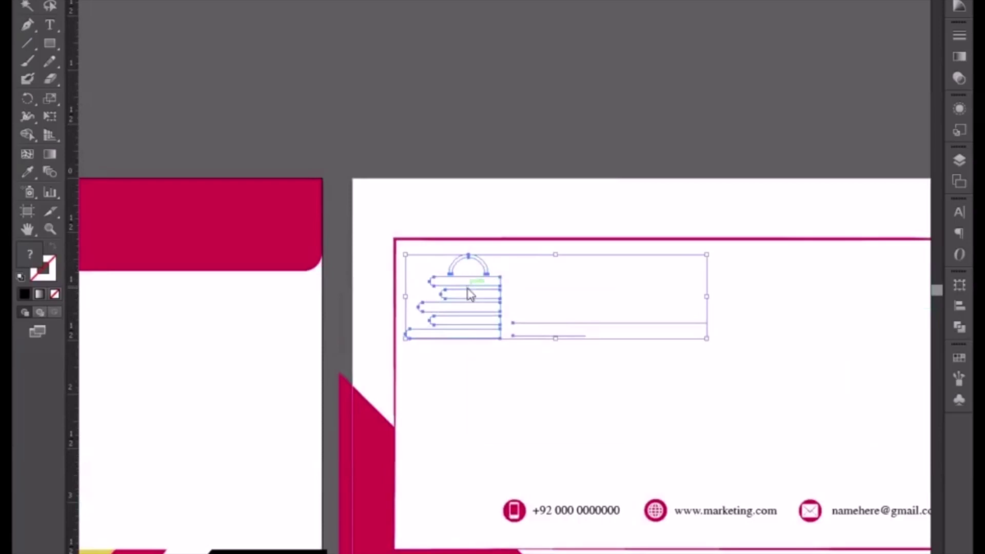
right_click(469, 285)
mouse_move(508, 413)
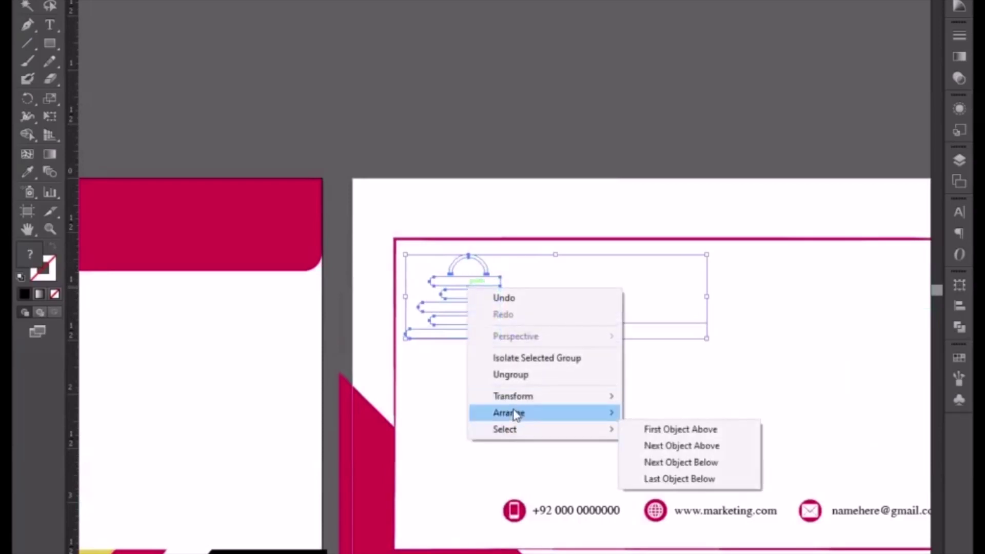
click(672, 414)
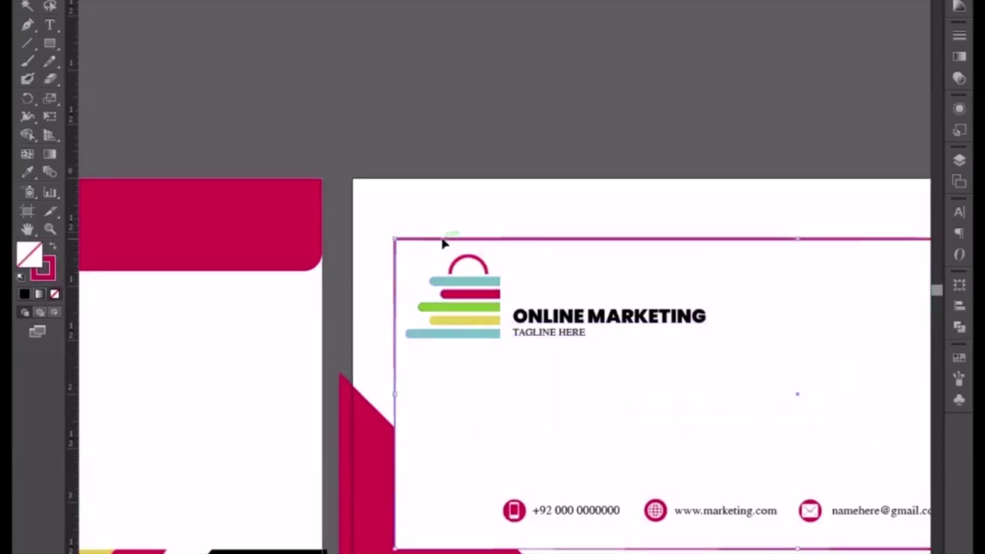
Step: Place the grey rounded address window above the contact row and bring it to the front
drag(622, 108, 604, 356)
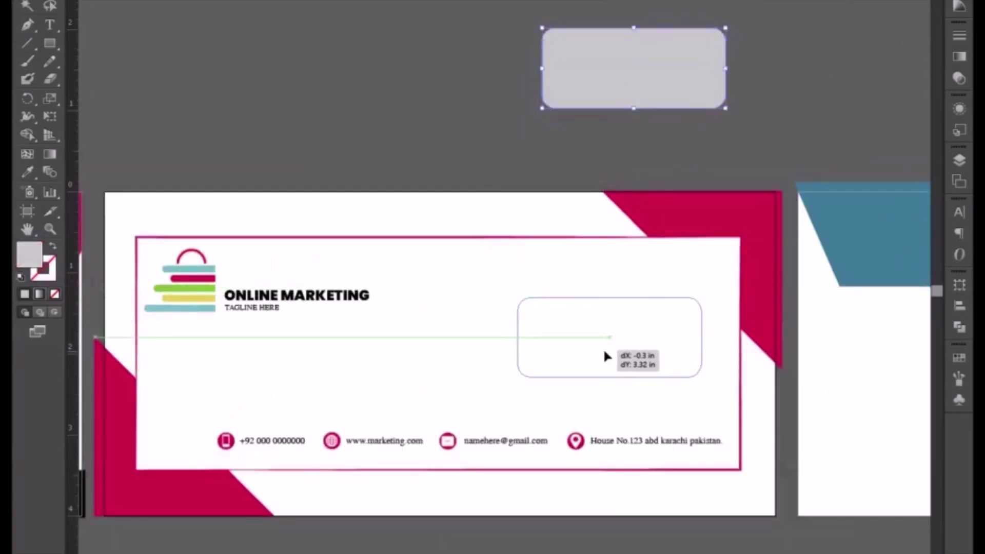
drag(604, 356, 616, 370)
click(466, 171)
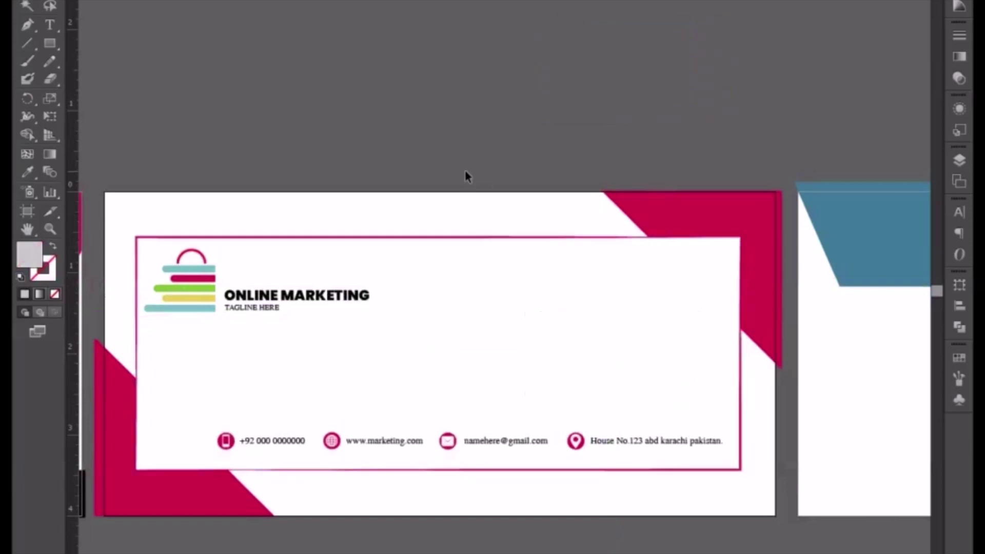
key(ctrl+y)
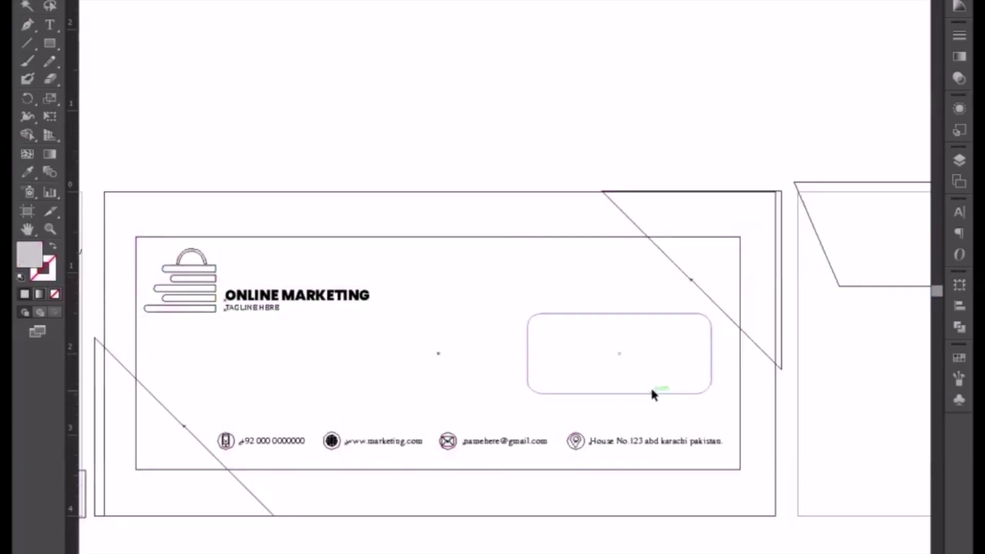
right_click(658, 396)
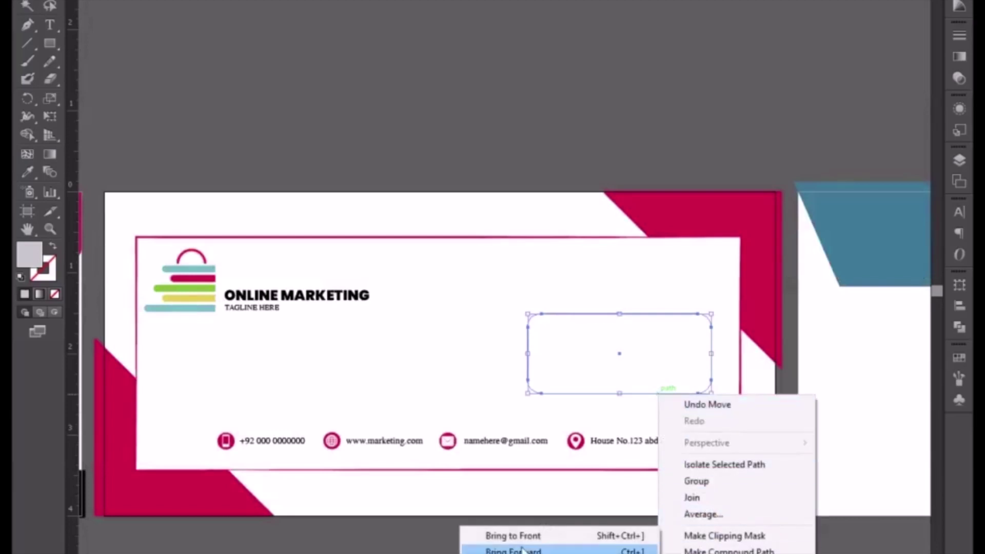
click(513, 535)
key(ctrl+minus)
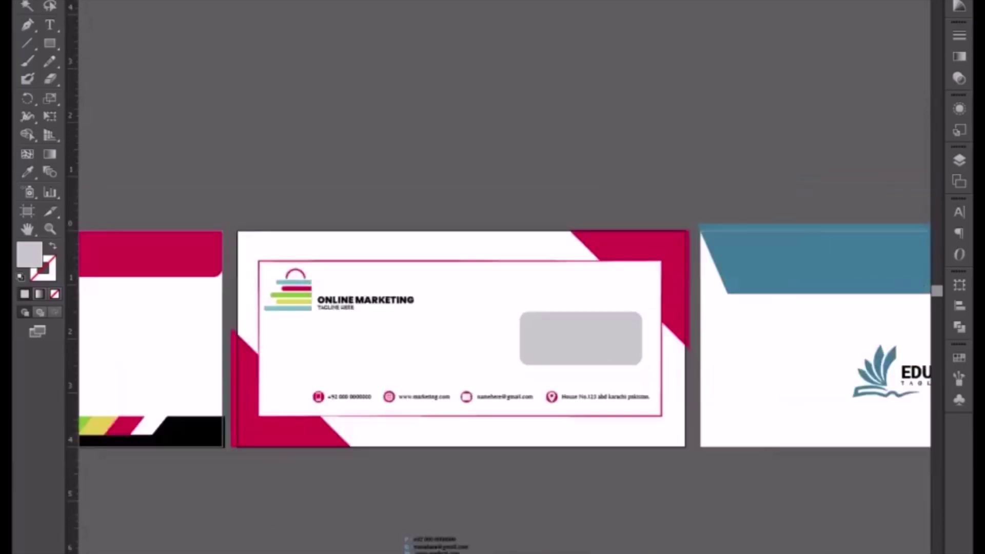
drag(447, 402, 532, 354)
key(ctrl+plus)
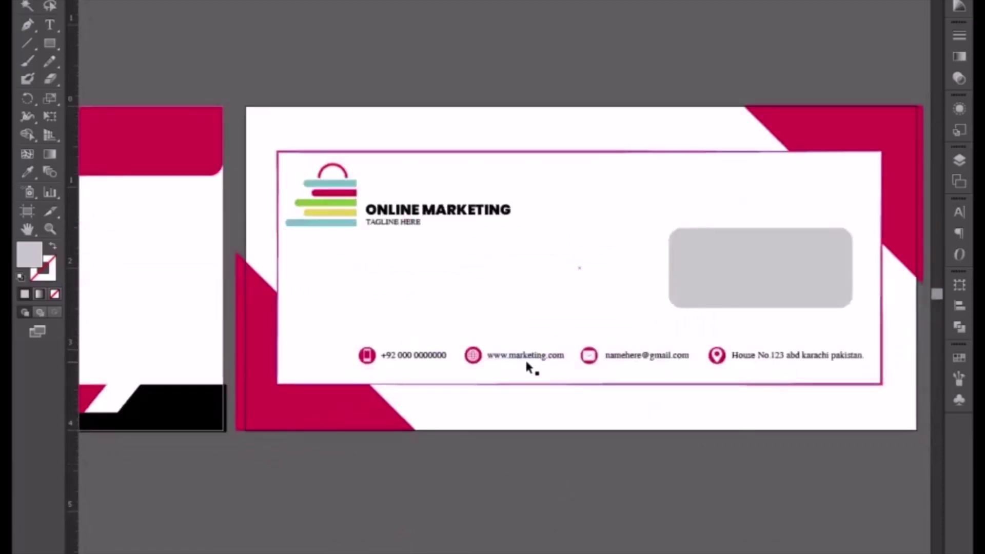
scroll(605, 460, left, 10)
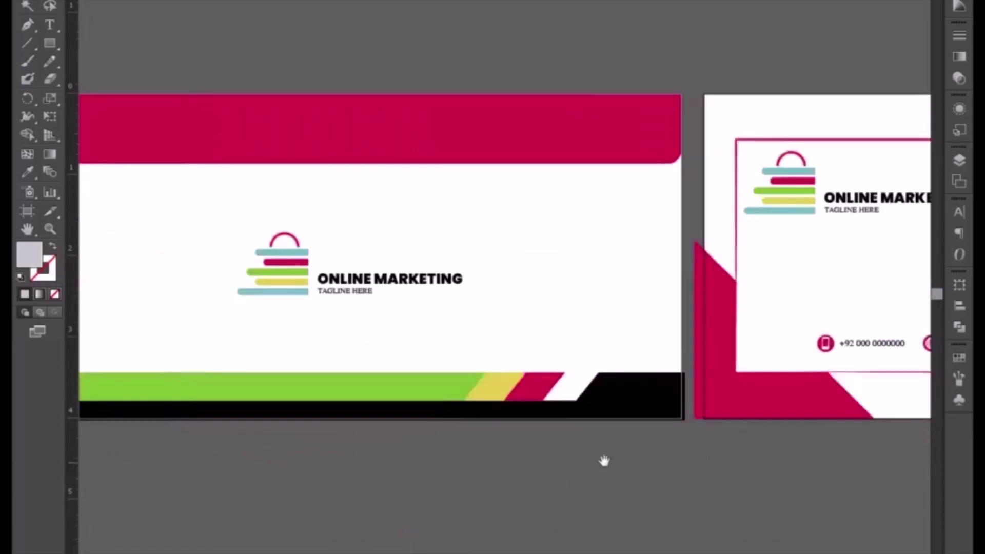
scroll(558, 404, left, 5)
scroll(567, 378, left, 3)
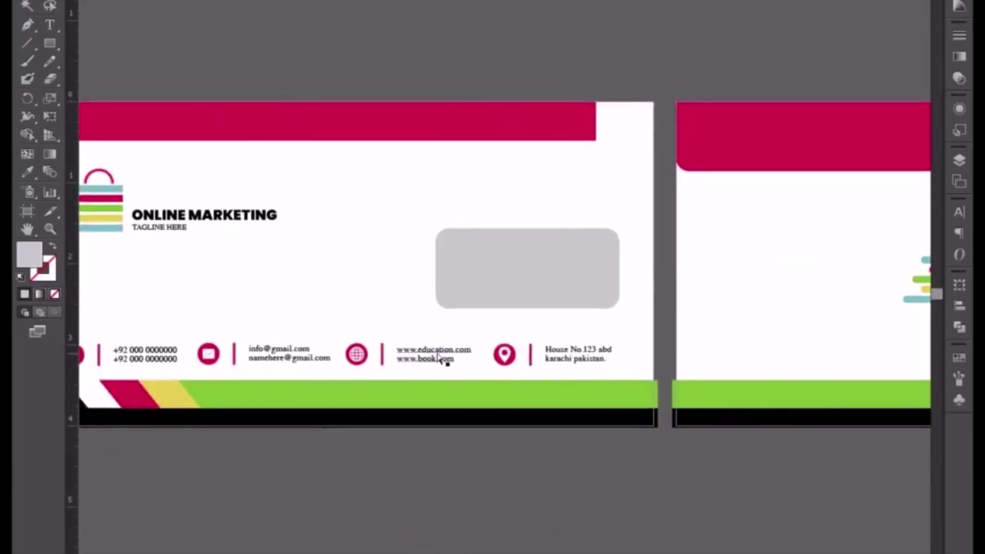
key(t)
click(421, 348)
drag(420, 349, 450, 349)
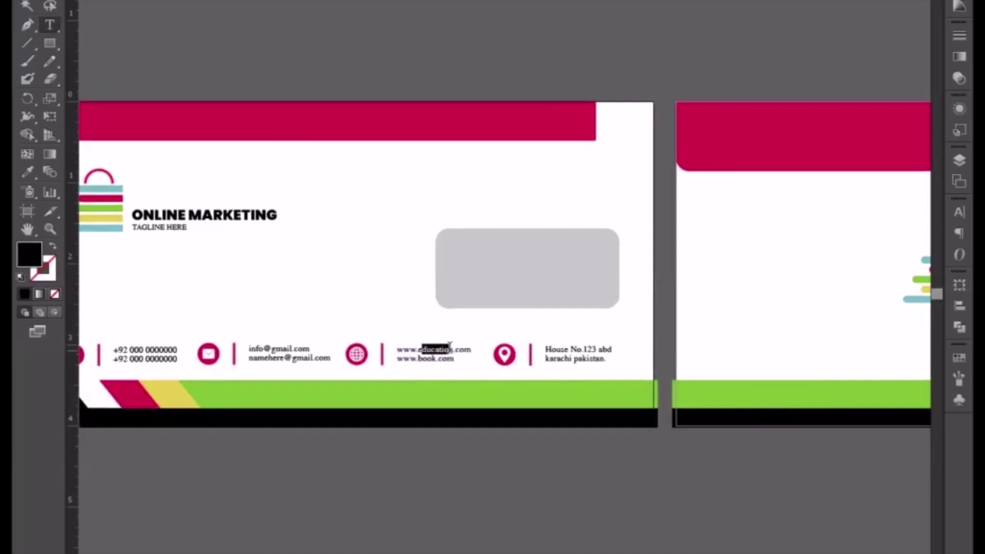
key(BackSpace)
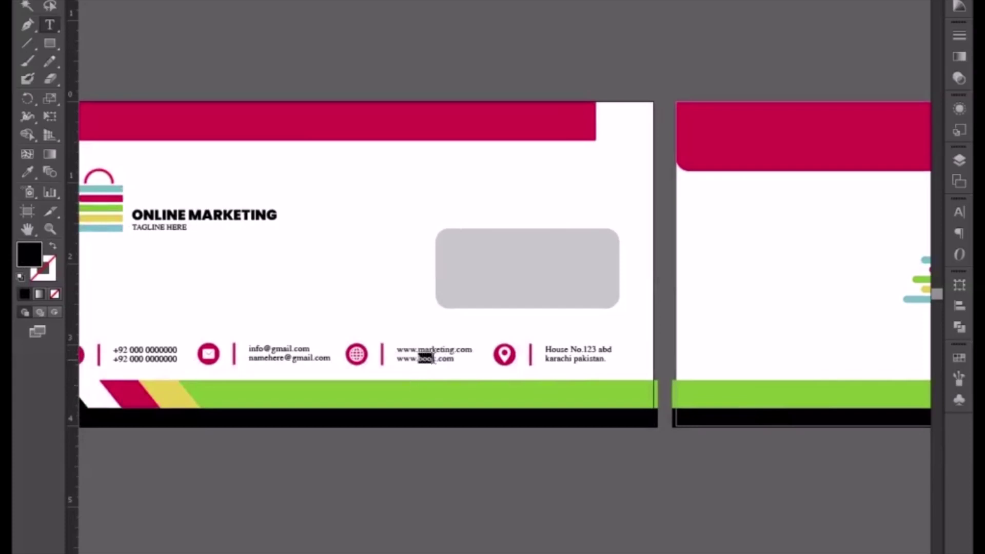
text(shop)
key(Escape)
click(488, 486)
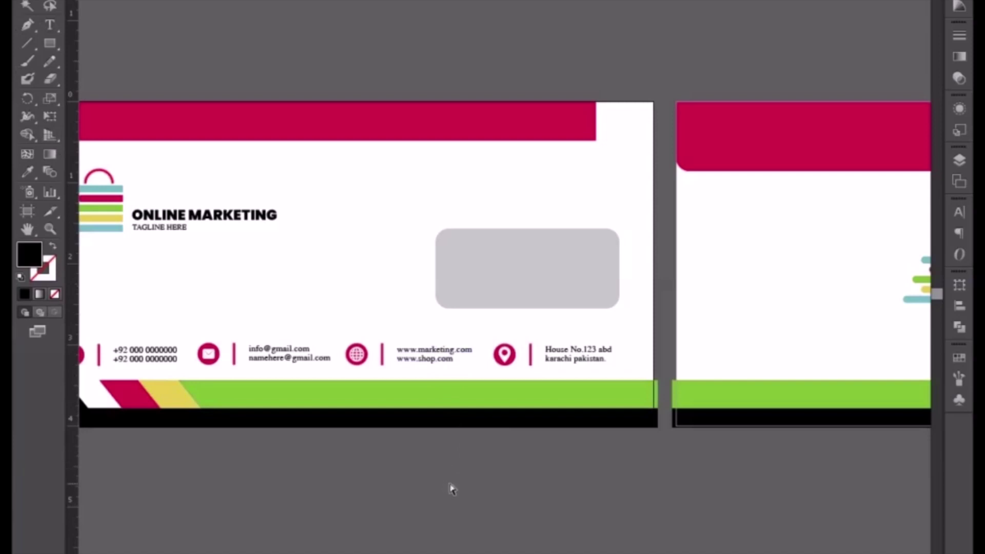
key(ctrl+minus)
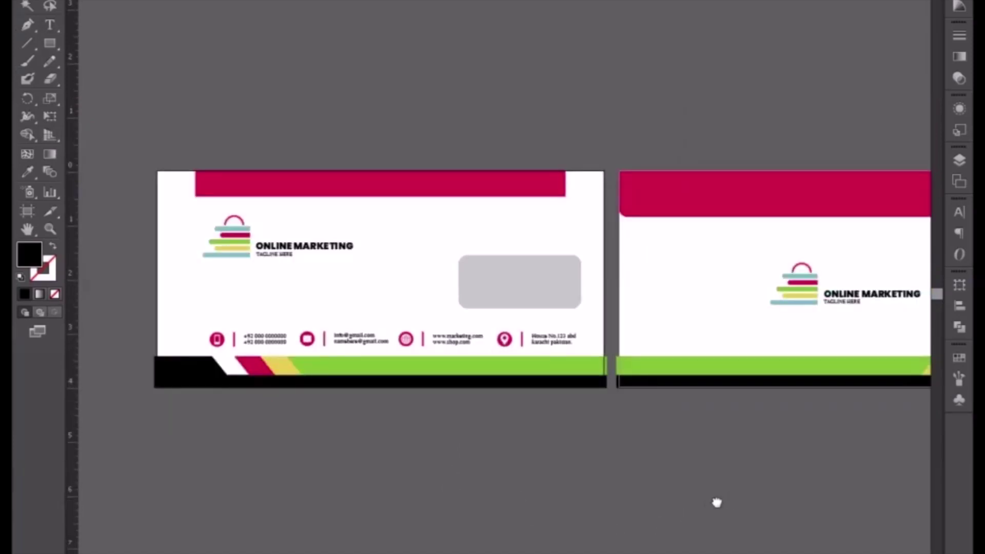
Step: Recolour the Education envelope's blue flap band pink using the Eyedropper
drag(715, 501, 278, 487)
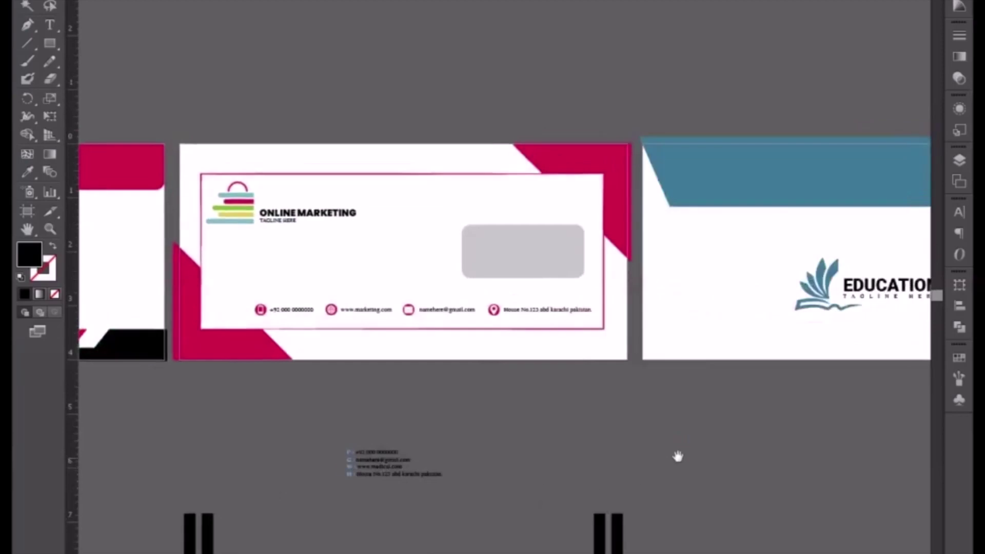
drag(677, 457, 562, 492)
click(613, 222)
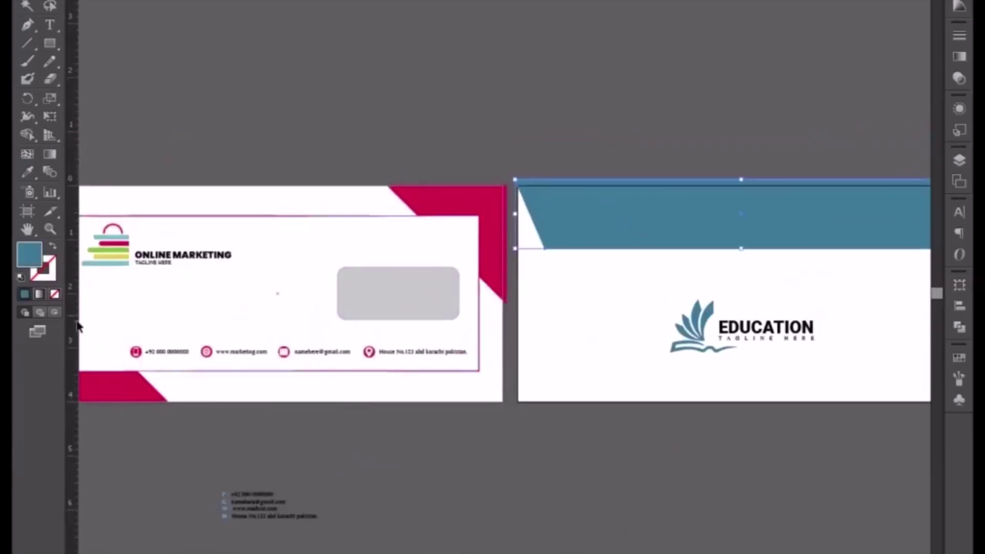
click(26, 171)
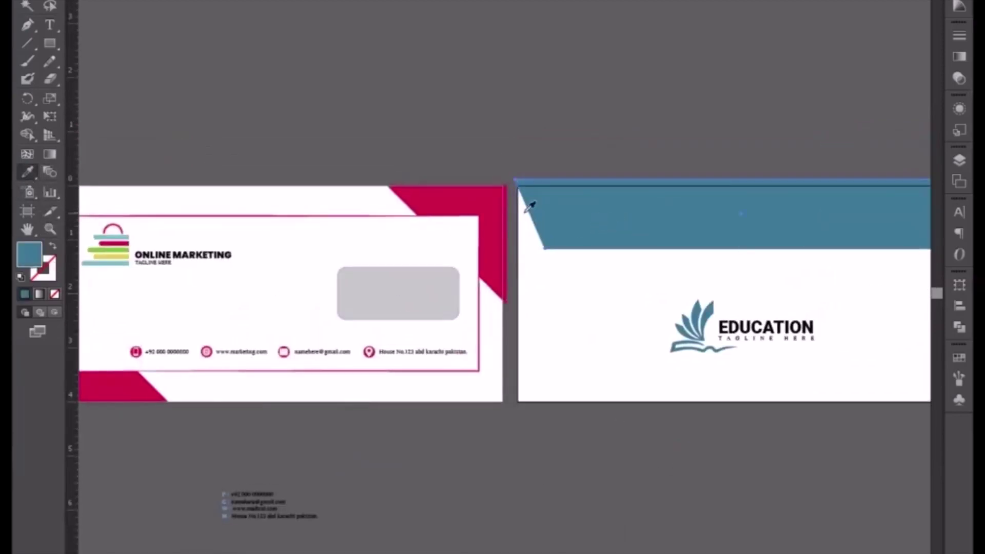
click(472, 201)
key(v)
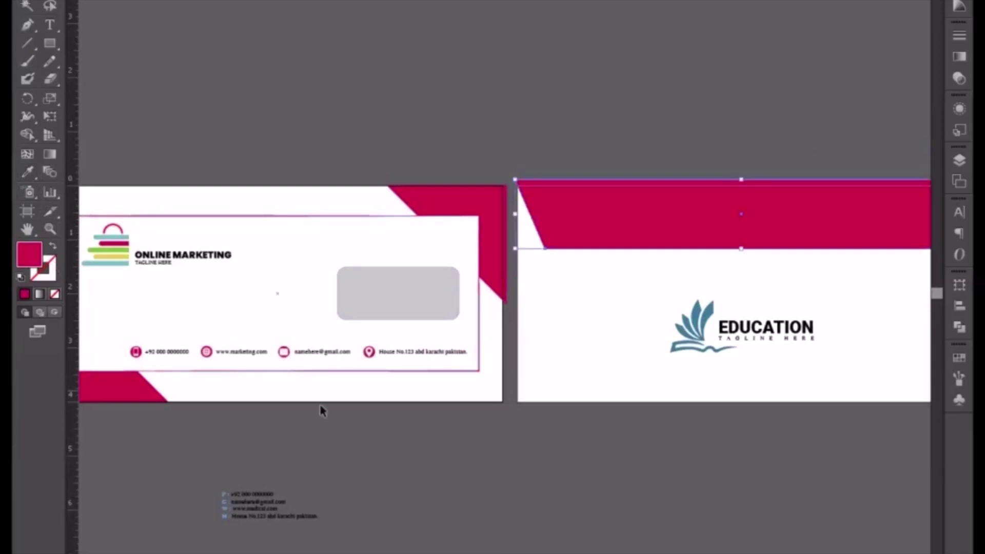
Step: Copy the Online Marketing logo onto the envelope back and delete the EDUCATION logo
click(174, 267)
drag(153, 265, 747, 339)
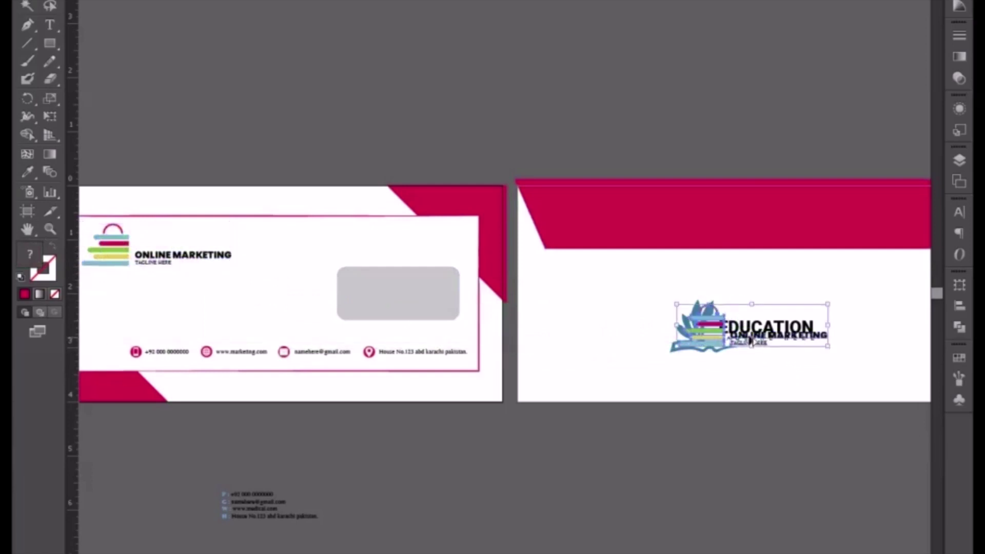
double_click(754, 331)
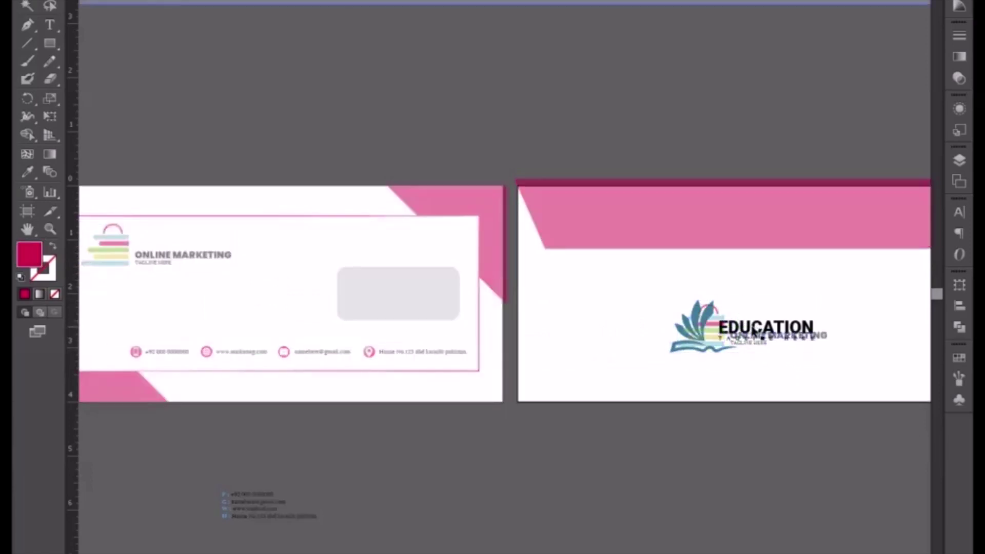
double_click(768, 364)
click(744, 328)
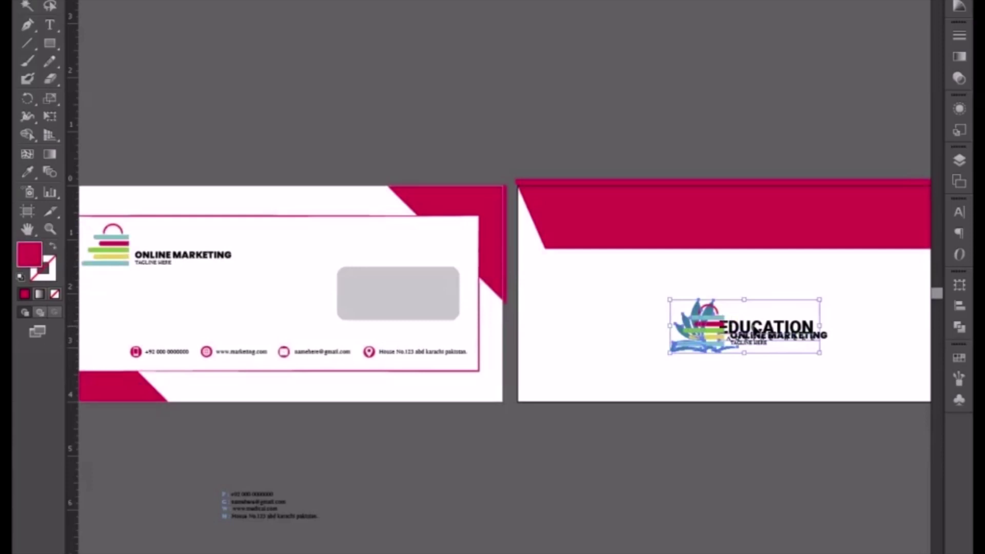
key(Delete)
drag(753, 338, 492, 334)
Step: Draw a thin crimson rectangle strip along the bottom edge of the flap-back envelope
drag(522, 416, 679, 366)
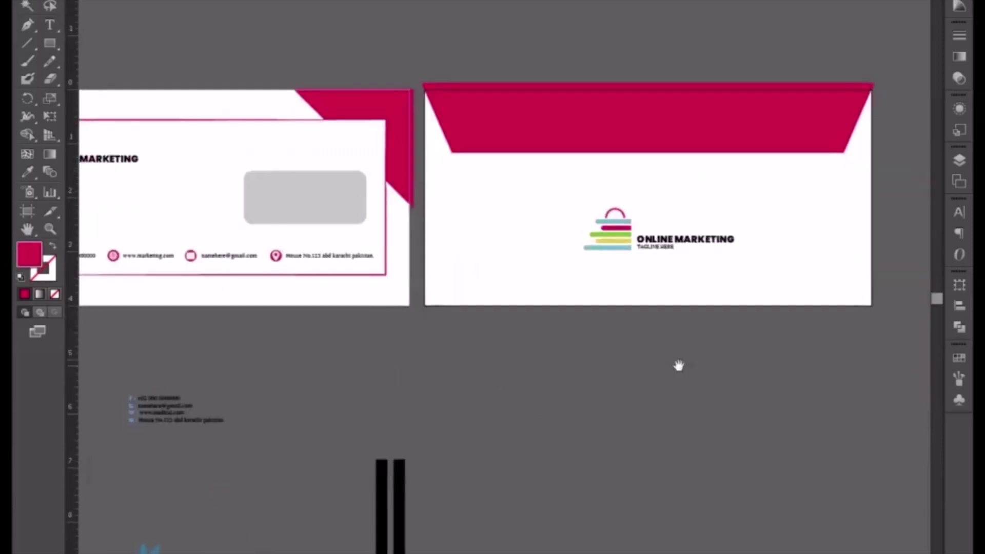
click(49, 43)
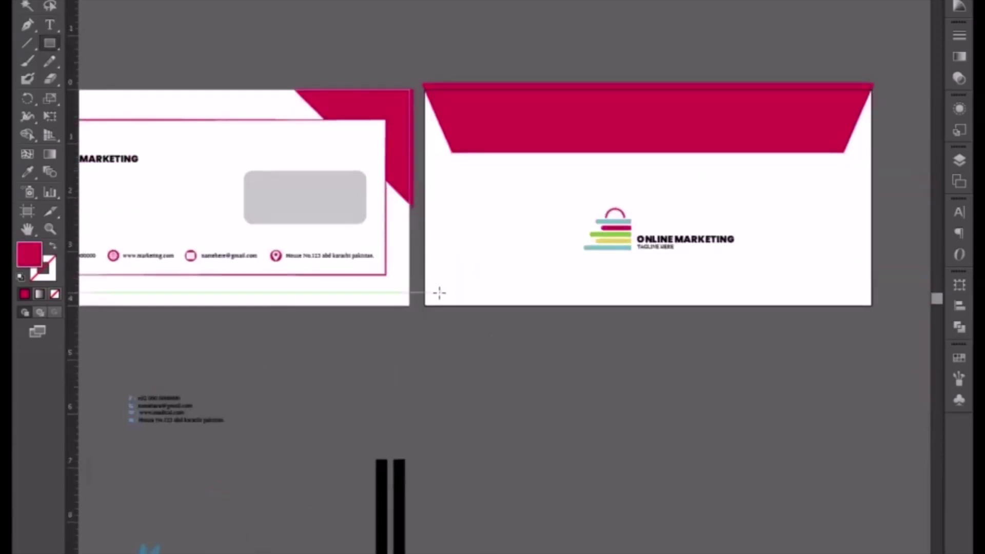
mouse_move(423, 297)
mouse_down()
mouse_move(616, 323)
mouse_move(874, 308)
mouse_up()
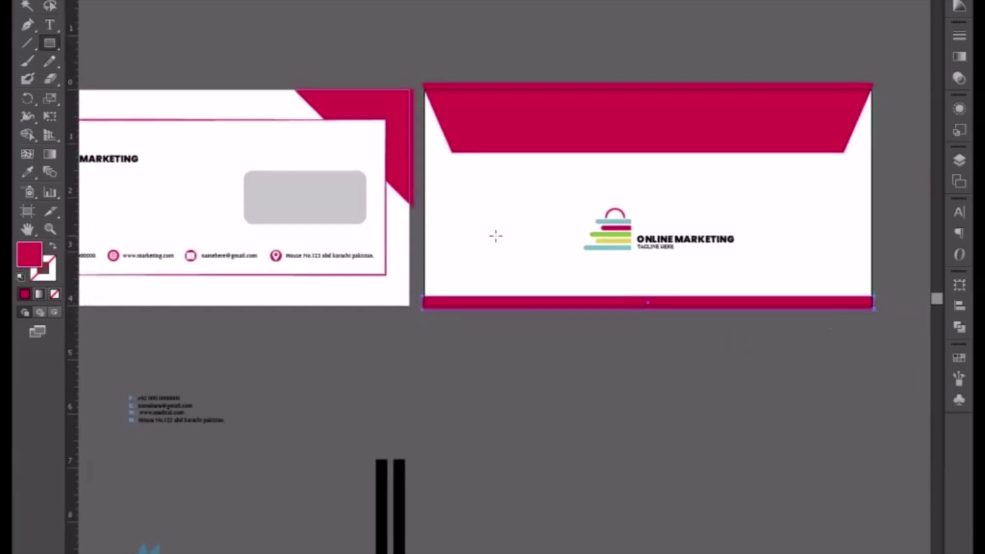
key(v)
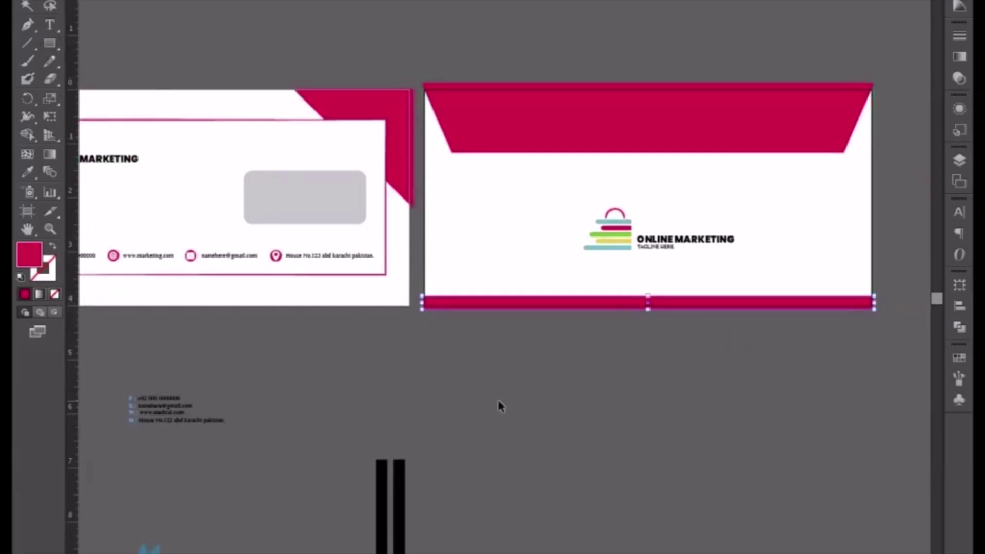
click(500, 406)
Step: Delete the leftover EDUCATION envelope group below the artboards
key(ctrl+minus)
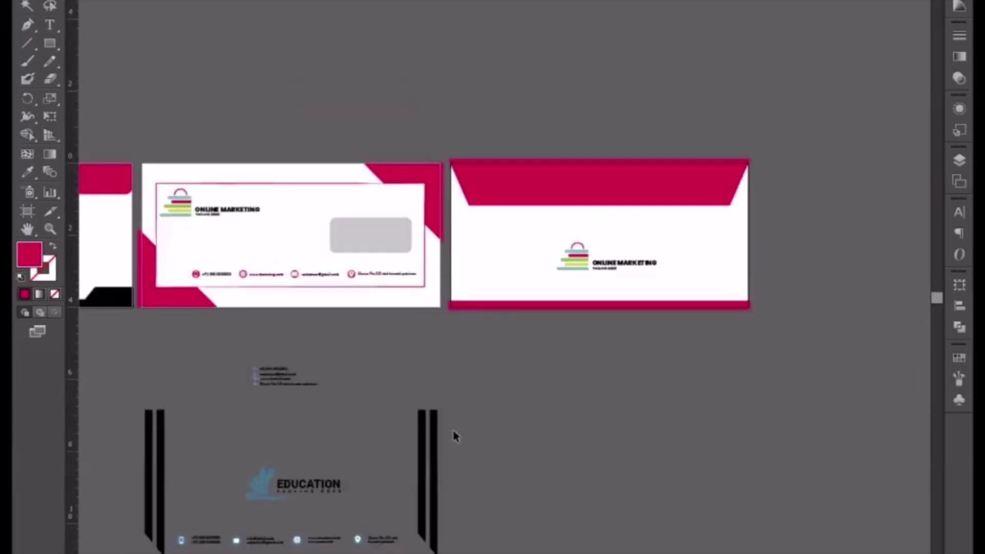
key(ctrl+alt+0)
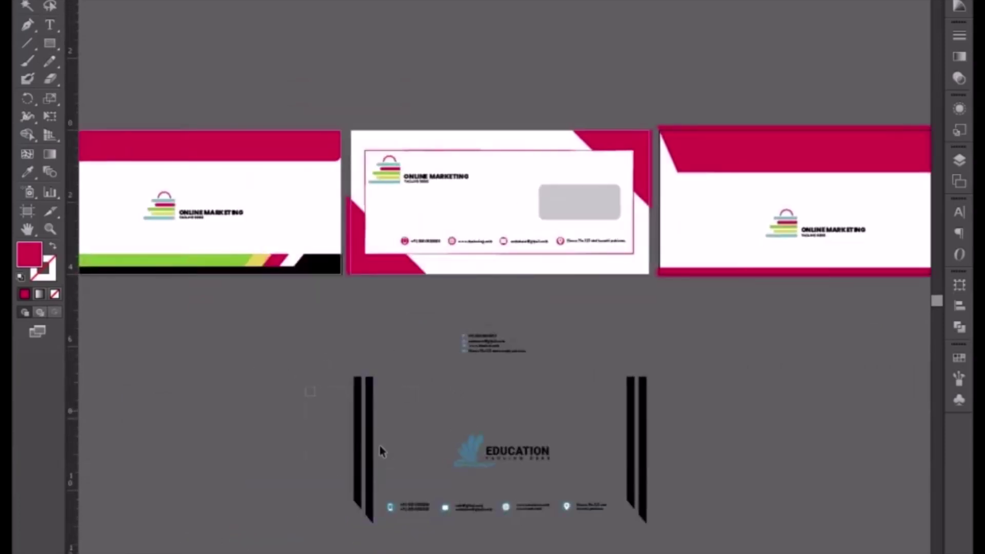
click(365, 451)
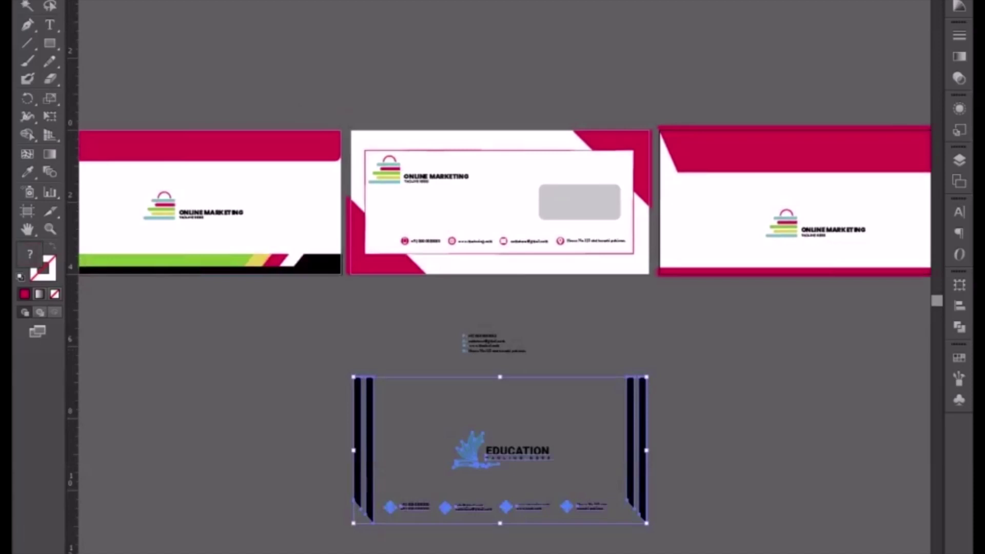
key(Delete)
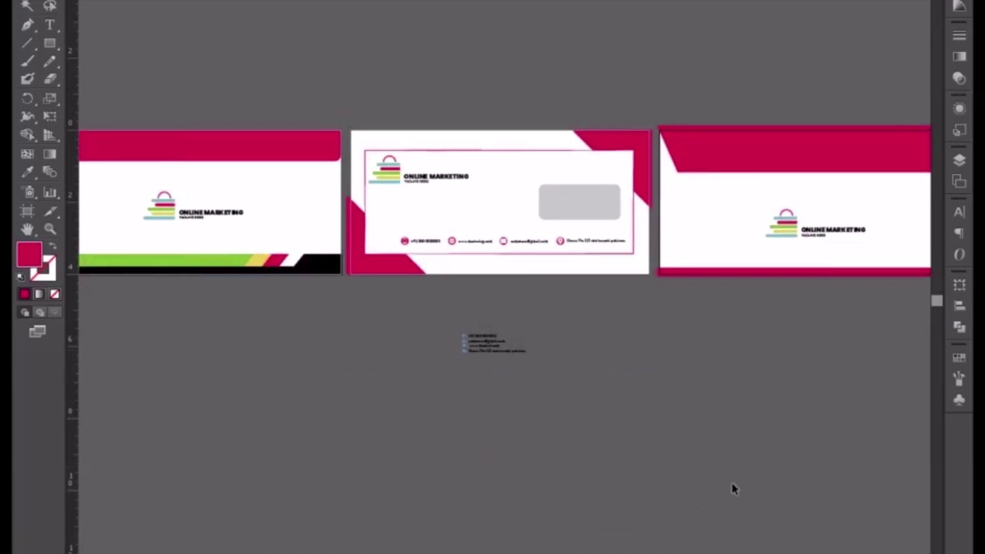
Step: Add two new blank artboards, Artboards 10 and 11, from the Artboards panel
scroll(451, 484, right, 3)
scroll(638, 418, right, 5)
scroll(637, 418, right, 1)
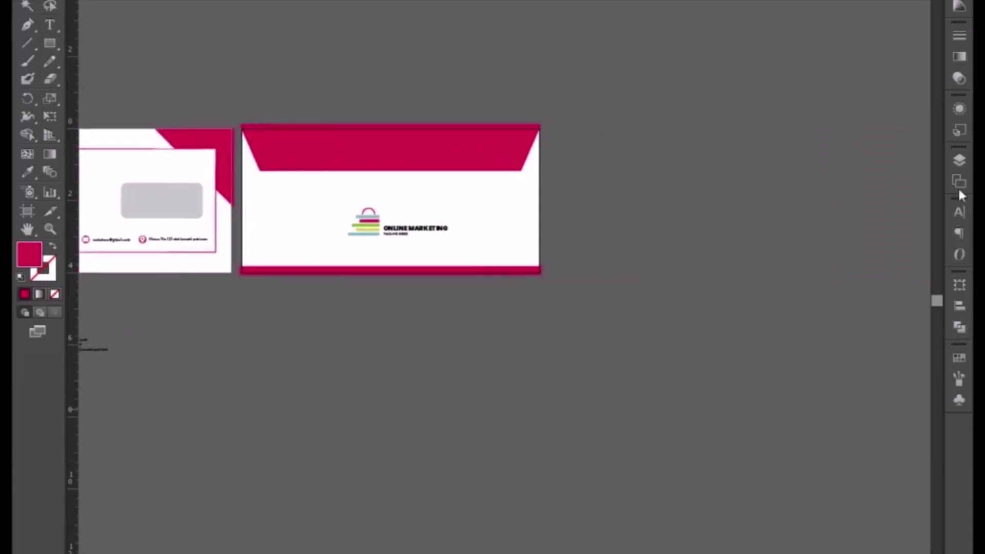
click(958, 181)
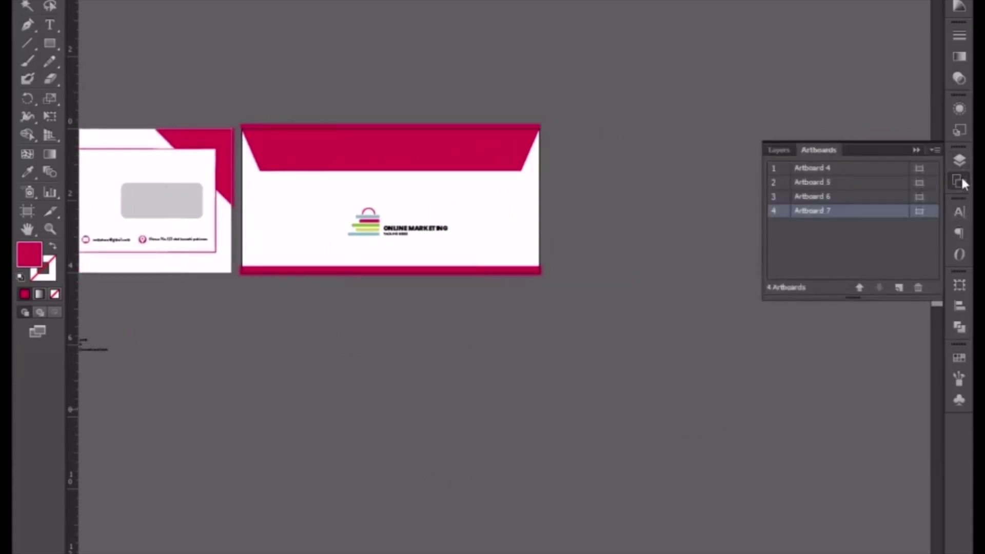
click(902, 289)
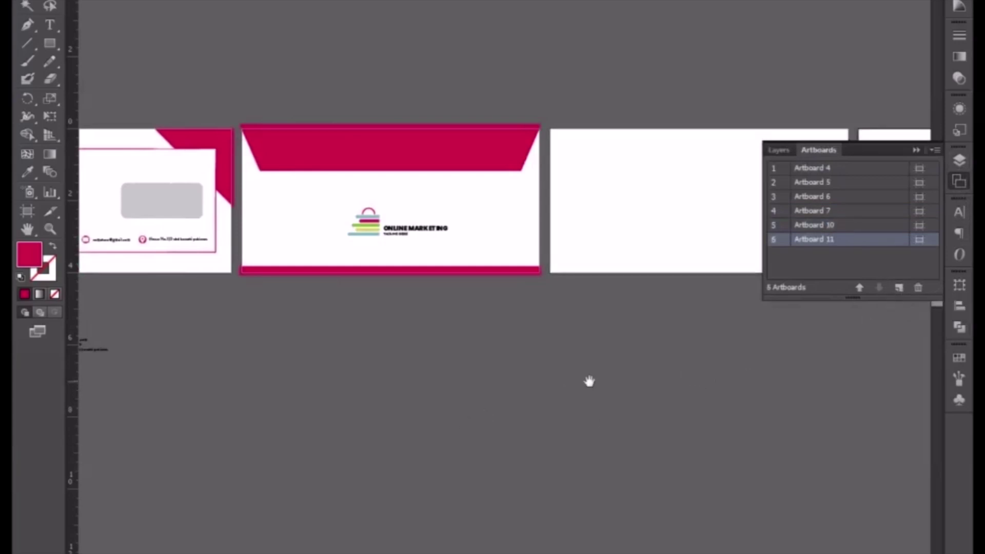
scroll(744, 304, right, 2)
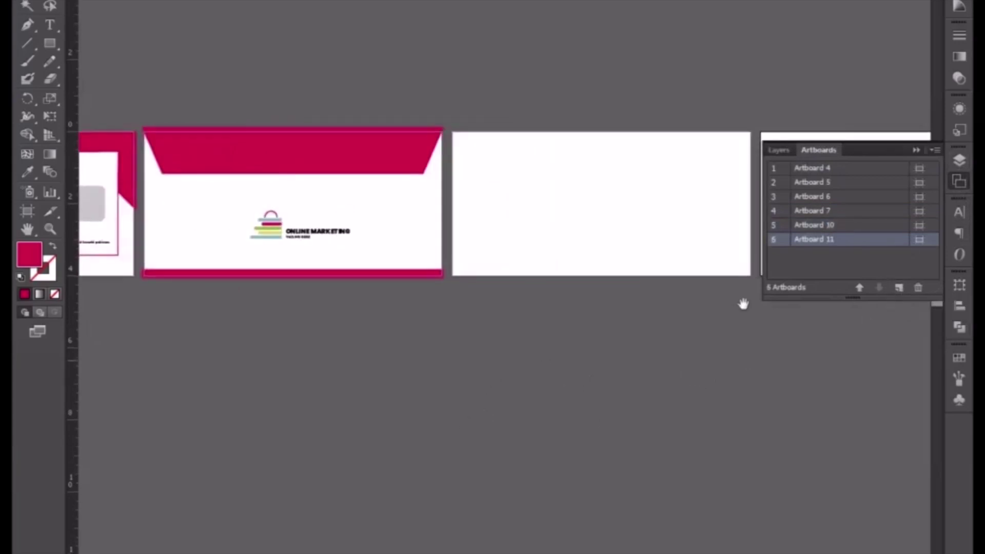
click(915, 150)
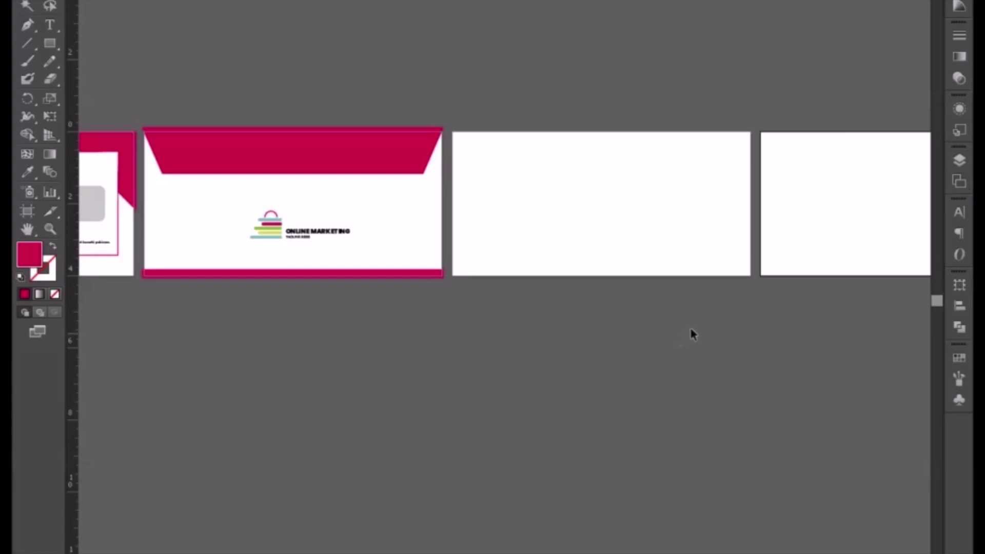
Step: Pan to show the envelope back beside the two blank artboards, ready for the Pen tool
drag(691, 332, 561, 361)
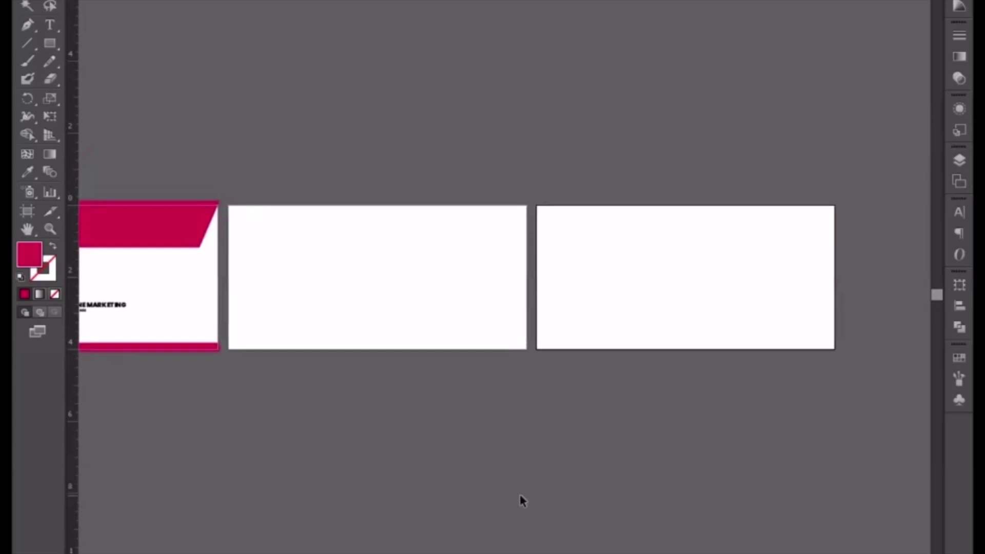
mouse_move(301, 485)
mouse_down()
mouse_move(473, 479)
mouse_move(426, 475)
mouse_up()
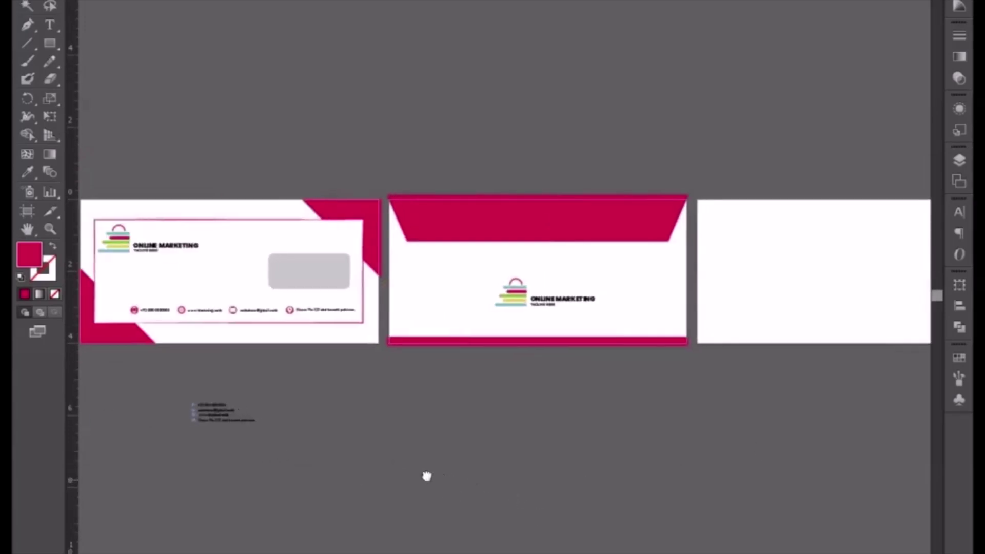
mouse_move(669, 469)
mouse_down()
mouse_move(508, 484)
mouse_move(491, 495)
mouse_up()
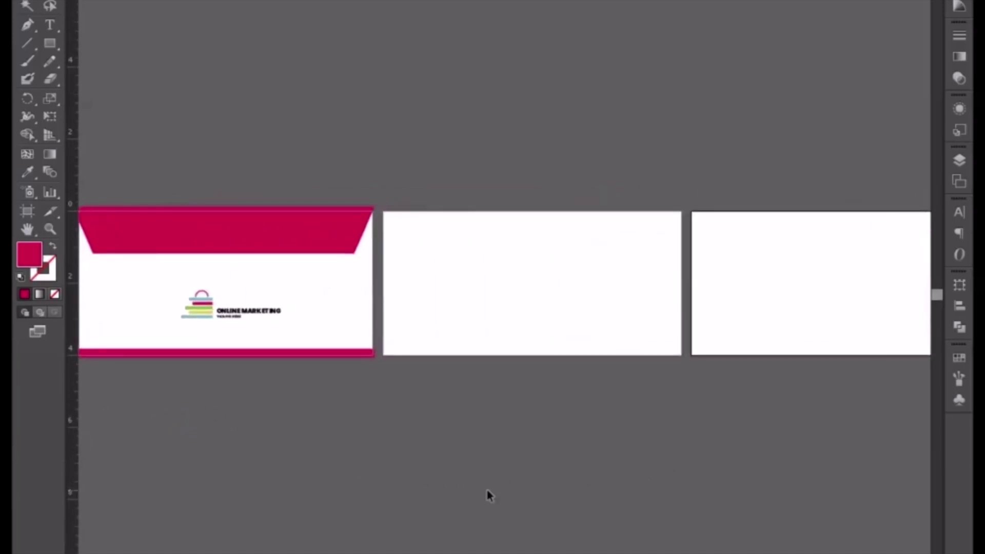
key(p)
click(28, 26)
Step: Draw a two-anchor Pen curve across the blank artboard's lower right, stroked with no fill
key(ctrl+plus)
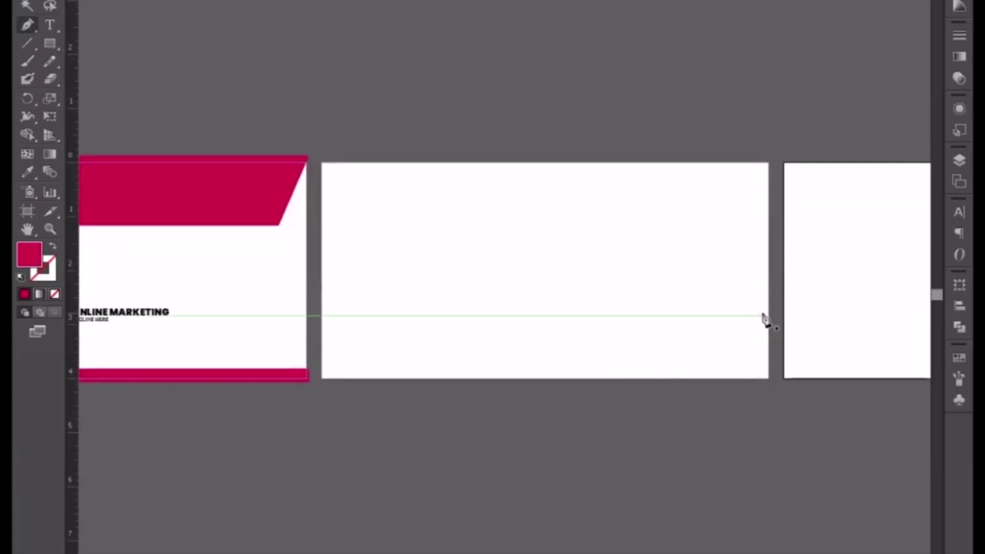
click(765, 311)
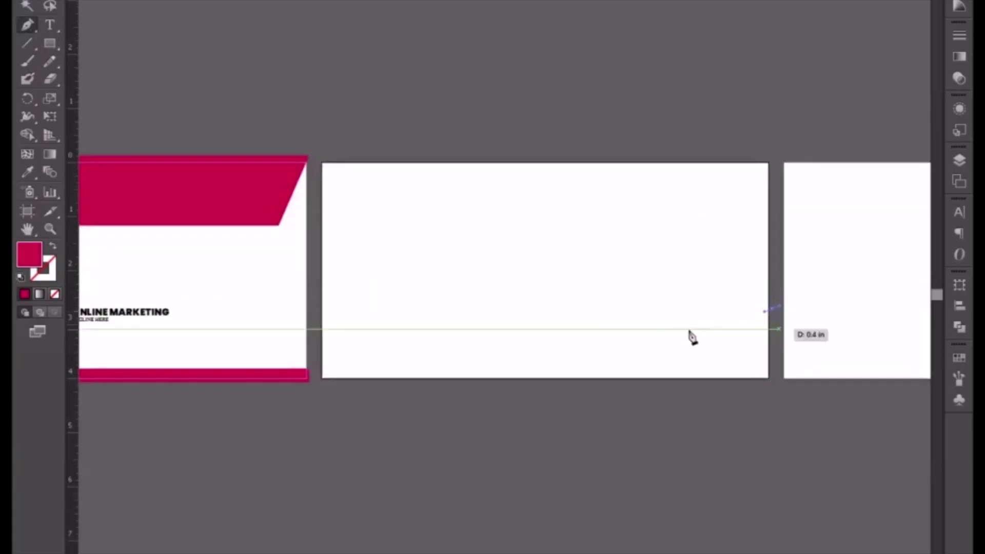
drag(588, 308, 475, 270)
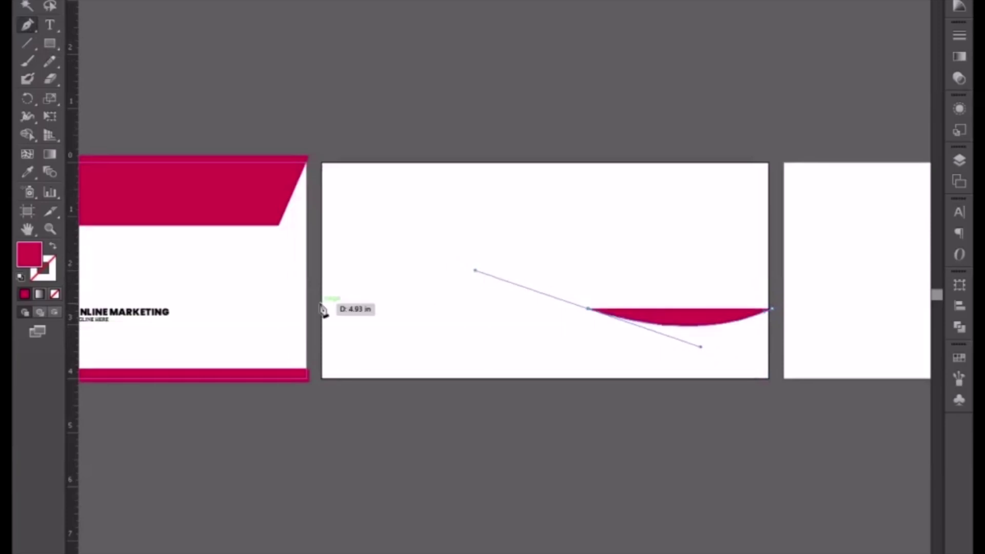
click(53, 248)
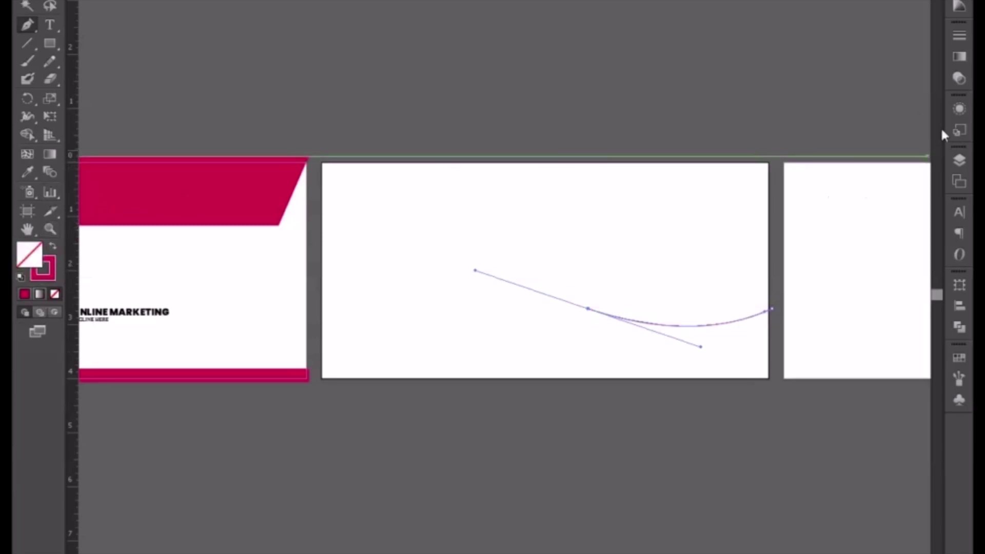
Step: Give the curve a 24 pt stroke weight and the tapering Width Profile 4
click(955, 34)
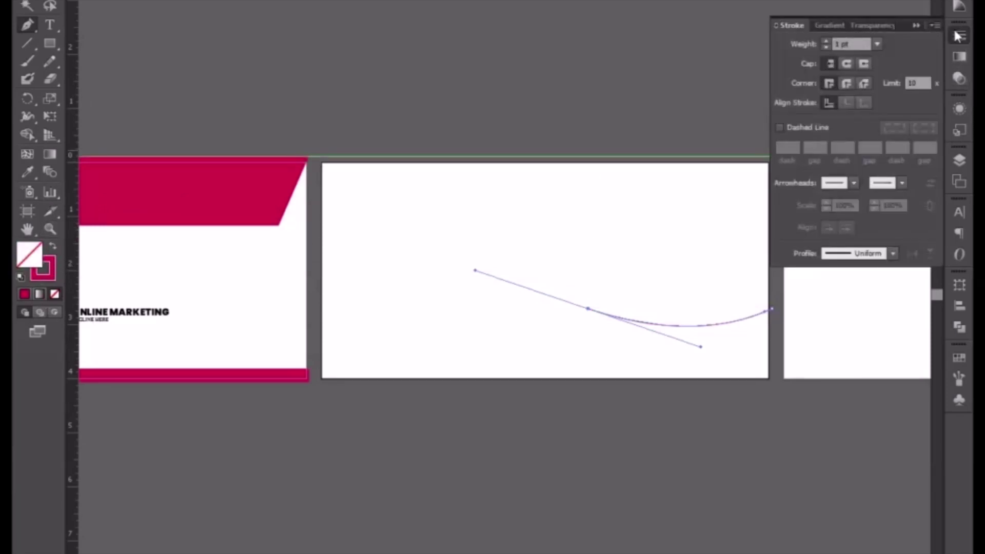
click(848, 45)
key(Up)
key(Up)
key(Up)
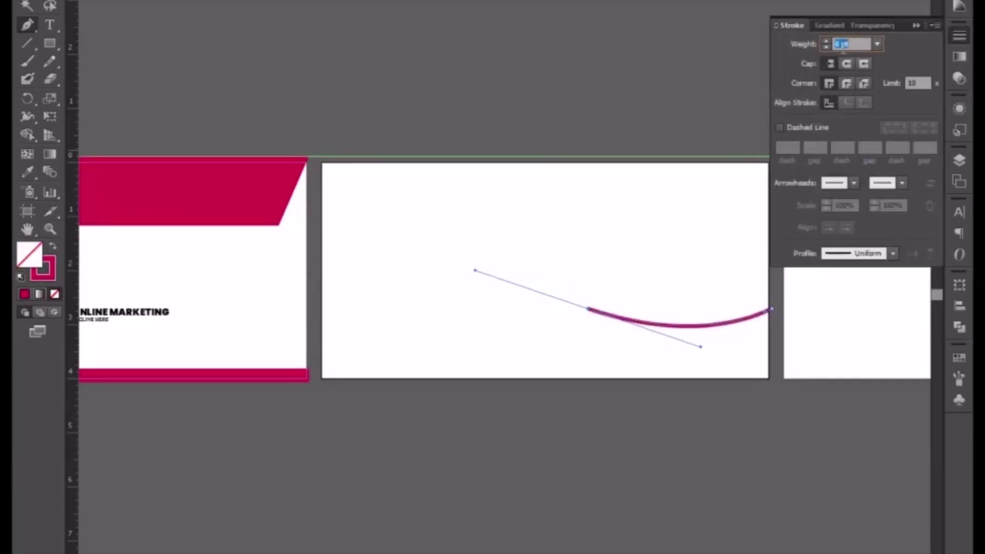
key(Up)
key(Up)
key(Up)
key(Up)
key(Up)
key(Up)
key(Up)
key(Up)
key(Up)
key(Up)
key(Up)
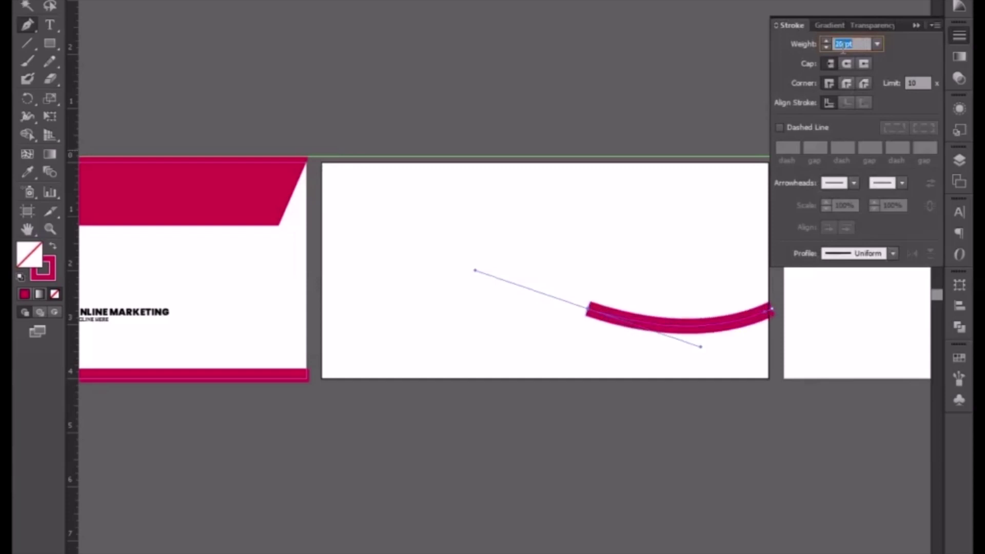
click(933, 26)
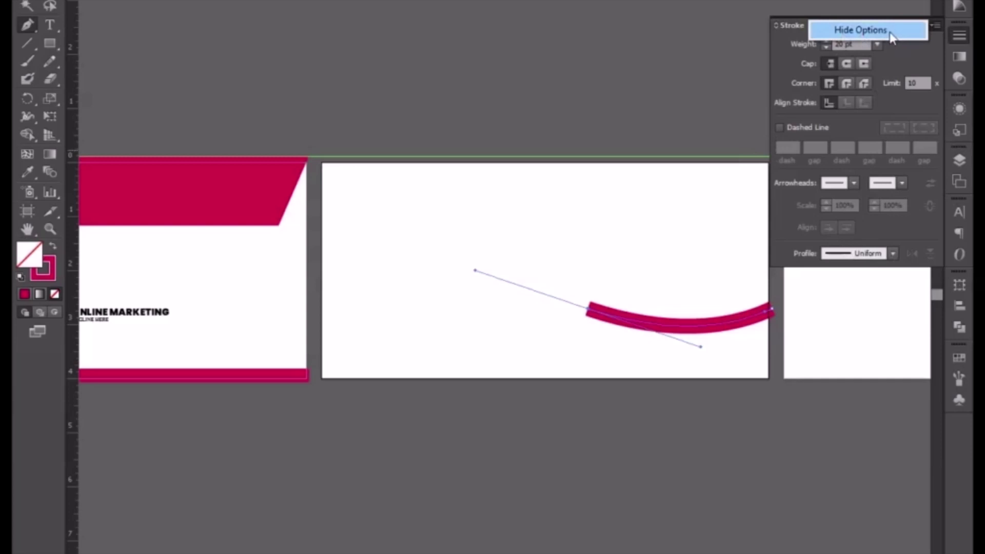
click(899, 58)
click(894, 253)
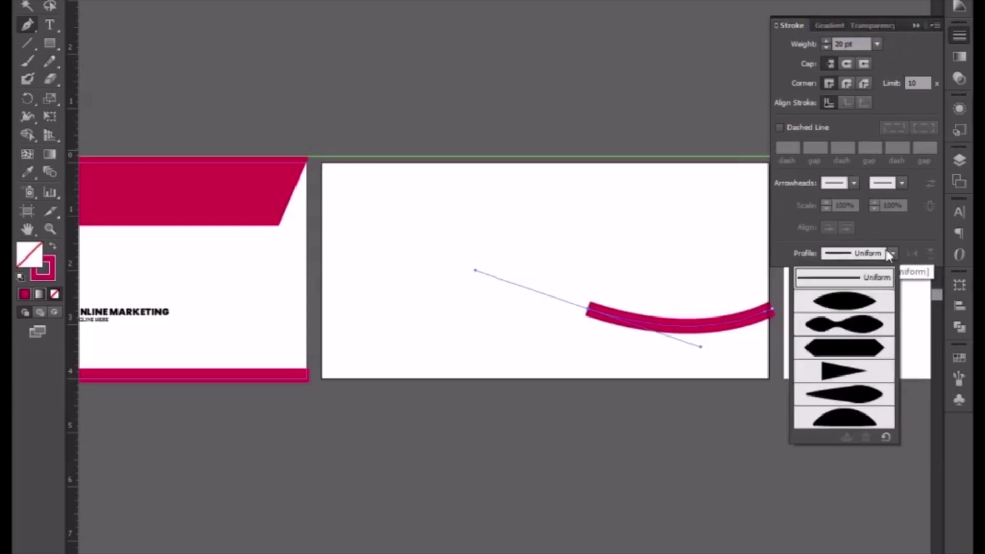
click(840, 375)
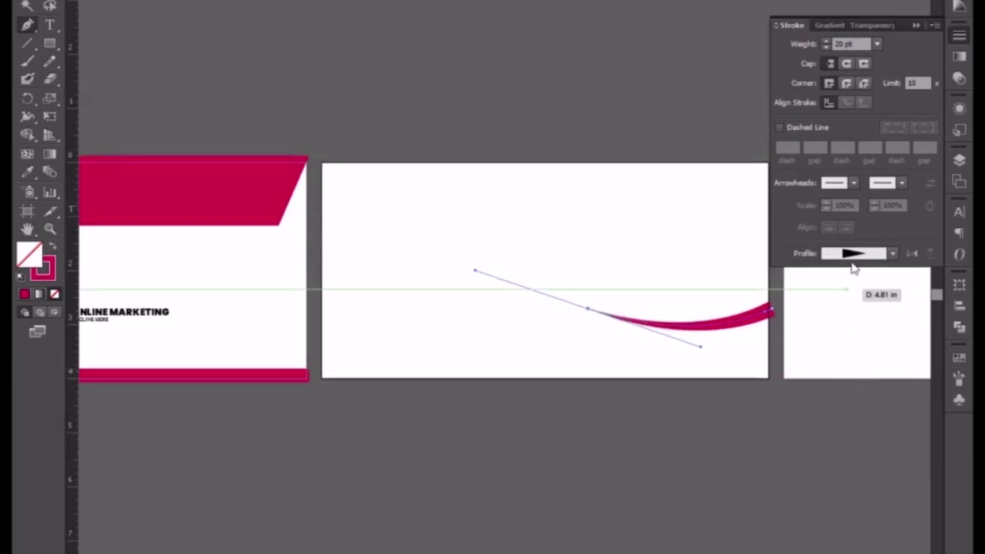
double_click(840, 43)
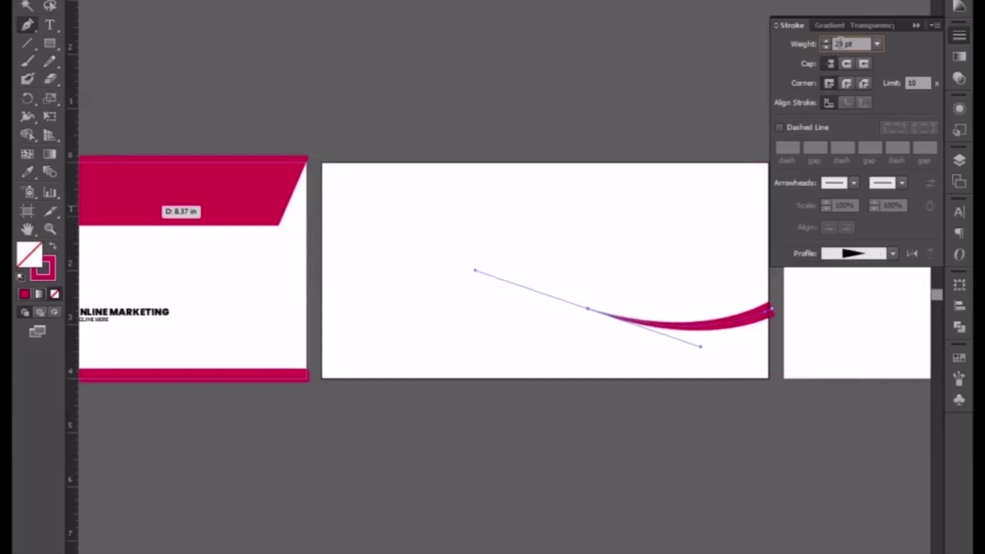
key(Up)
key(Up)
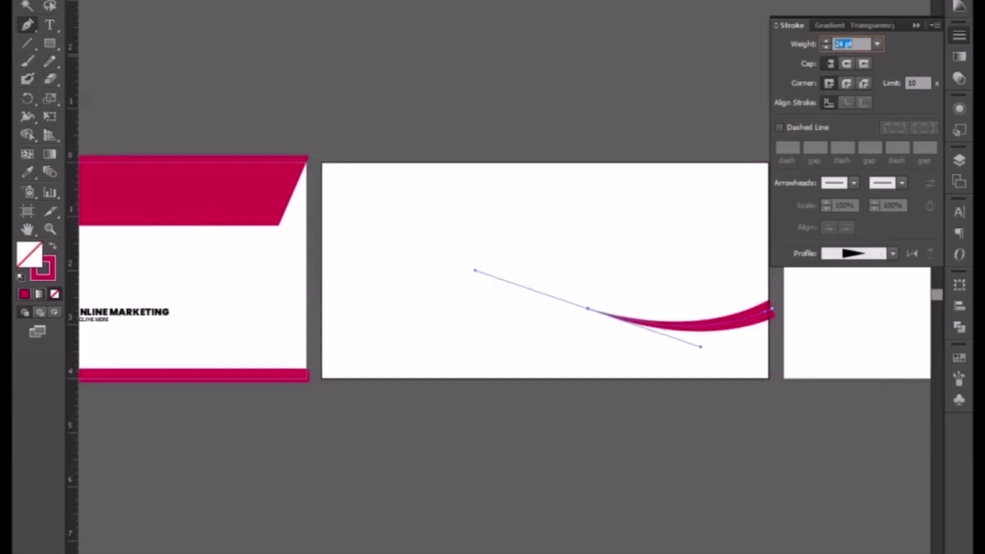
key(Return)
key(v)
Step: Reshape the swoosh by moving its end anchors outward and deepening its bend
click(653, 136)
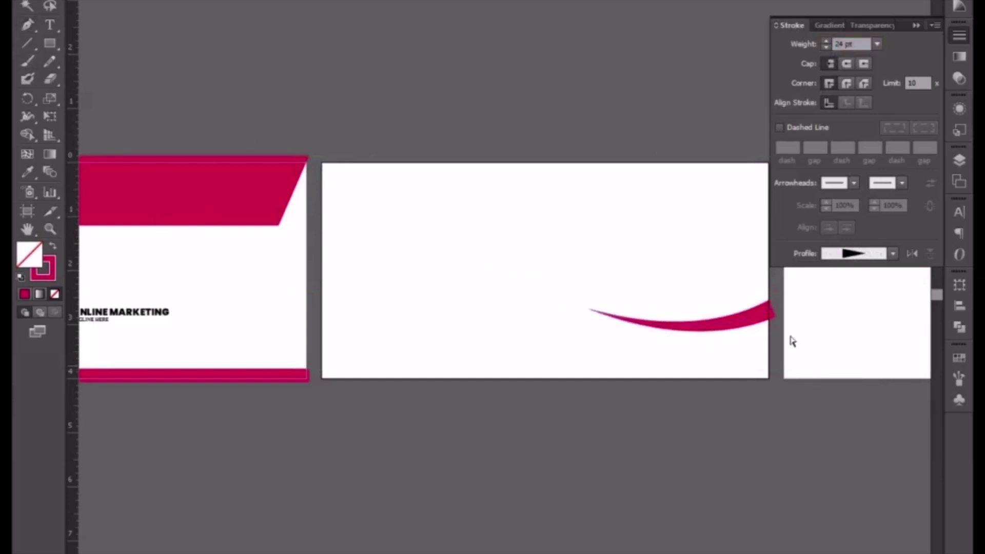
click(773, 312)
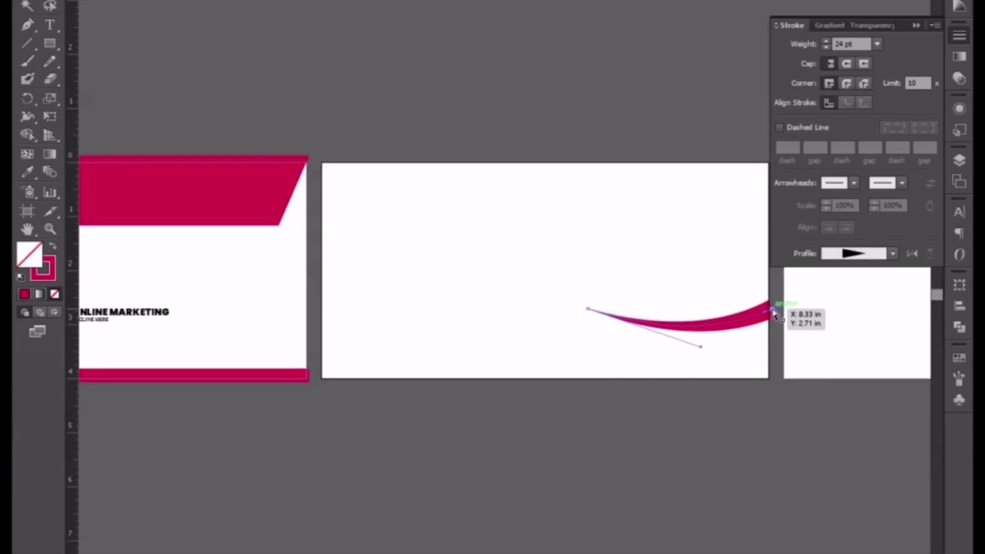
drag(774, 311, 781, 308)
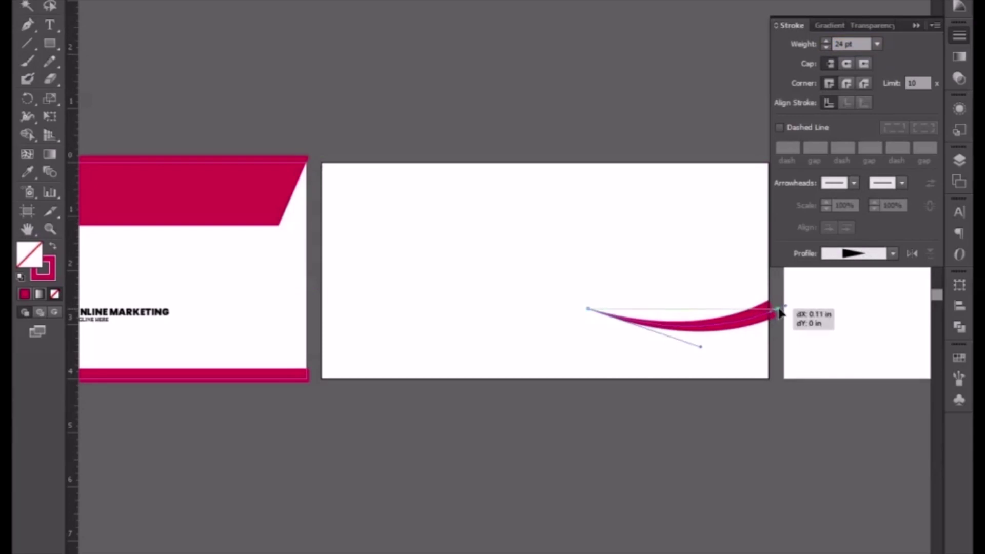
drag(589, 311, 542, 296)
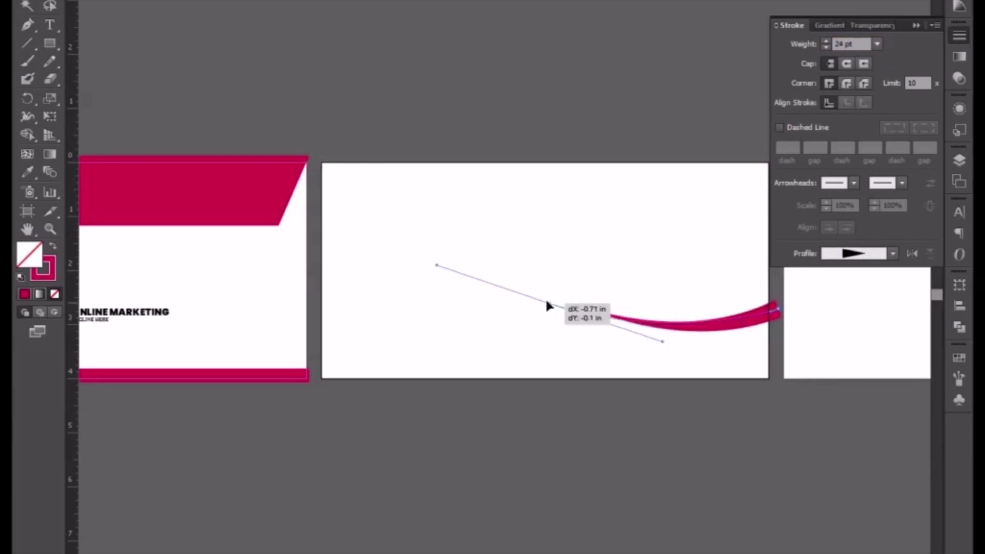
drag(654, 333, 668, 348)
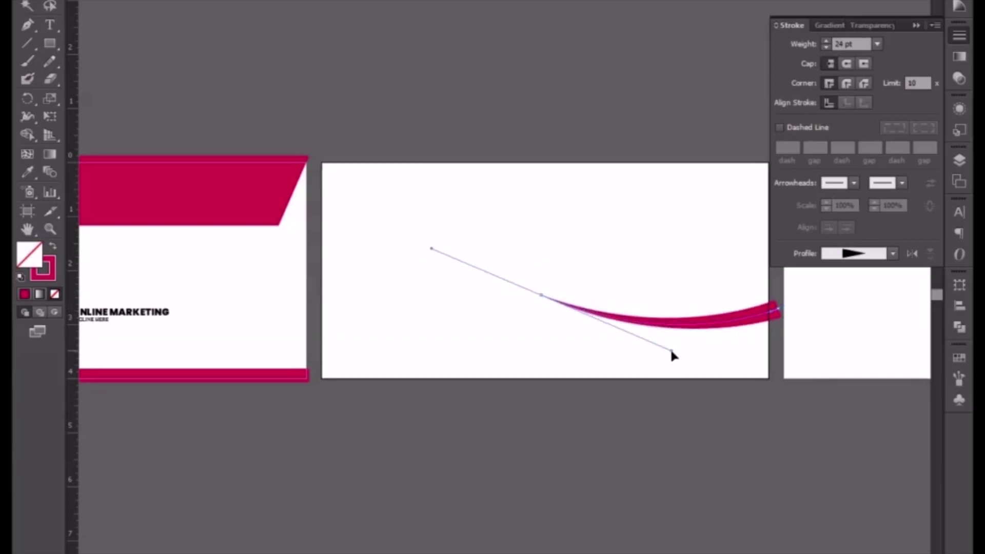
click(713, 455)
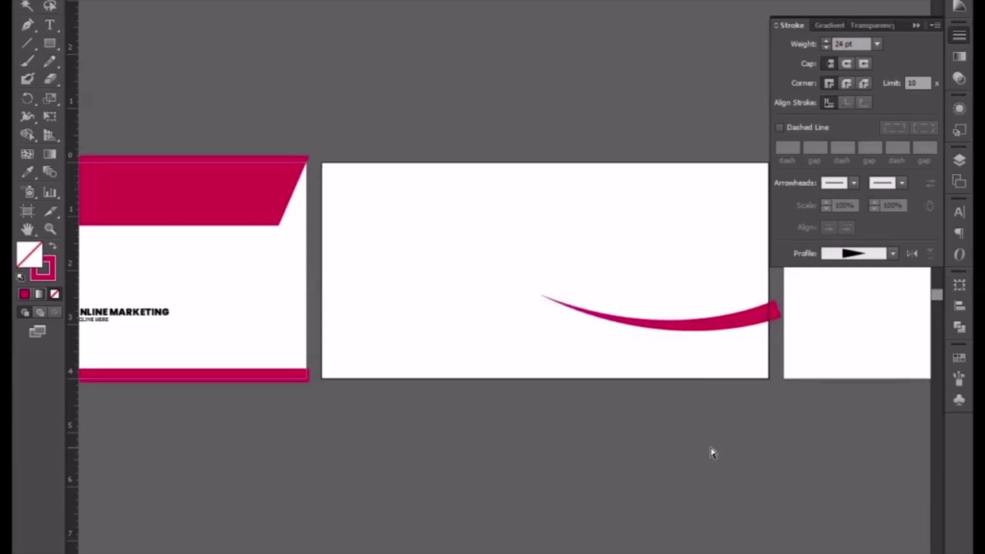
click(28, 26)
Step: Draw a 1 pt wavy path across the middle envelope, curving up on the left and dipping right
drag(775, 340, 746, 368)
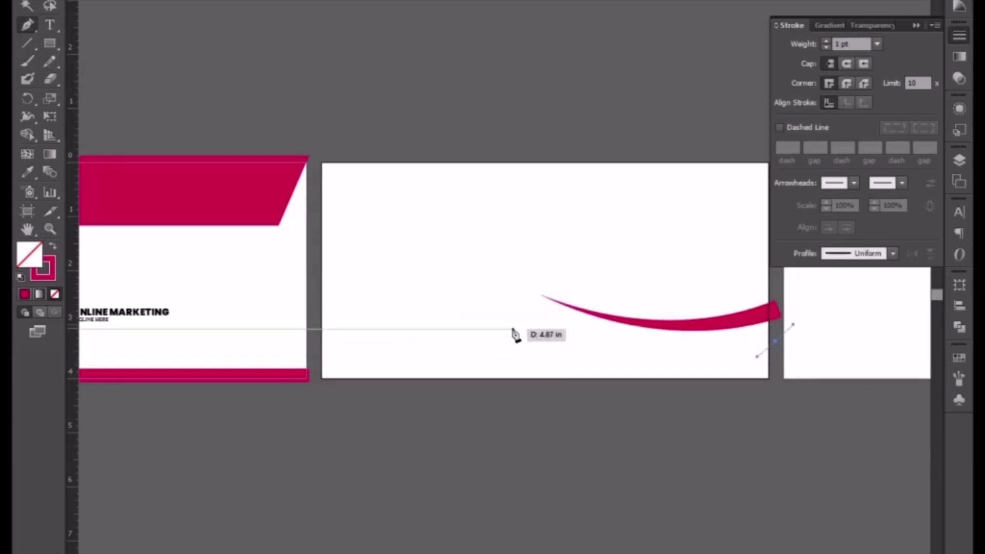
mouse_move(308, 352)
mouse_down()
mouse_move(227, 468)
mouse_move(236, 465)
mouse_up()
click(774, 340)
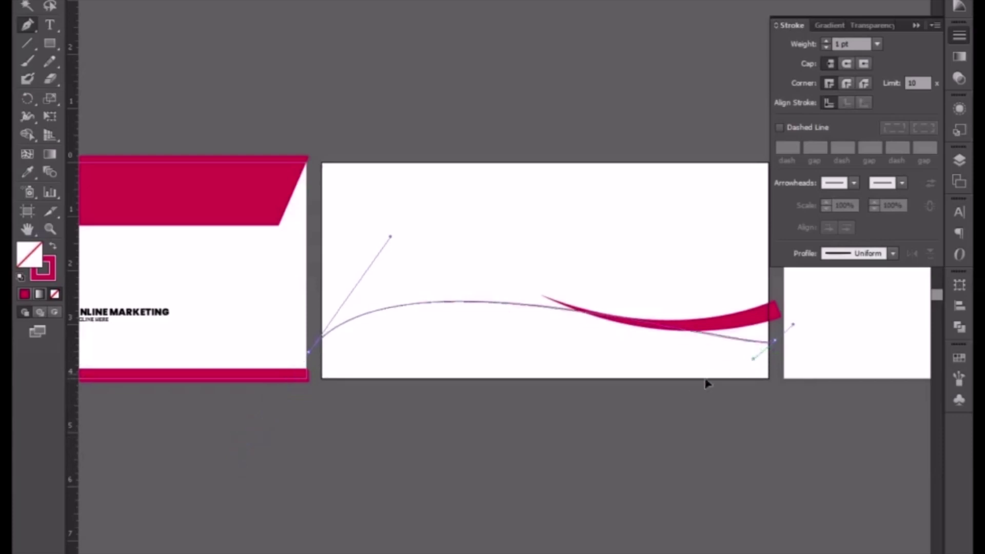
mouse_move(707, 384)
mouse_down()
mouse_move(561, 394)
mouse_move(596, 380)
mouse_up()
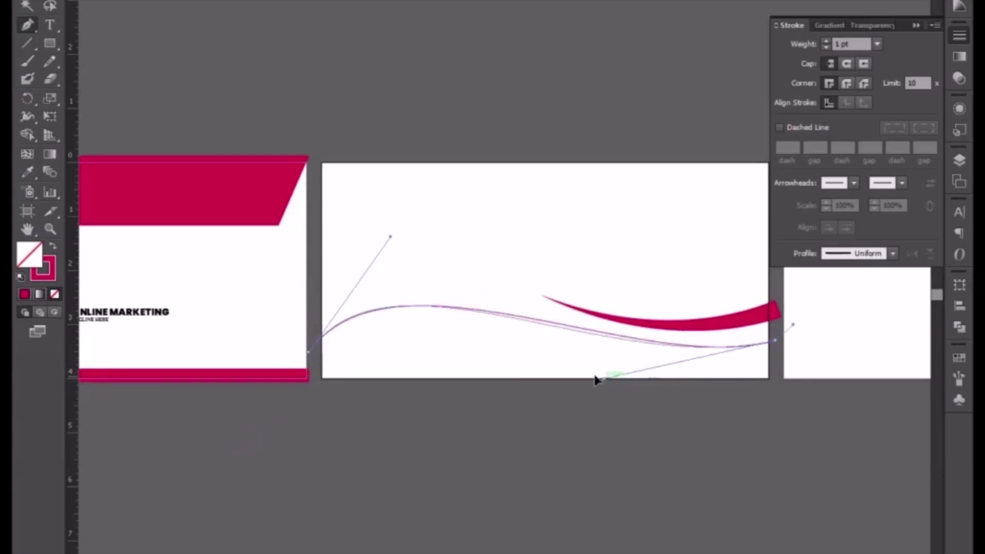
drag(595, 380, 635, 391)
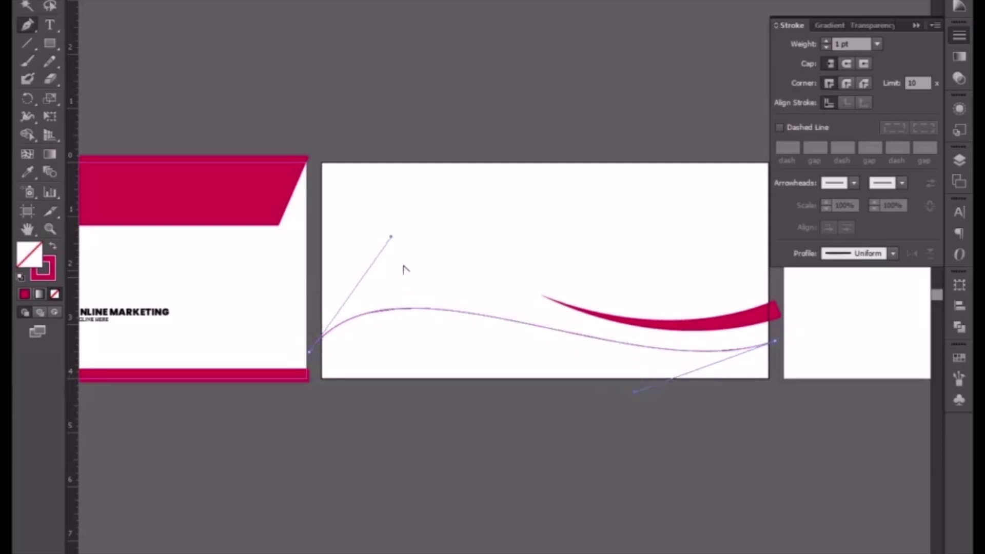
drag(391, 237, 420, 222)
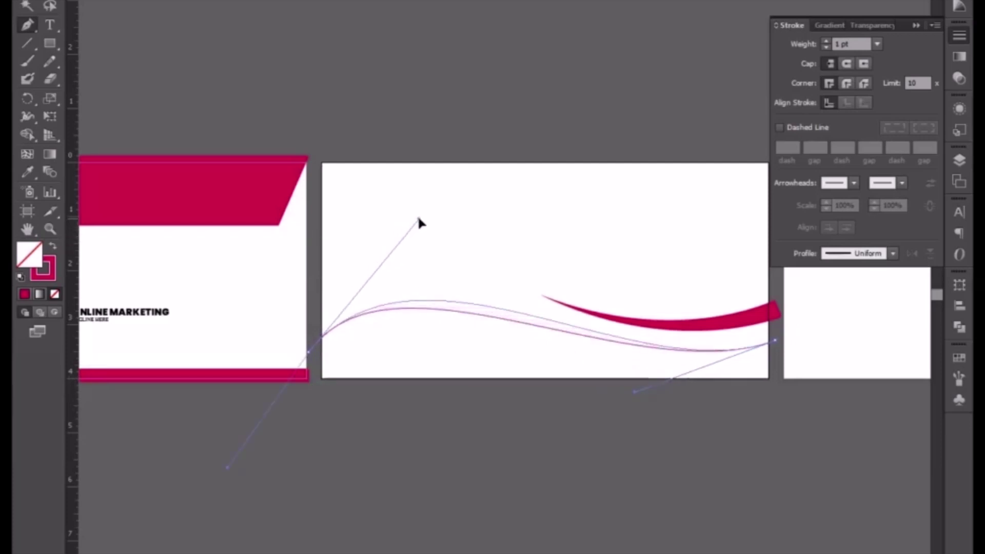
mouse_move(635, 391)
mouse_down()
mouse_move(639, 403)
mouse_move(646, 395)
mouse_up()
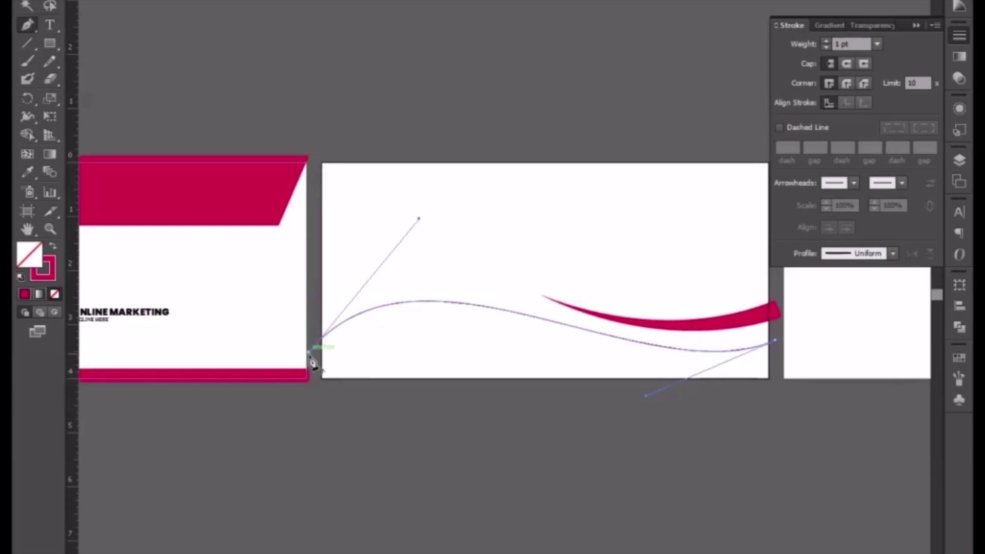
Step: Close the wavy line through the bottom corners into a crimson-filled wave shape
click(309, 391)
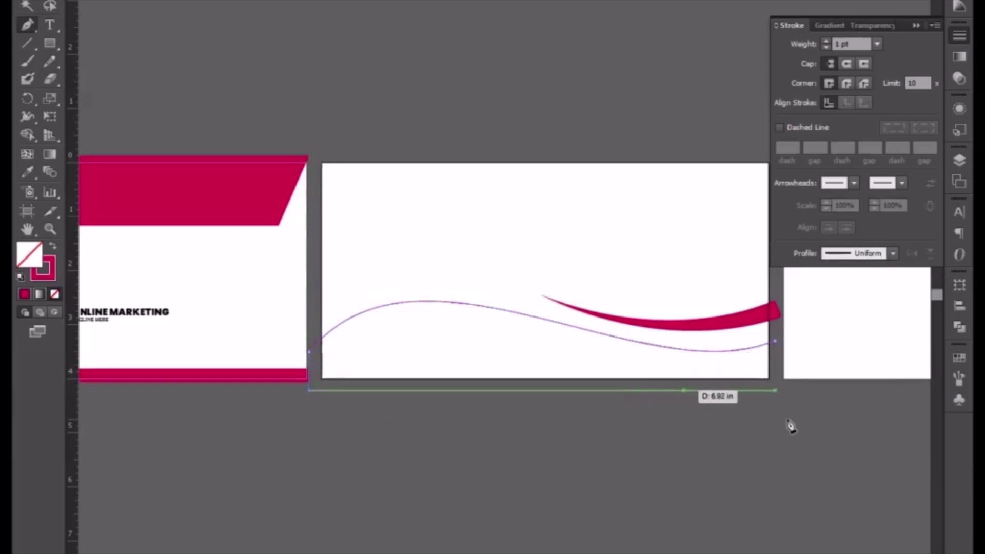
click(776, 391)
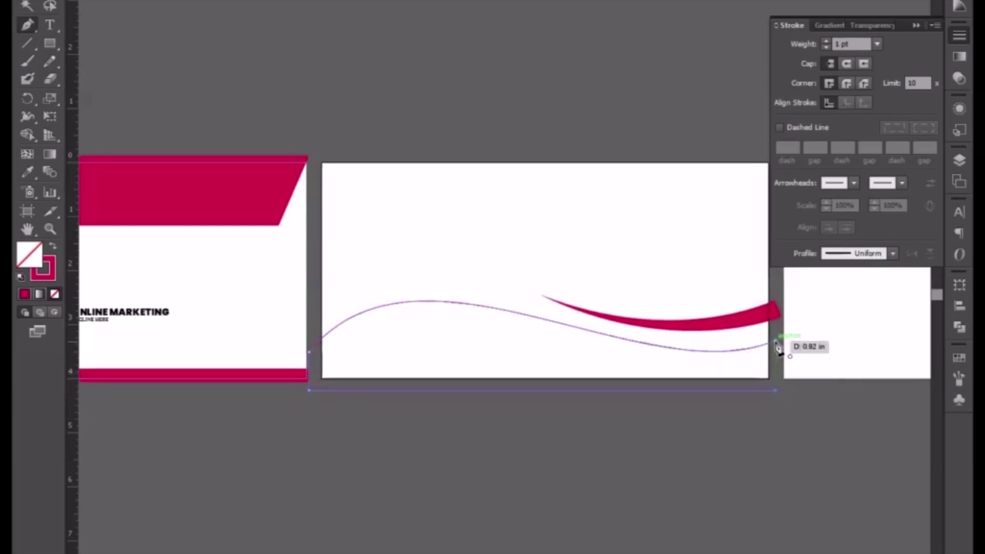
click(776, 343)
click(53, 247)
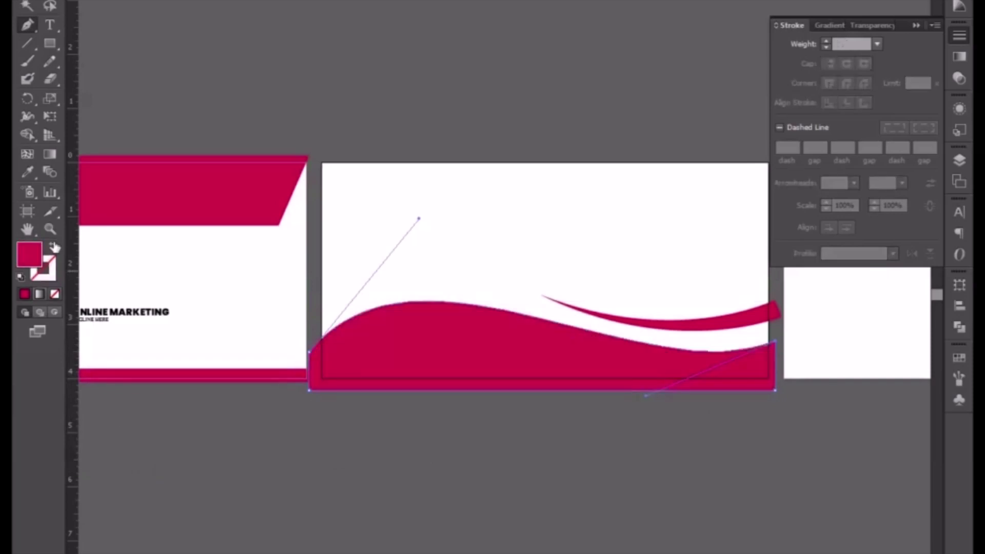
click(389, 484)
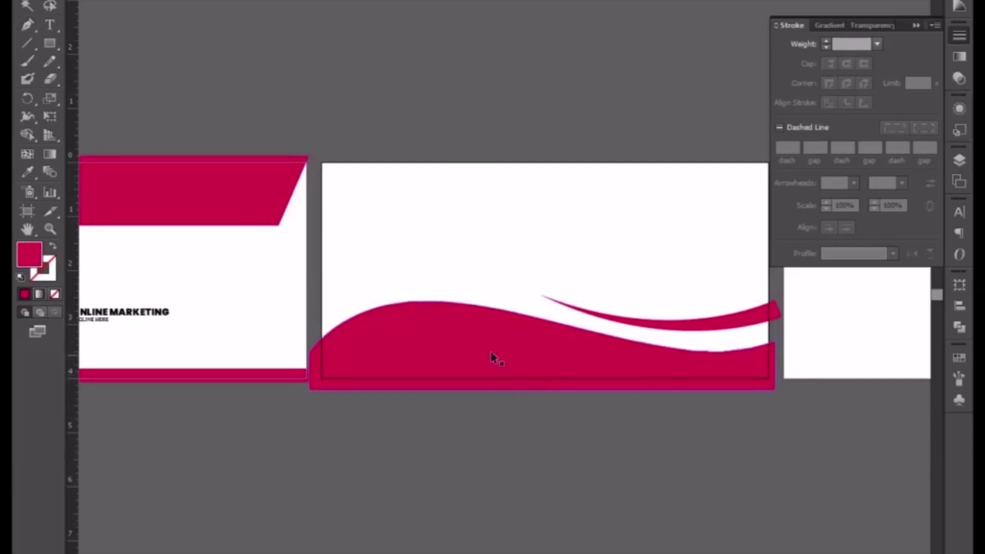
Step: Adjust the wave's left and right curve handles to smooth its shape
click(309, 353)
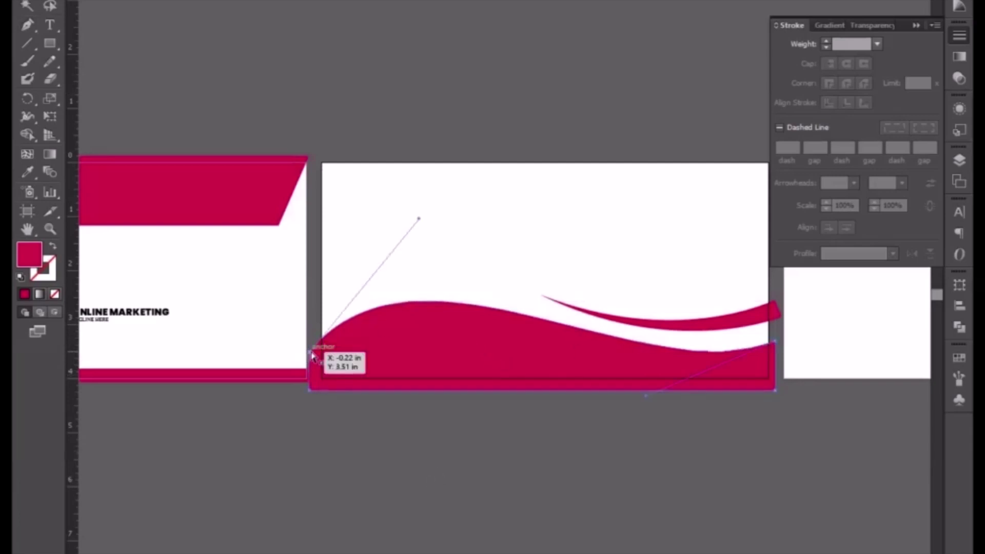
drag(424, 220, 432, 209)
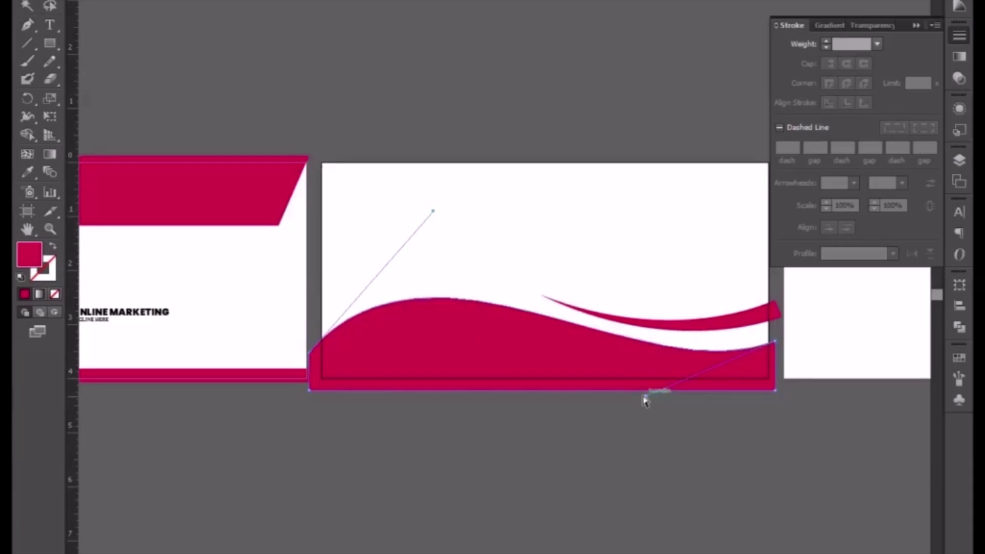
drag(647, 398, 578, 386)
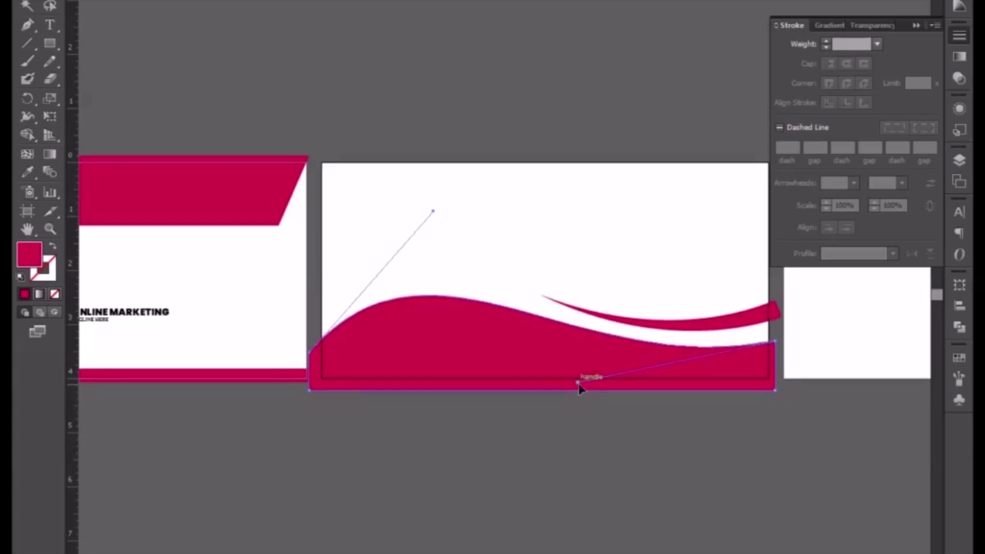
drag(579, 388, 588, 394)
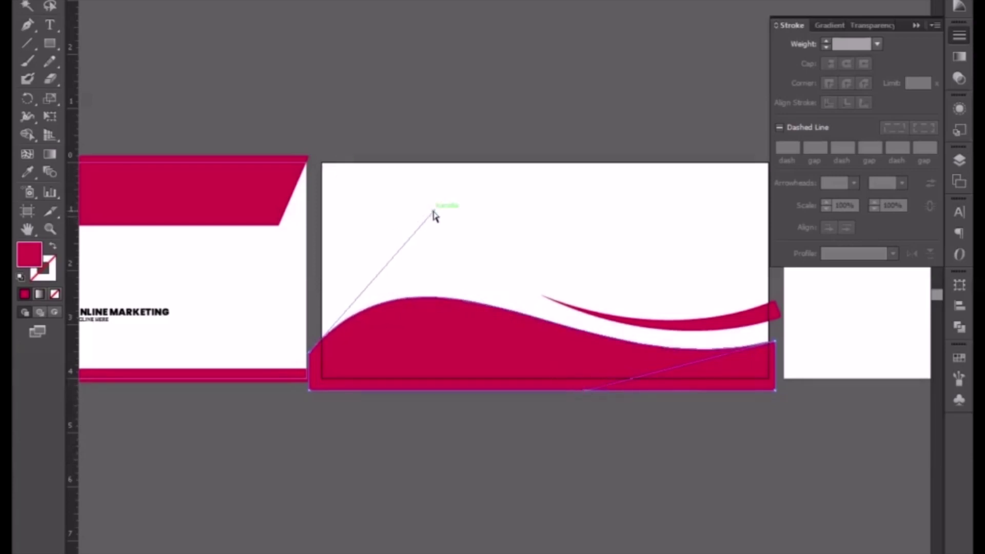
drag(432, 208, 430, 203)
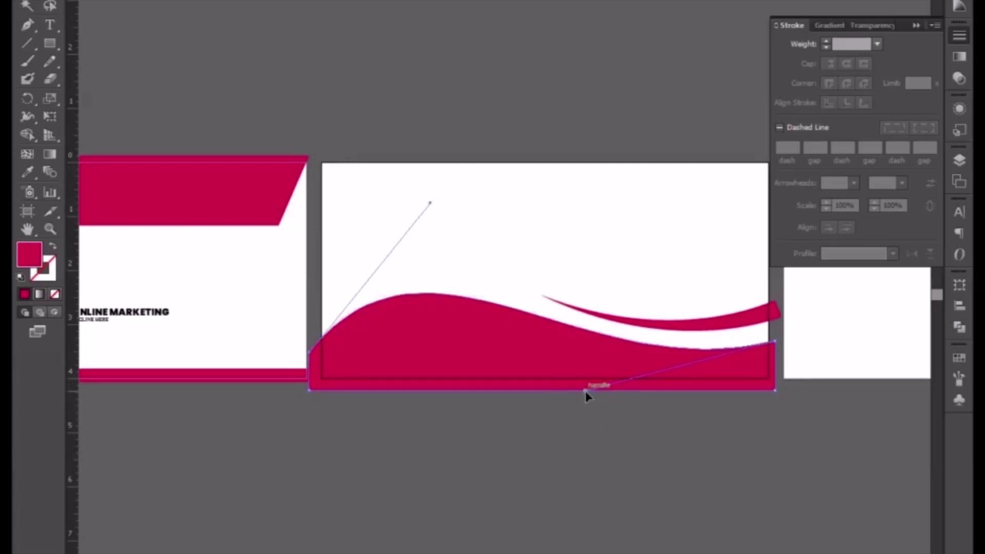
drag(585, 391, 593, 396)
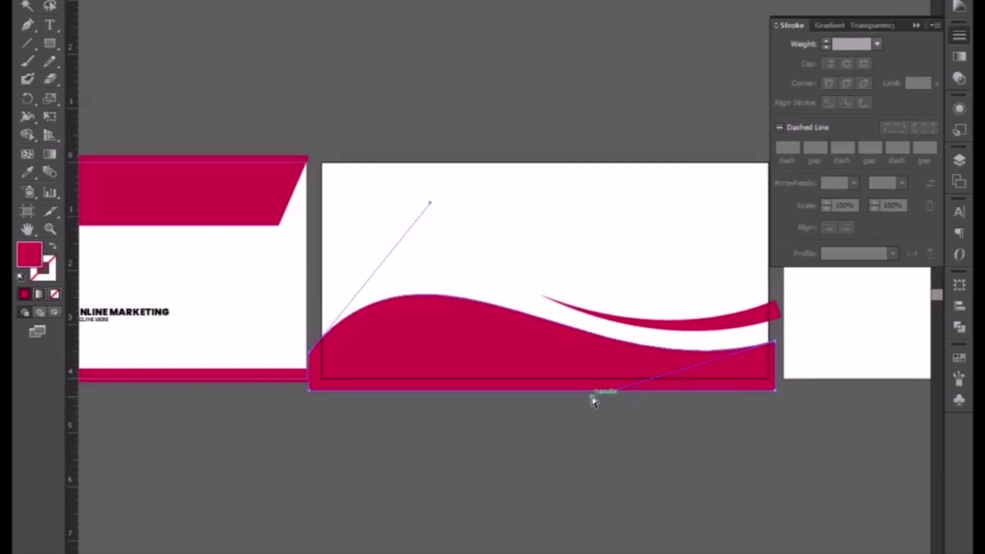
click(609, 519)
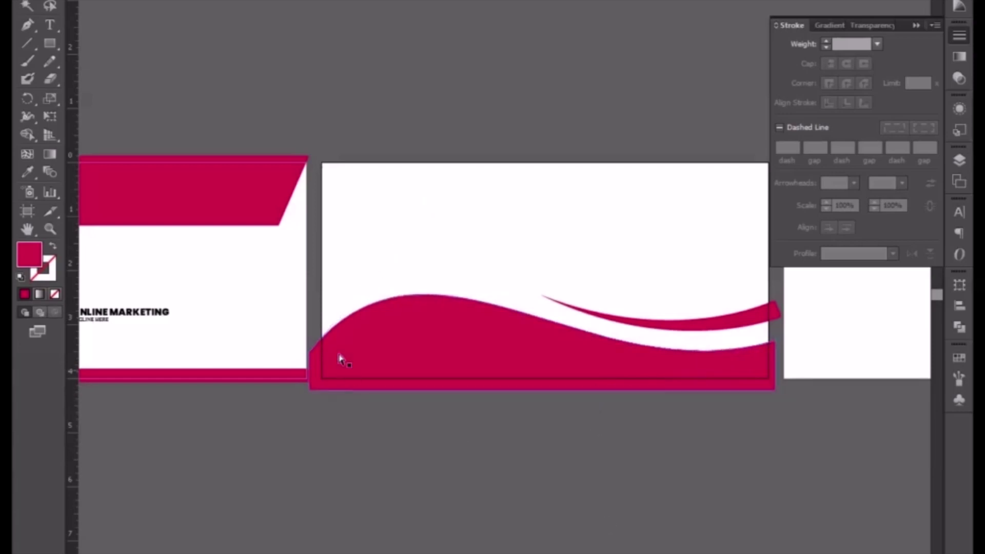
Step: Draw a thin crimson bar across the middle envelope's top edge and adjust its height
click(45, 44)
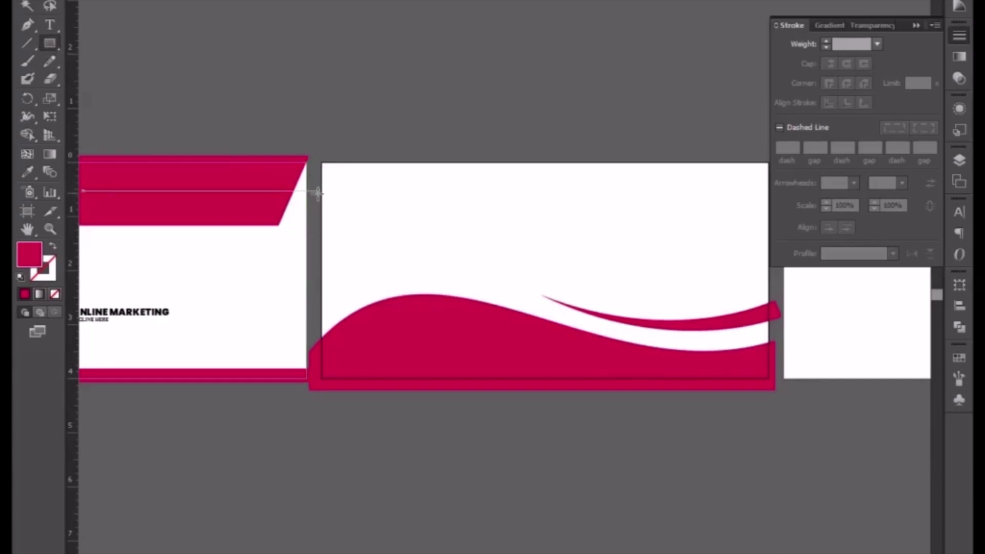
drag(321, 163, 769, 176)
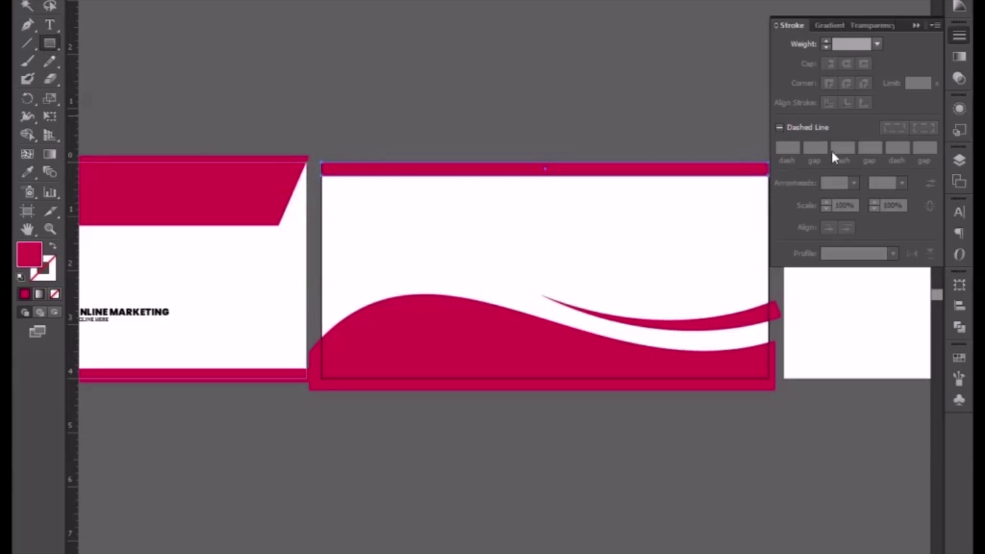
click(916, 25)
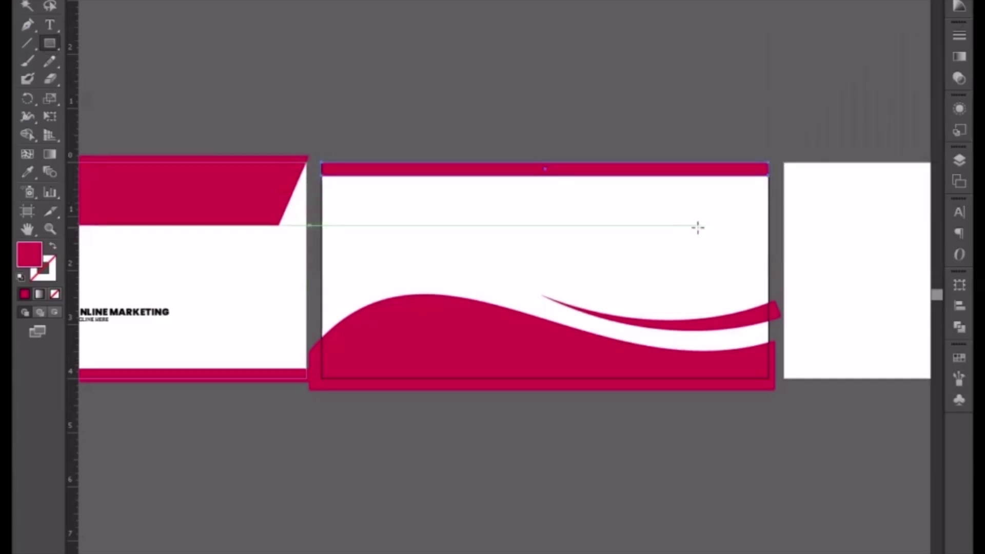
key(v)
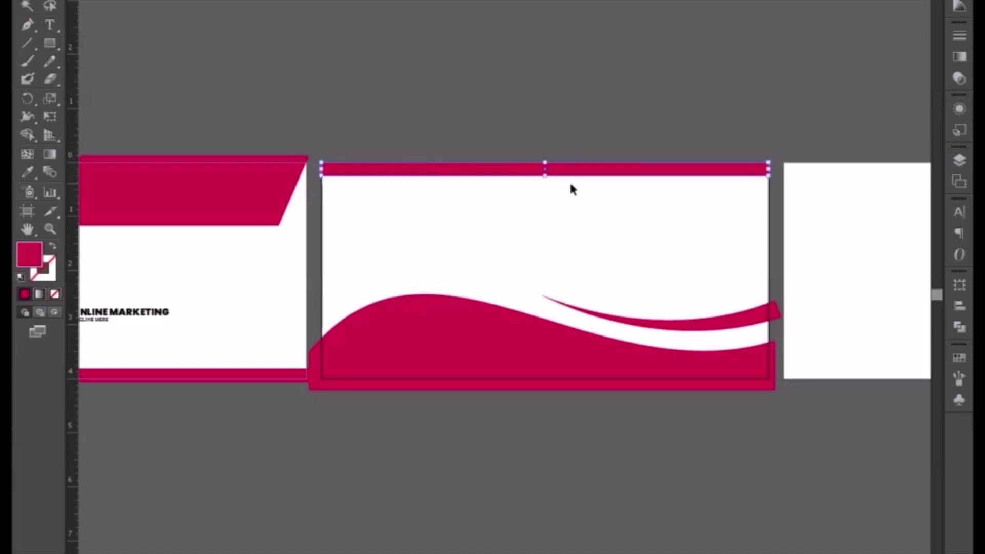
drag(570, 177, 545, 172)
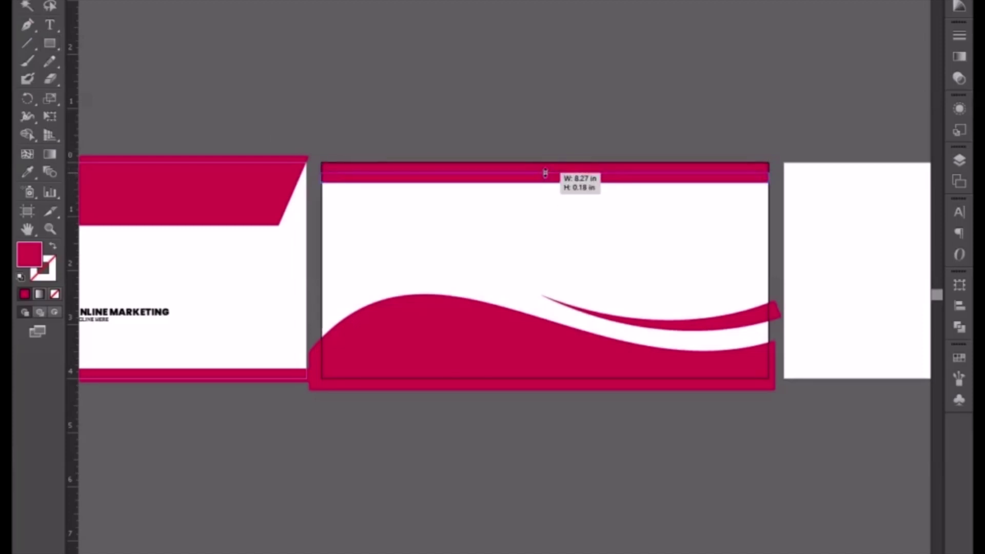
drag(545, 172, 545, 176)
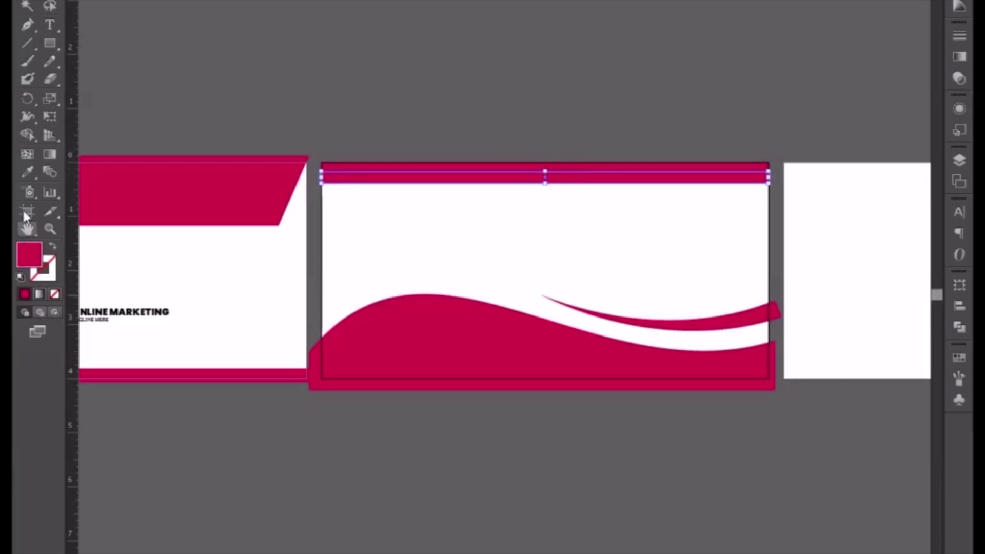
Step: Colour the stripe black, sampled from the text, and send it behind the crimson band
click(27, 172)
click(139, 304)
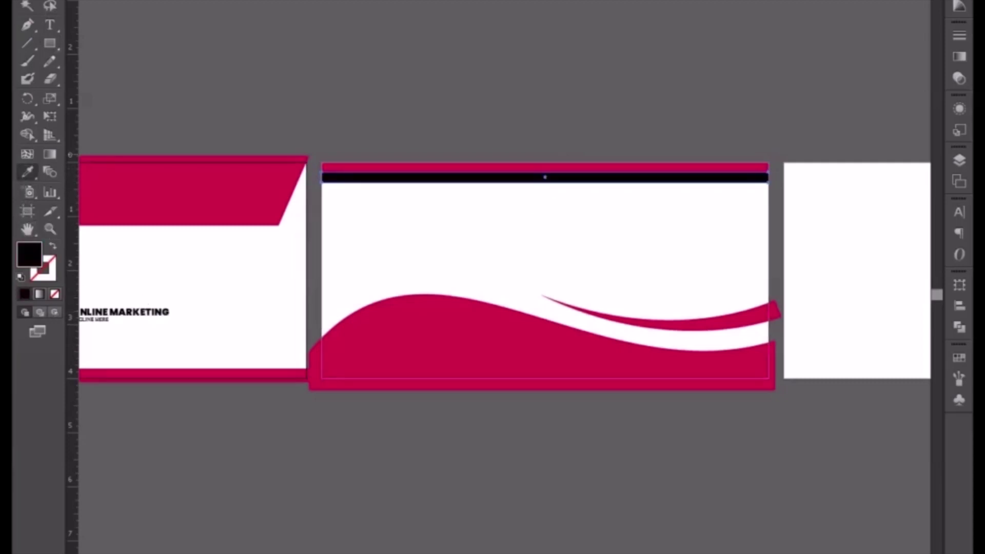
key(v)
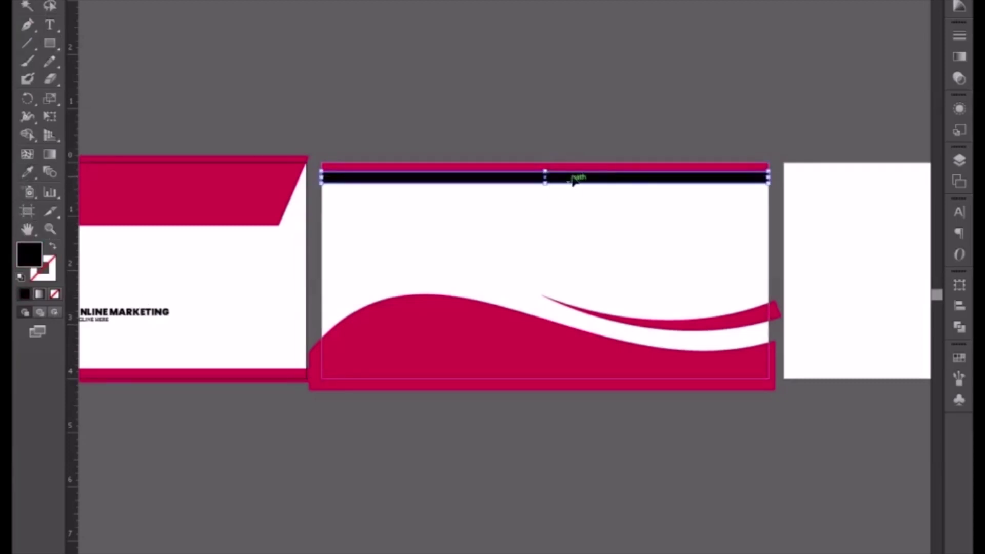
right_click(573, 182)
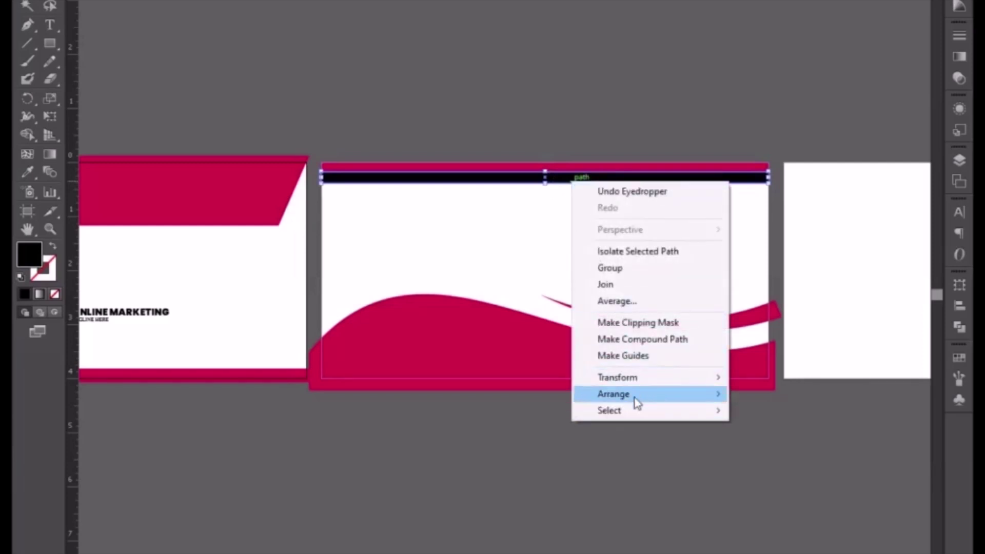
mouse_move(613, 394)
click(787, 445)
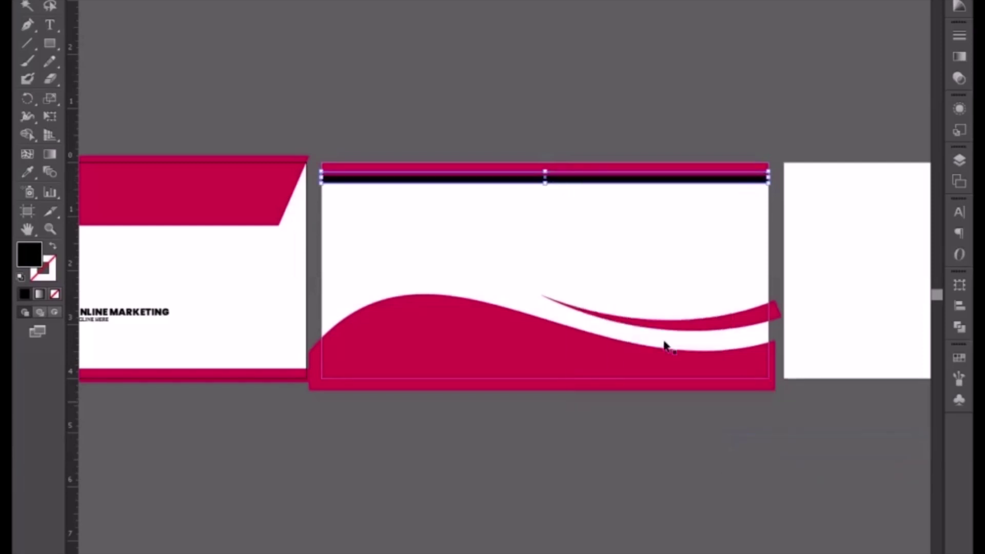
click(558, 248)
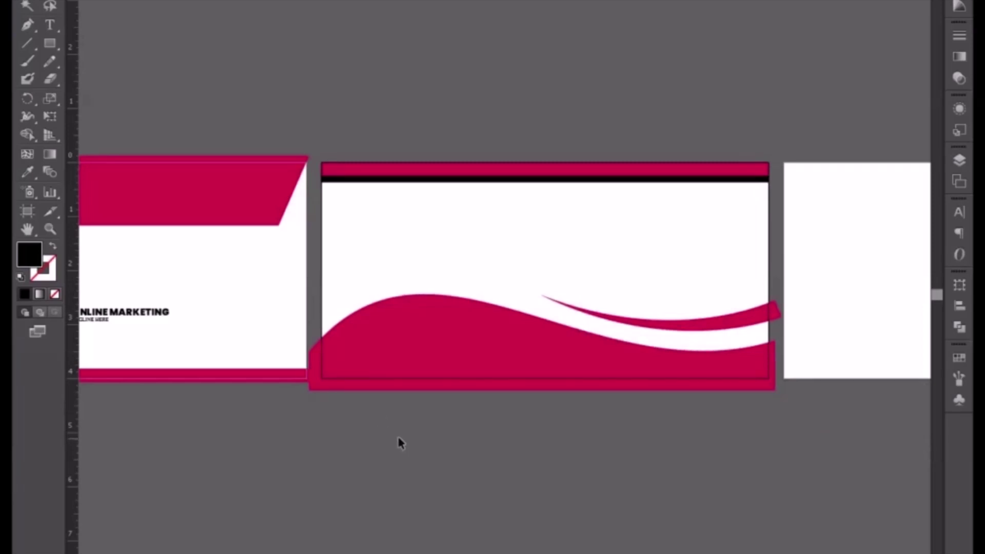
Step: Copy the logo from the envelope back to the middle envelope's top-left
scroll(402, 442, left, 3)
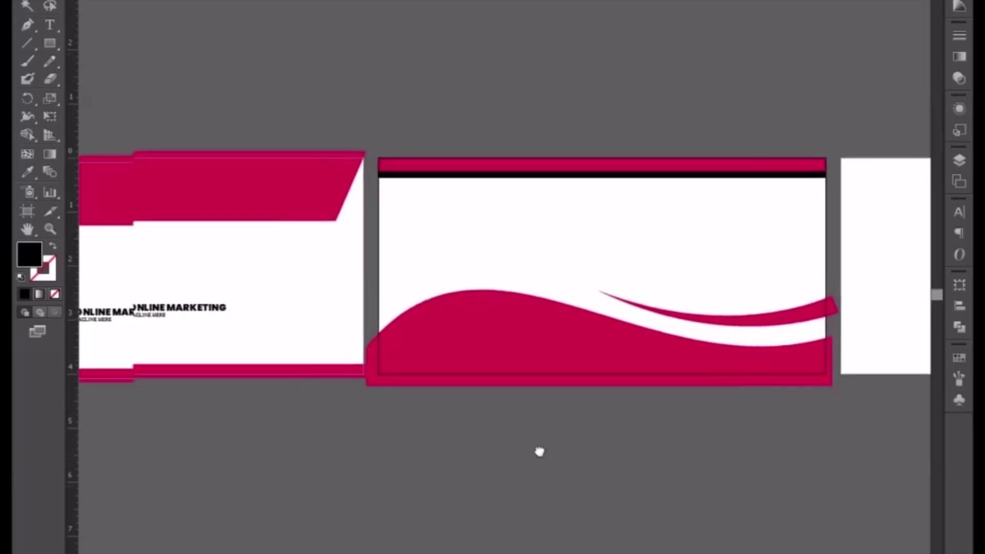
scroll(539, 451, left, 5)
scroll(448, 455, left, 4)
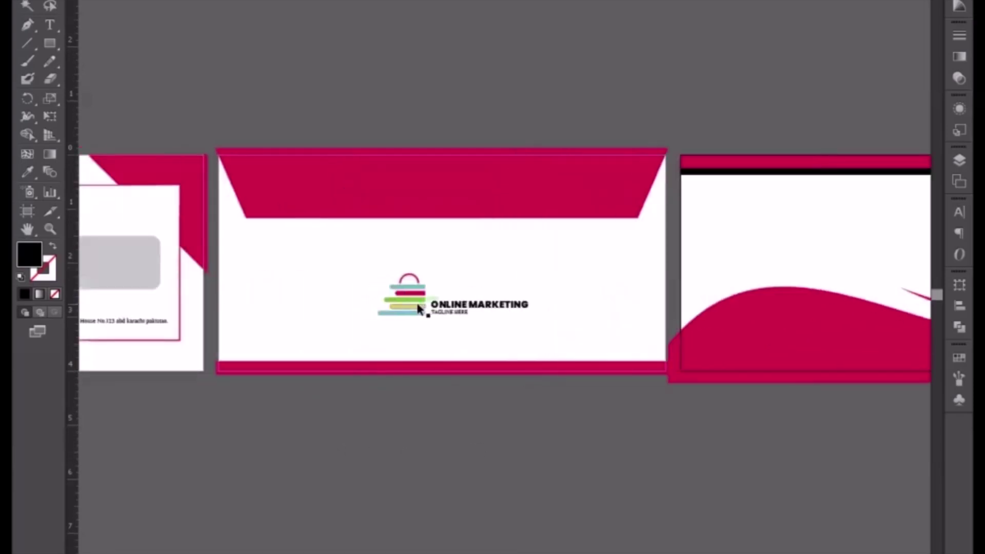
click(422, 308)
scroll(478, 345, right, 9)
drag(146, 350, 472, 255)
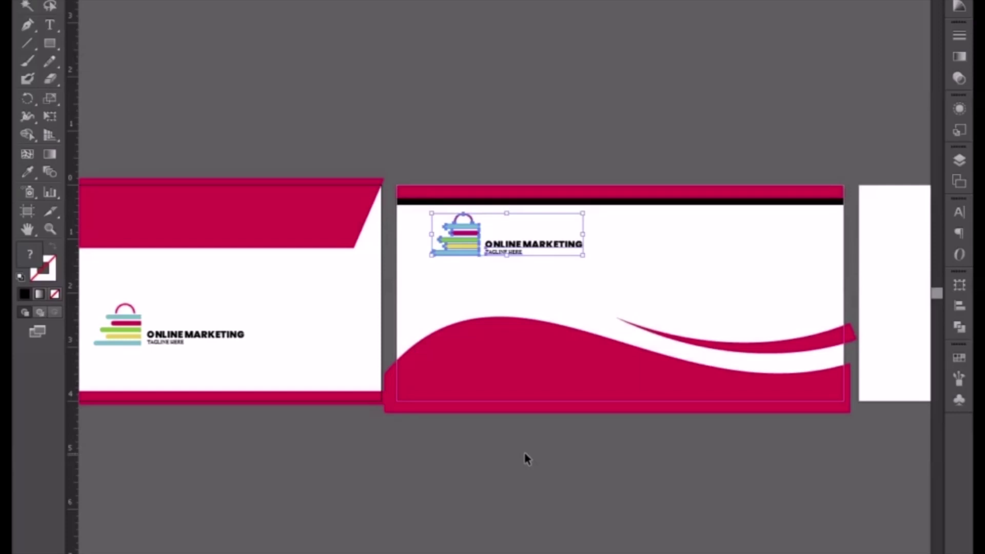
click(455, 539)
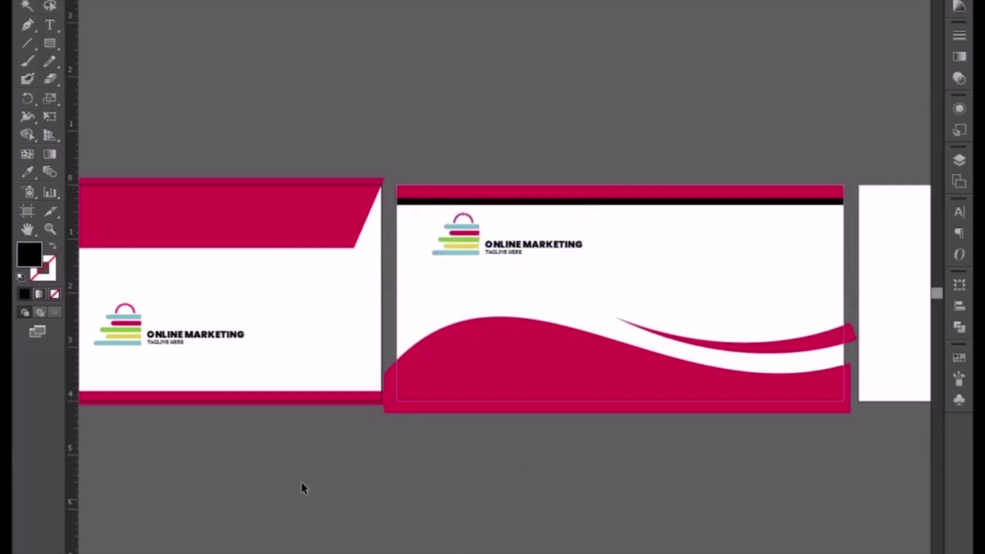
Step: Move the contact details text block to sit just below the wave letterhead
scroll(652, 466, up, 2)
scroll(513, 468, left, 1)
scroll(476, 472, left, 5)
scroll(476, 472, left, 3)
scroll(472, 452, down, 1)
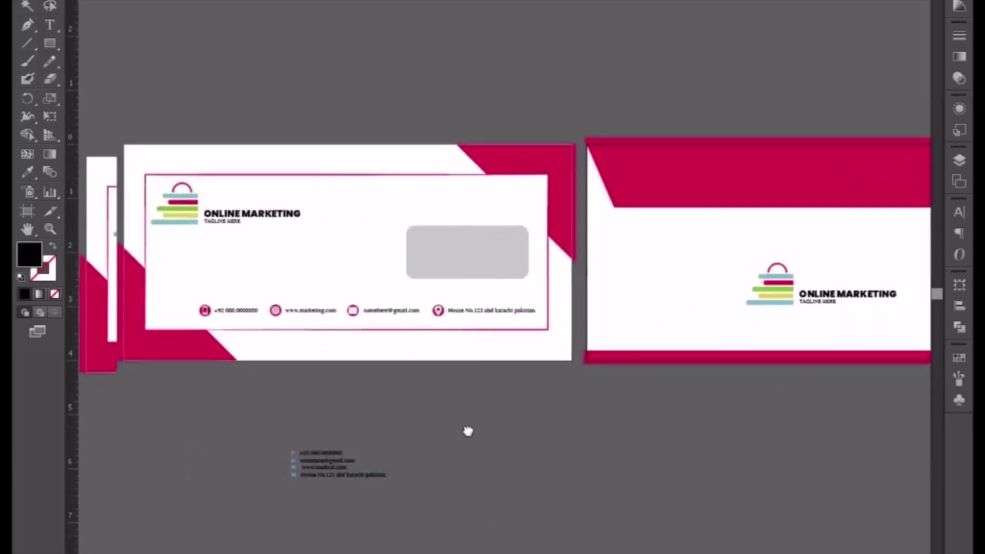
drag(322, 464, 817, 428)
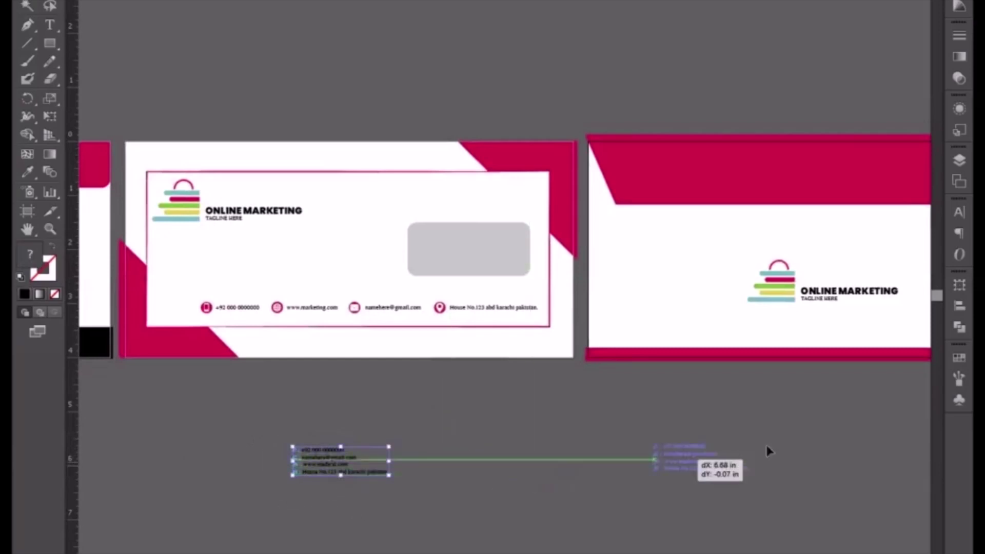
drag(659, 500, 394, 492)
scroll(394, 492, right, 3)
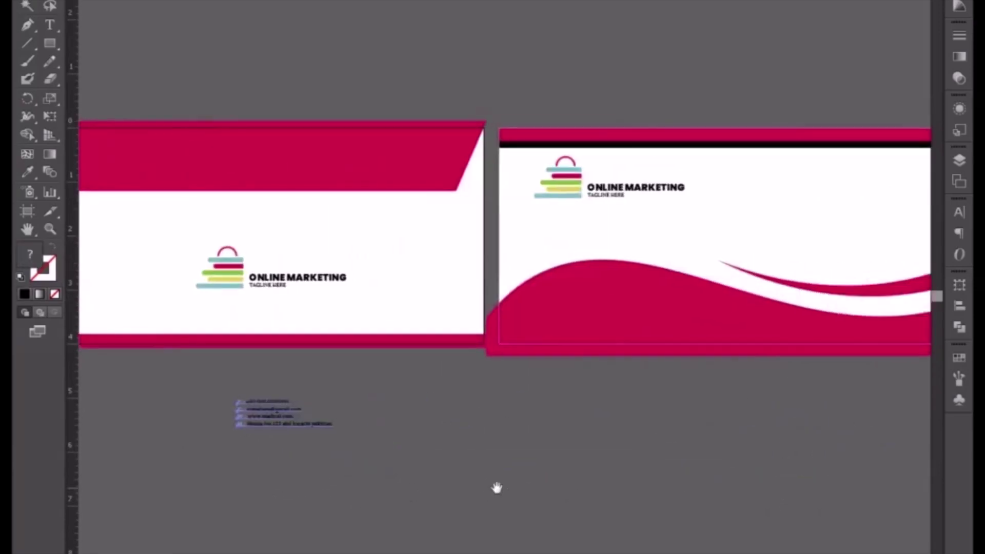
scroll(497, 488, right, 3)
click(109, 420)
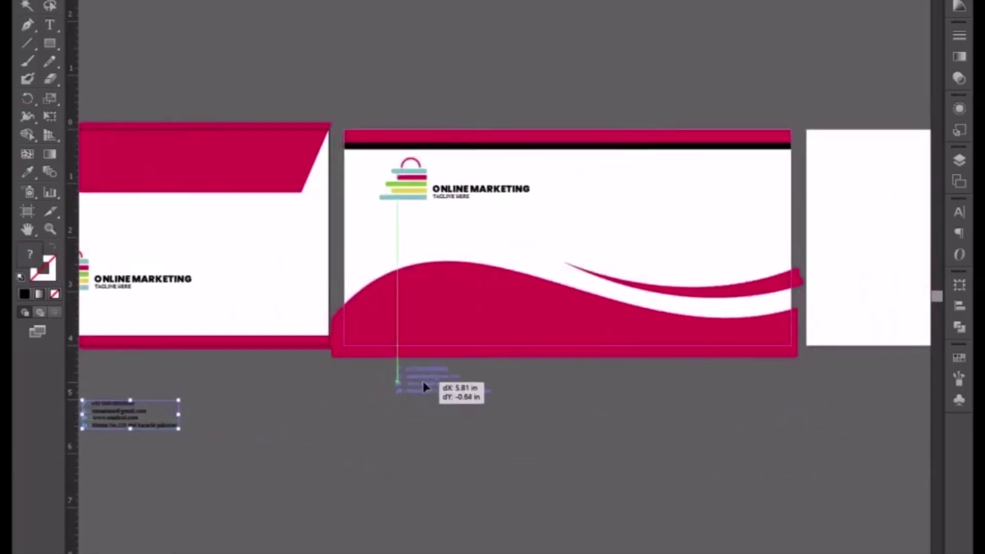
drag(110, 419, 424, 388)
click(499, 459)
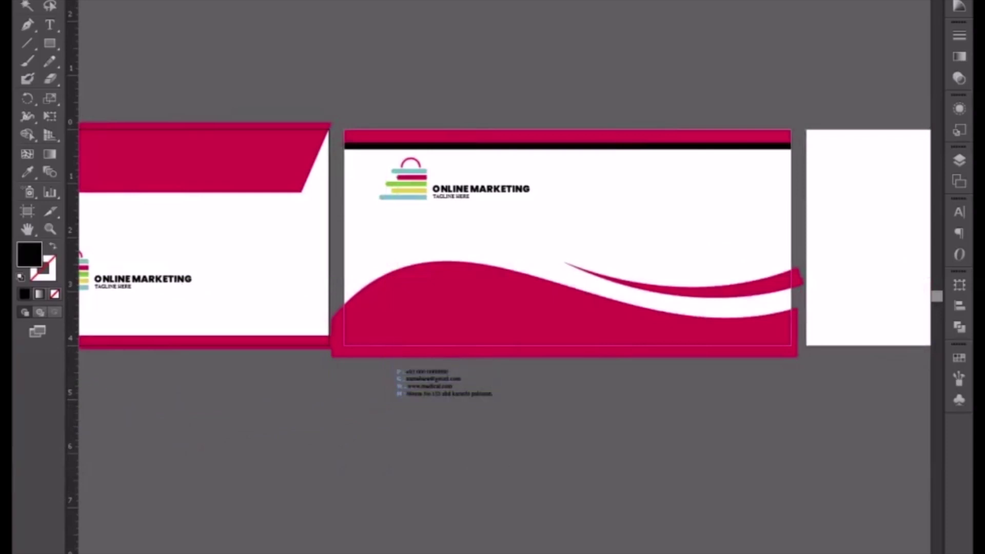
key(ctrl+plus)
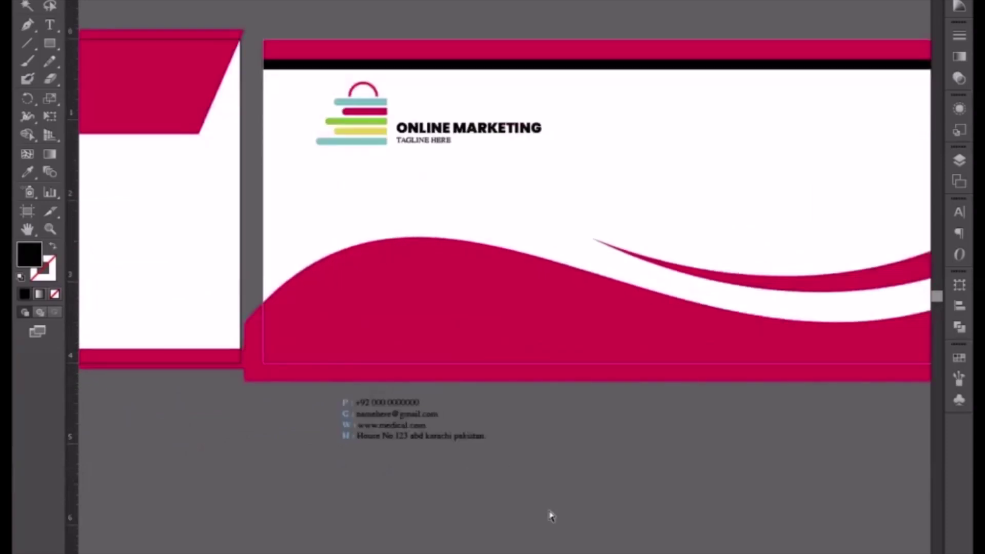
key(ctrl+plus)
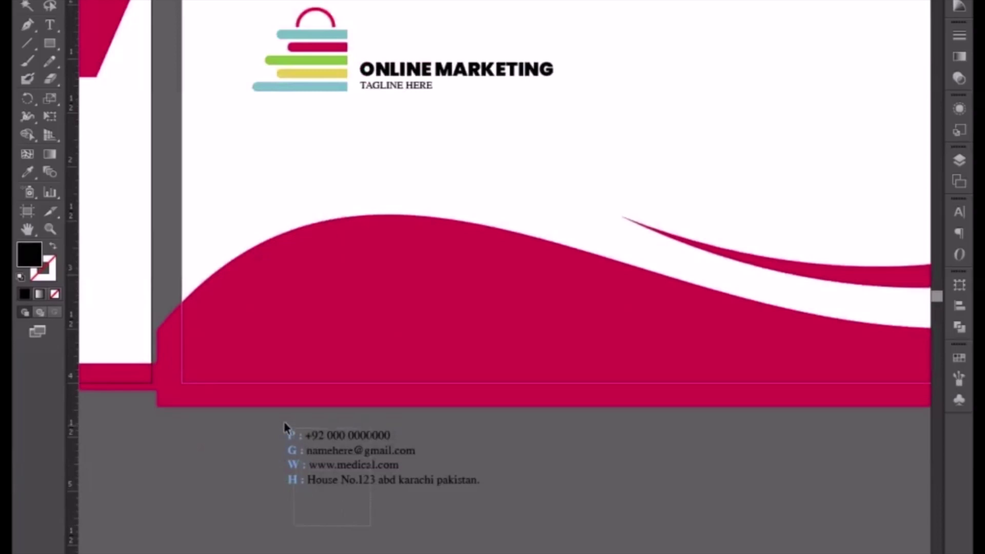
key(t)
drag(338, 465, 370, 467)
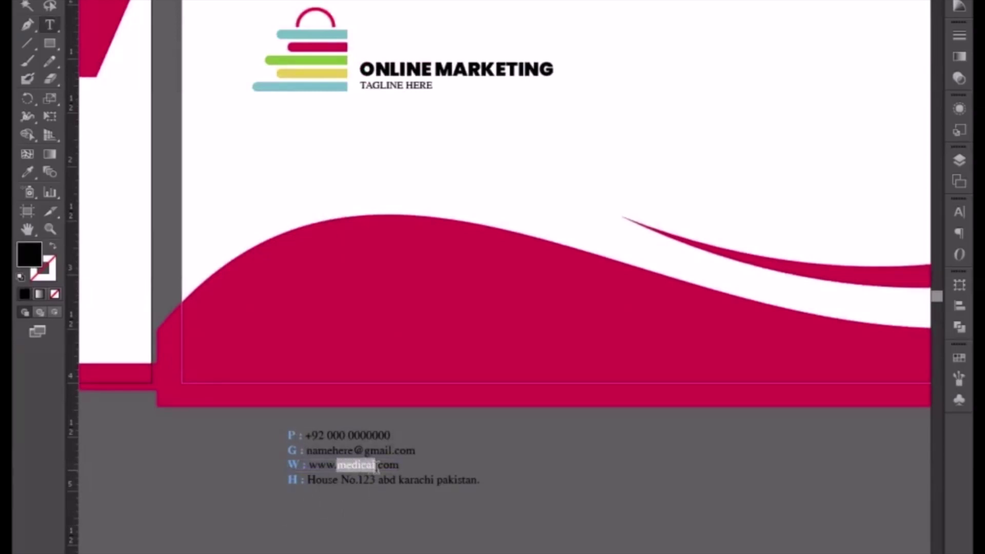
text(m)
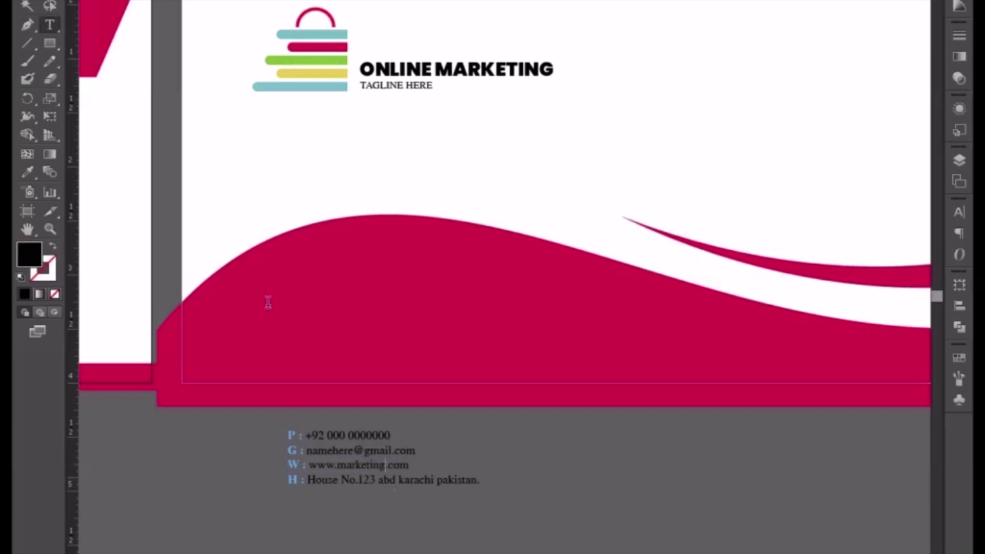
key(Escape)
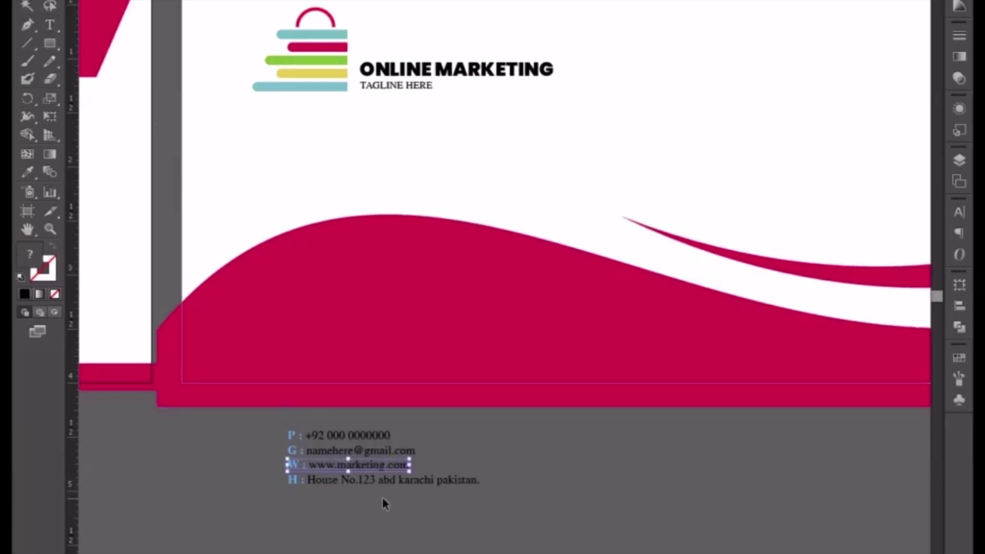
click(383, 498)
Step: Move the contact details block up onto the red wave
click(293, 434)
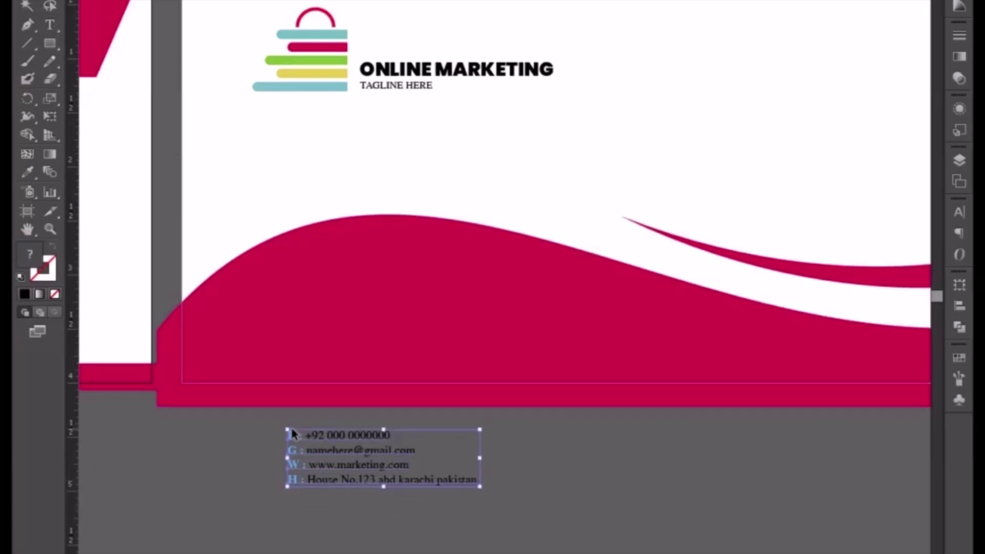
right_click(343, 439)
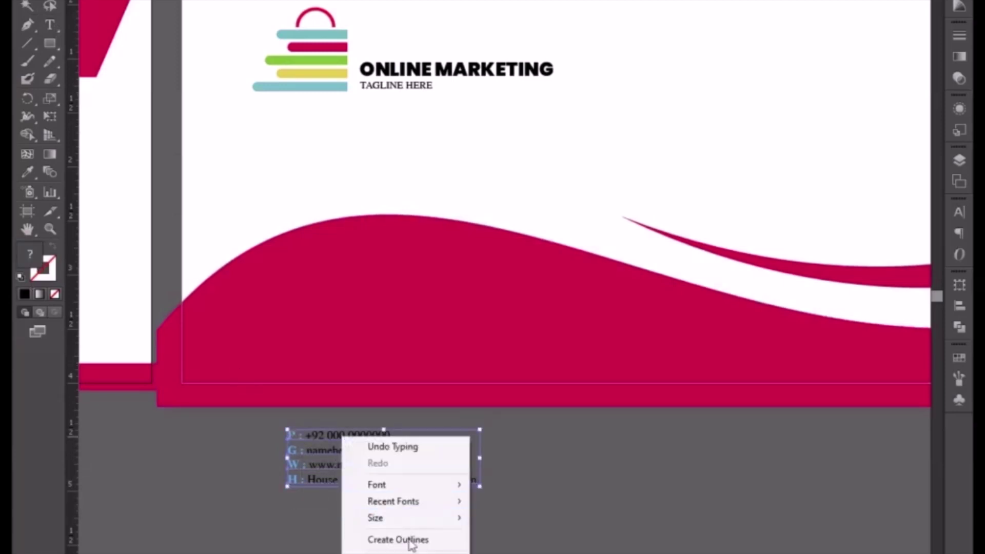
key(Escape)
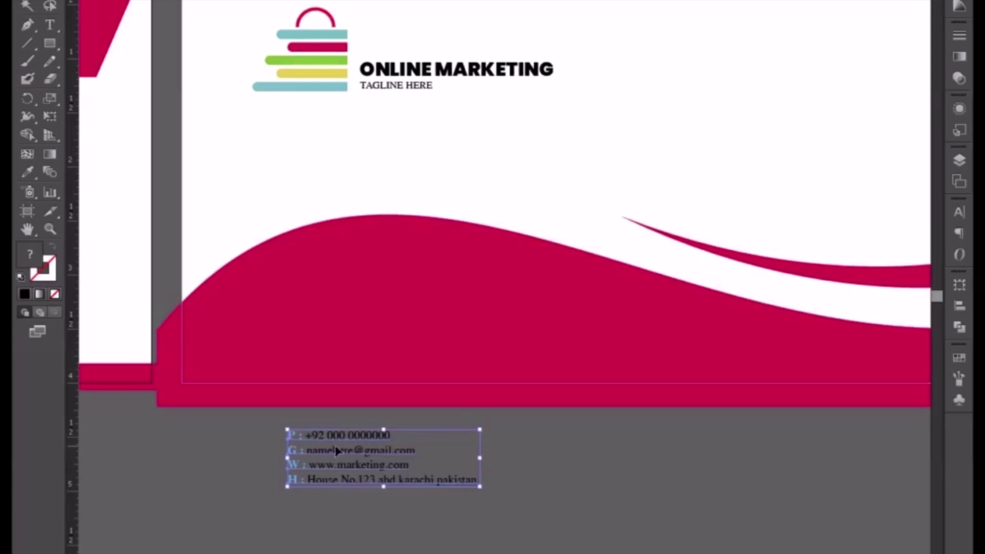
drag(338, 444, 342, 306)
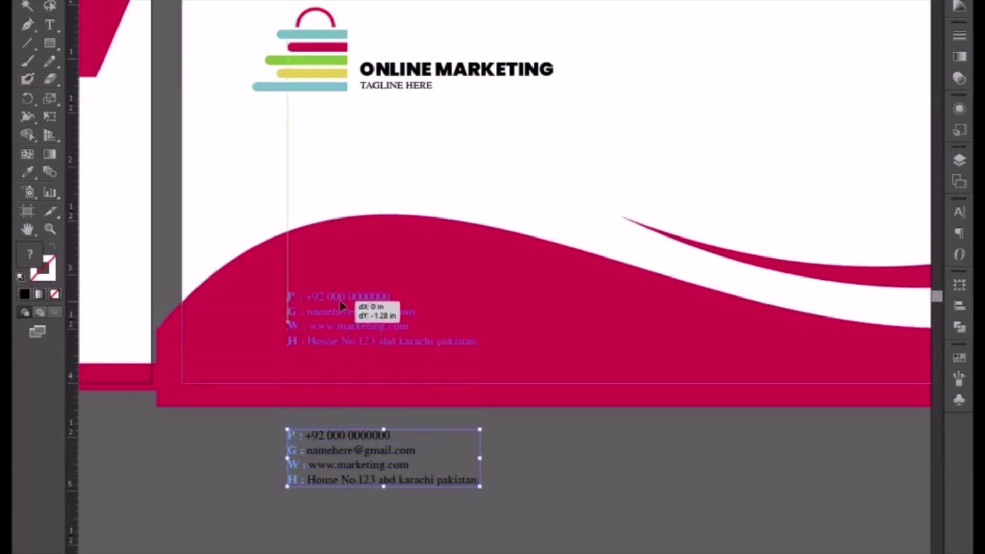
drag(341, 305, 340, 305)
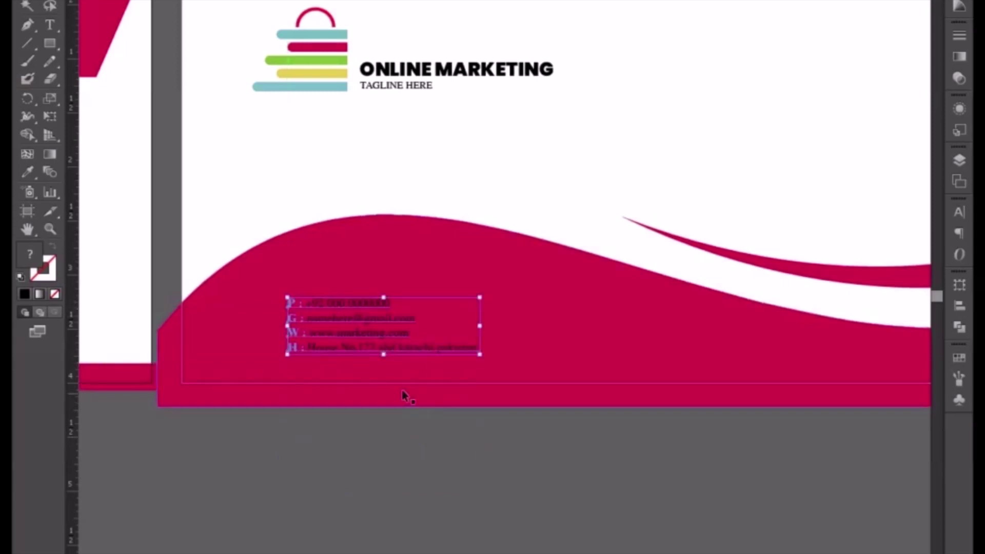
Step: Make the contact text white and scale the block up slightly
click(902, 2)
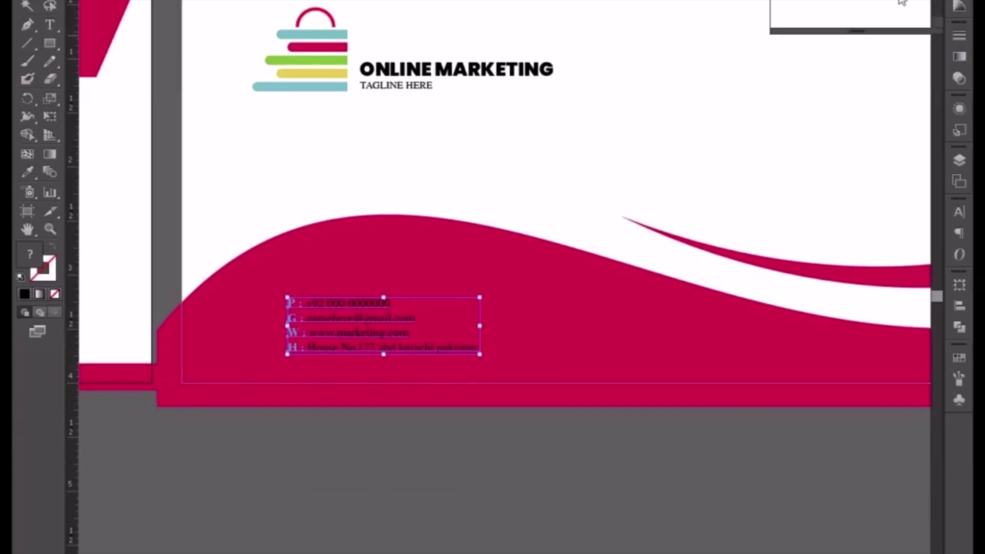
click(901, 7)
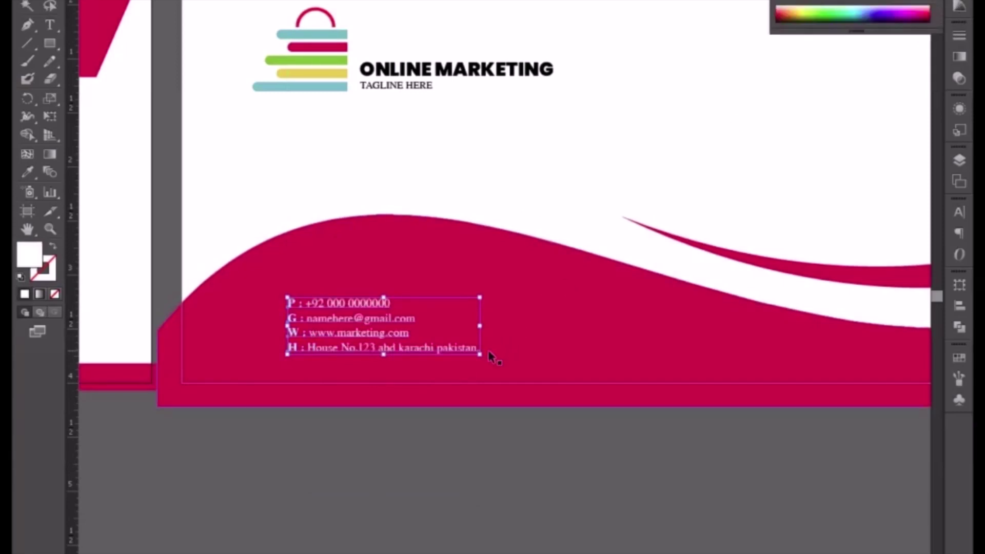
drag(483, 355, 511, 363)
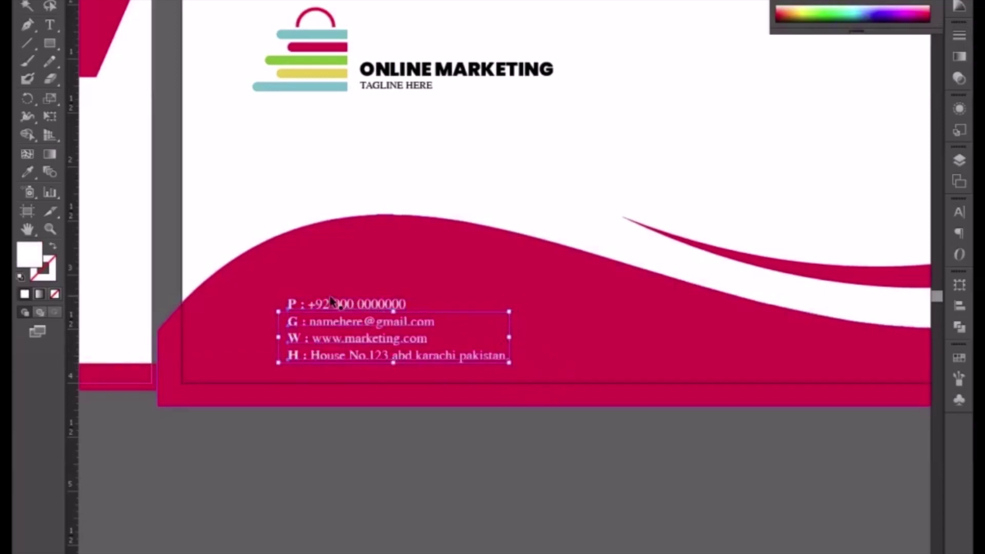
click(364, 307)
click(482, 355)
drag(512, 307, 523, 301)
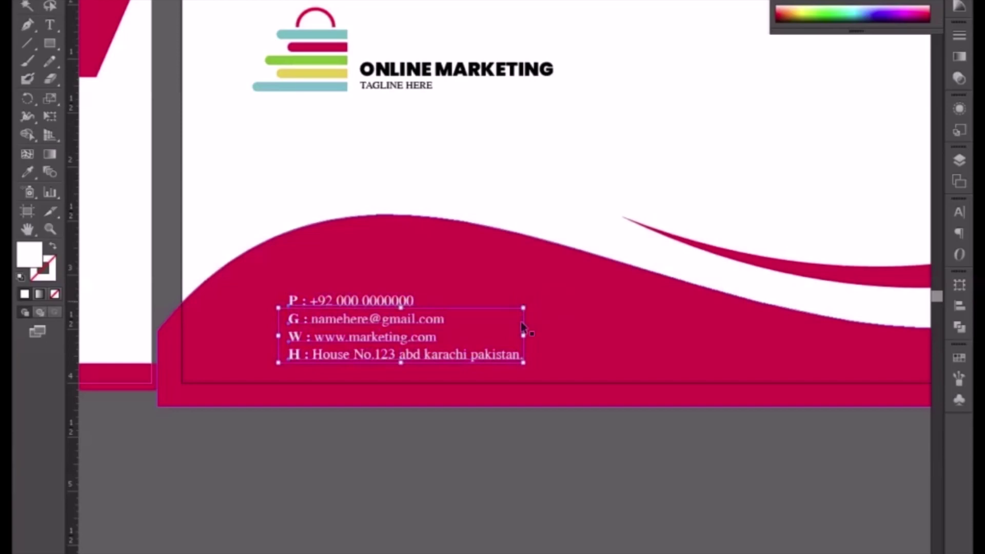
click(406, 480)
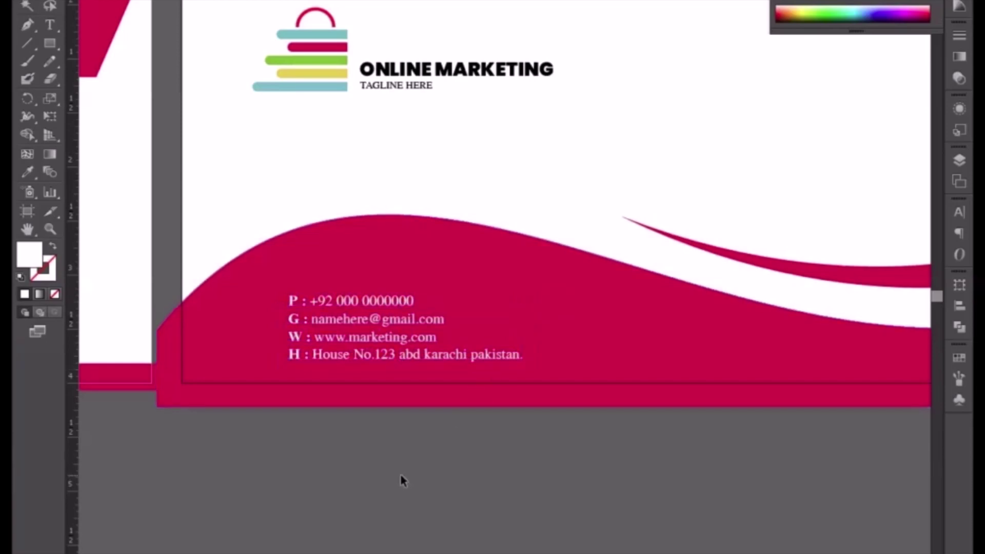
key(ctrl+minus)
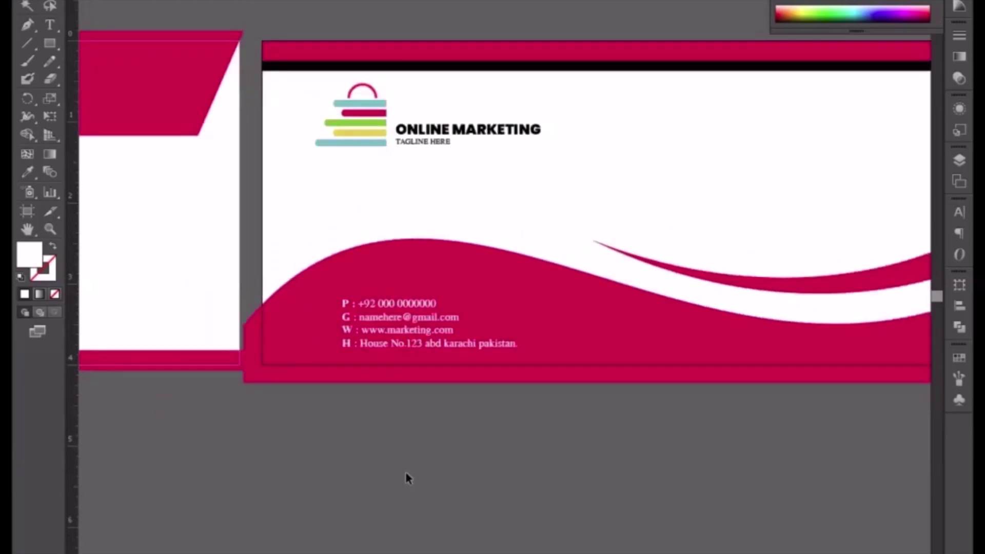
Step: Stretch the top crimson band and black stripe to the bleed, 8.49 in wide
scroll(441, 469, right, 3)
key(ctrl+minus)
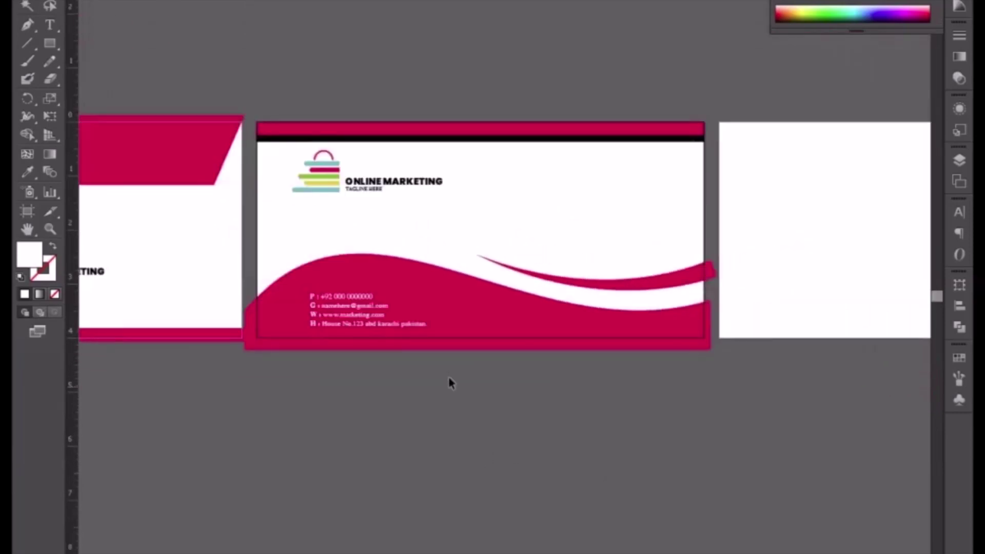
mouse_move(262, 103)
mouse_down()
mouse_move(279, 150)
mouse_move(252, 132)
mouse_up()
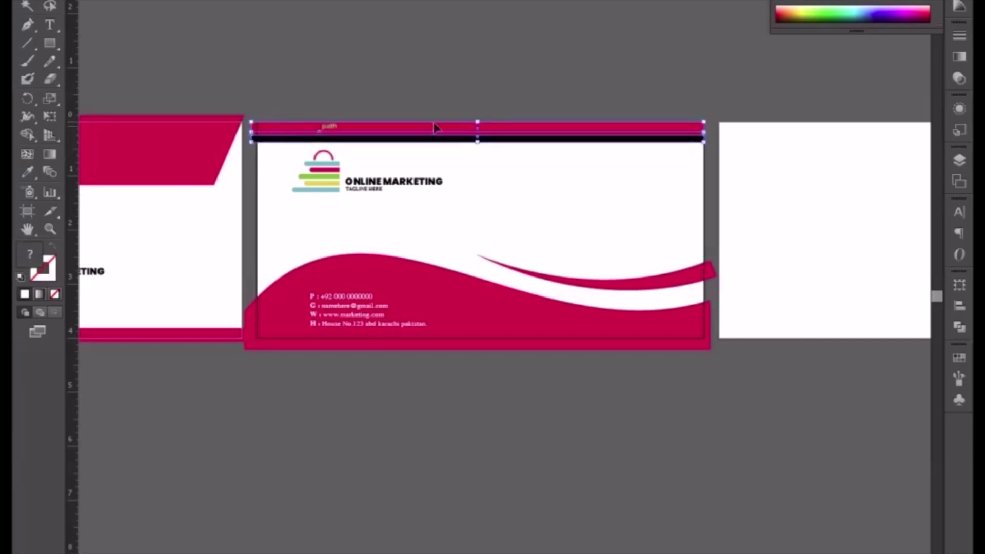
drag(477, 122, 477, 119)
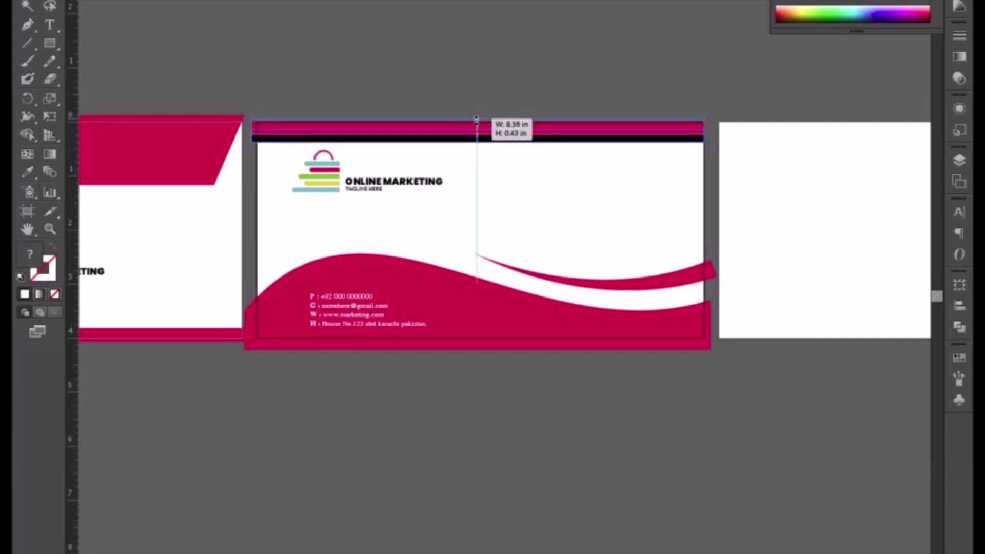
drag(704, 132, 711, 132)
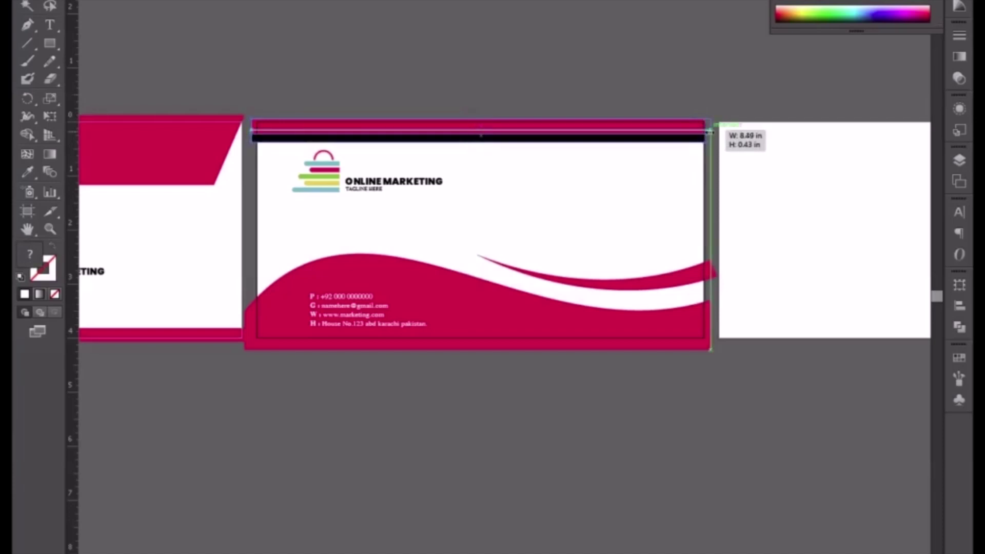
click(705, 185)
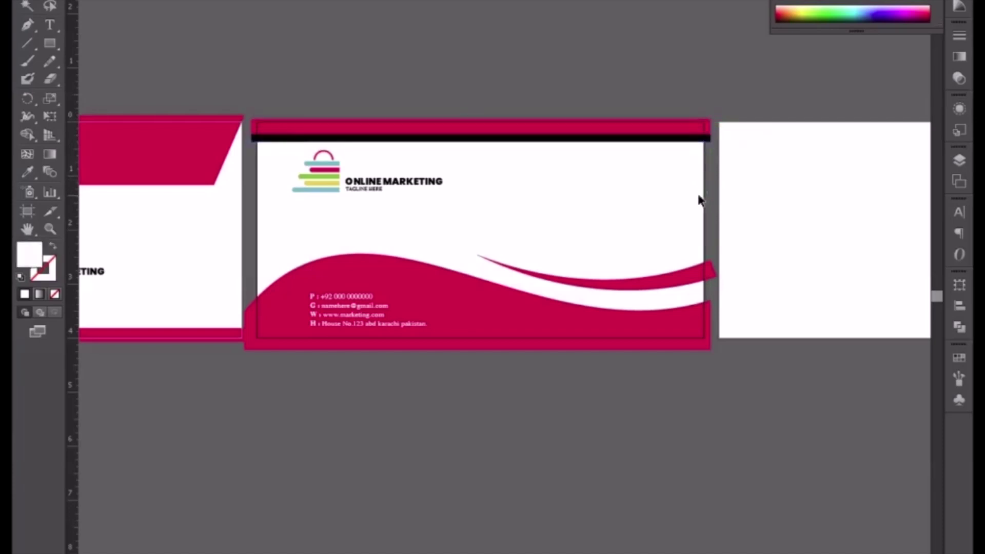
Step: Nudge the logo group slightly lower and zoom out to the whole envelope
click(377, 188)
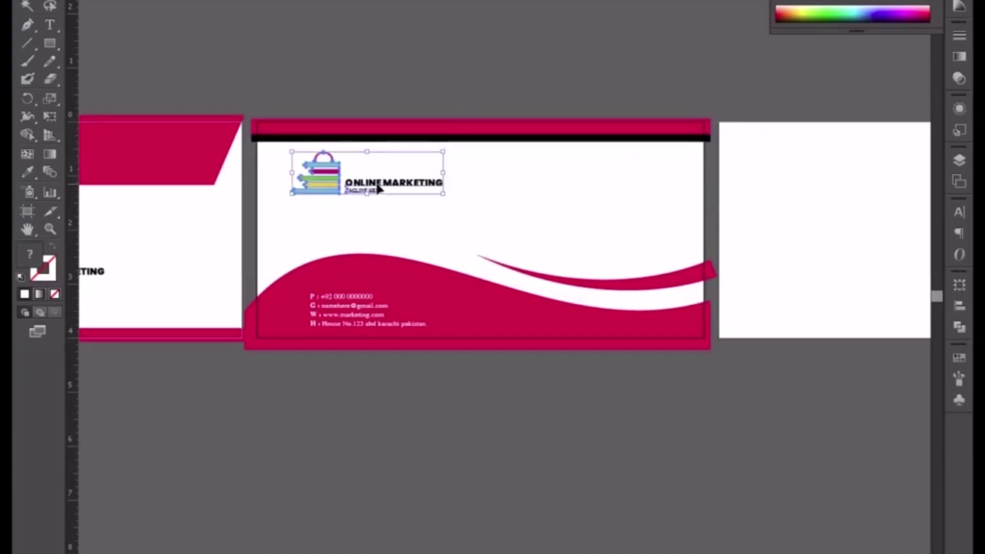
drag(378, 187, 378, 190)
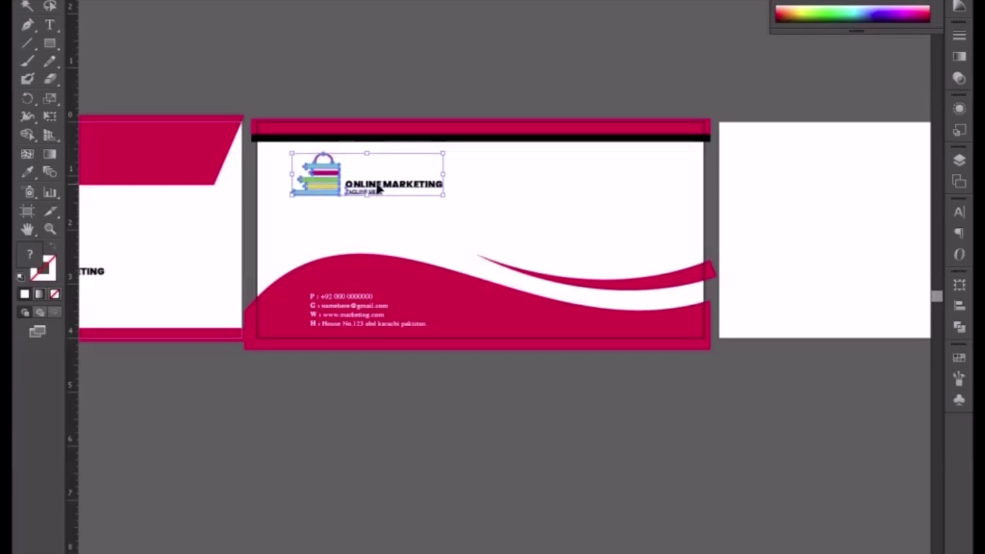
key(ctrl+shift+a)
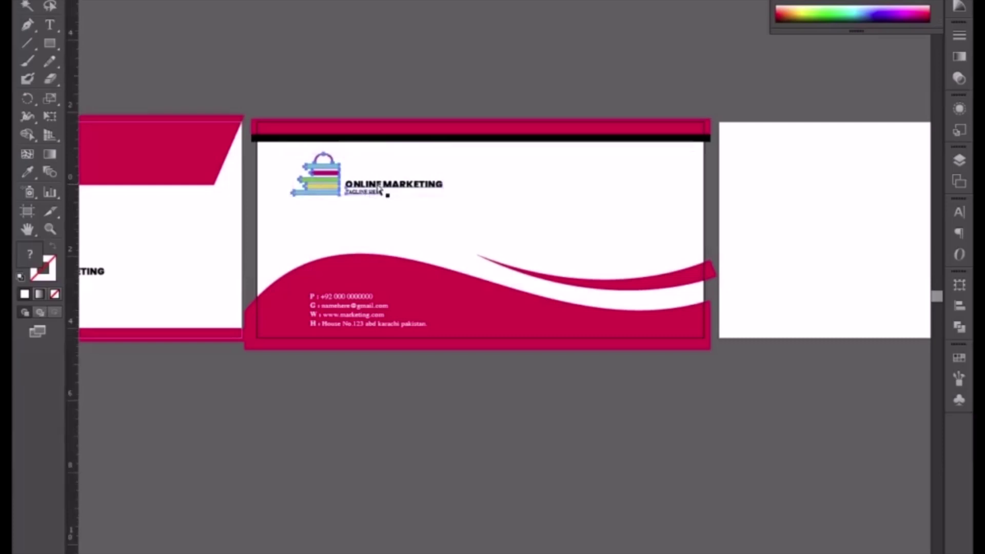
key(ctrl+minus)
Step: Copy the grey address window onto the wave envelope front and nudge it into place
drag(346, 151, 585, 174)
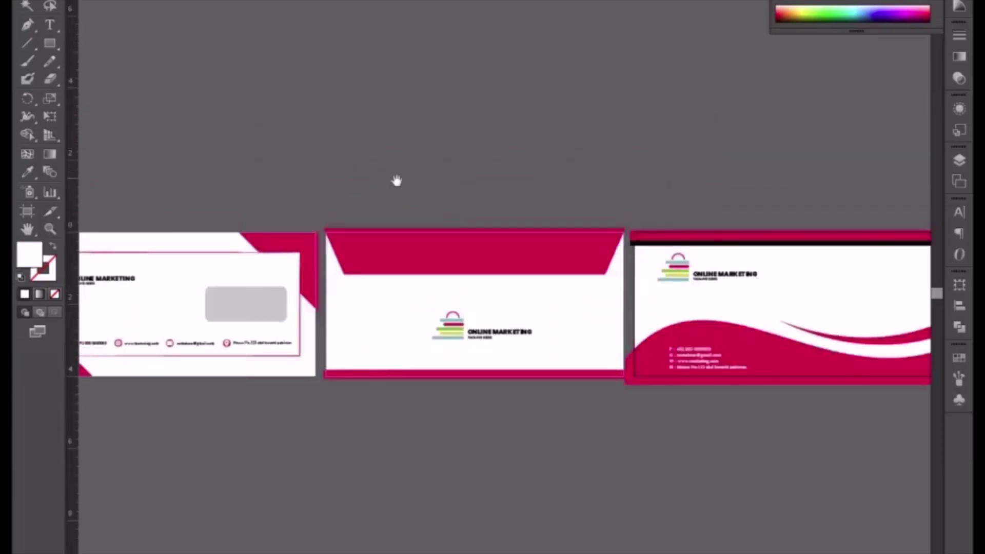
drag(249, 311, 860, 303)
drag(797, 347, 370, 326)
drag(468, 302, 488, 302)
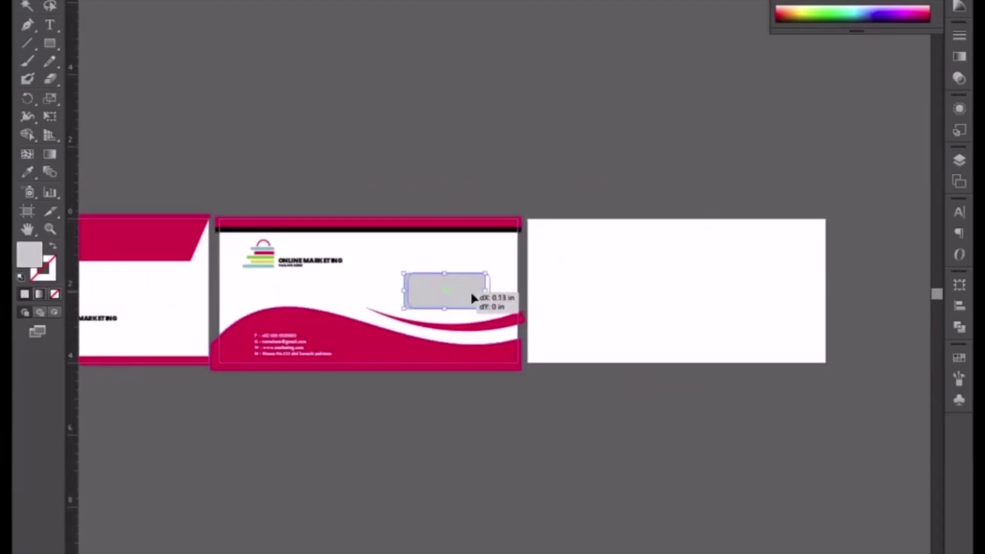
double_click(482, 295)
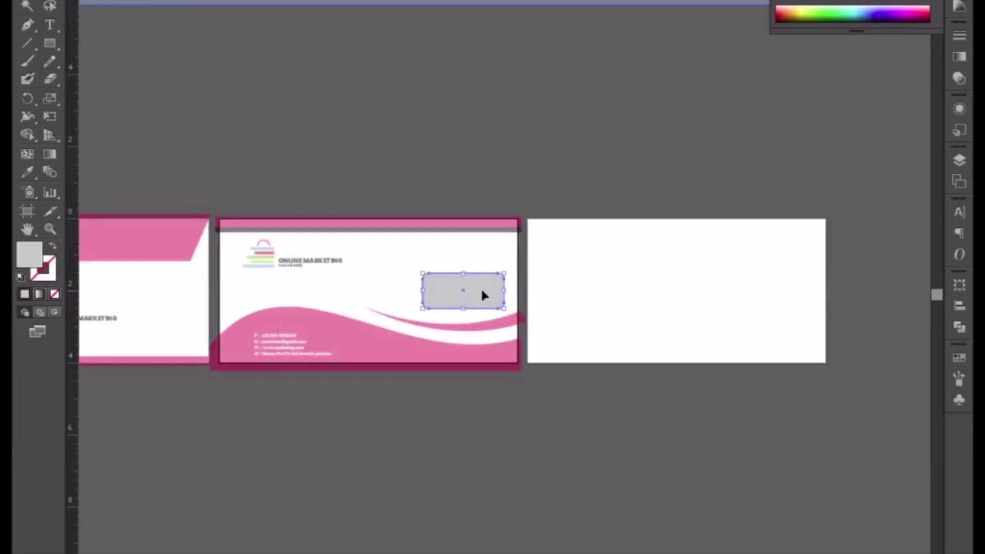
double_click(480, 401)
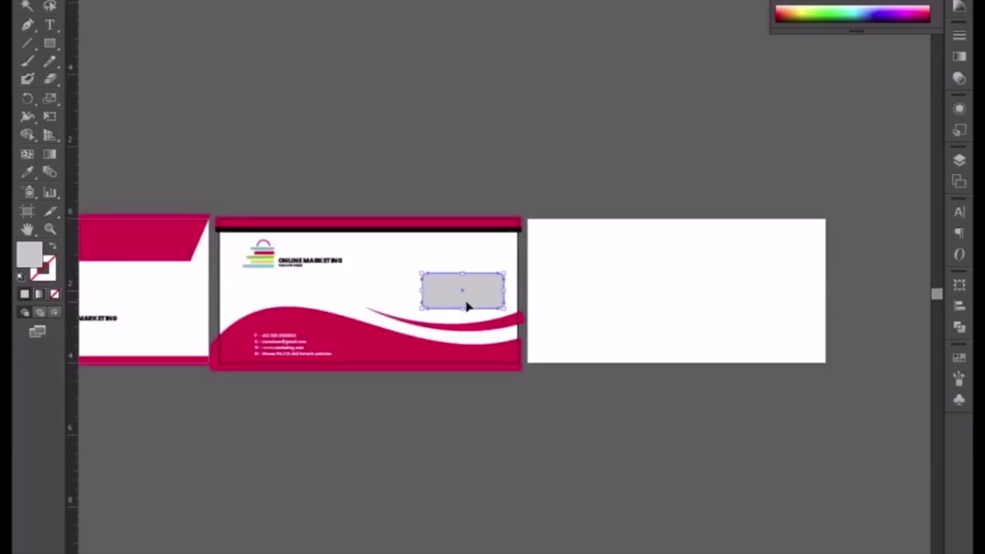
key(Left)
key(Left)
key(Left)
key(Left)
key(Up)
key(Up)
key(Up)
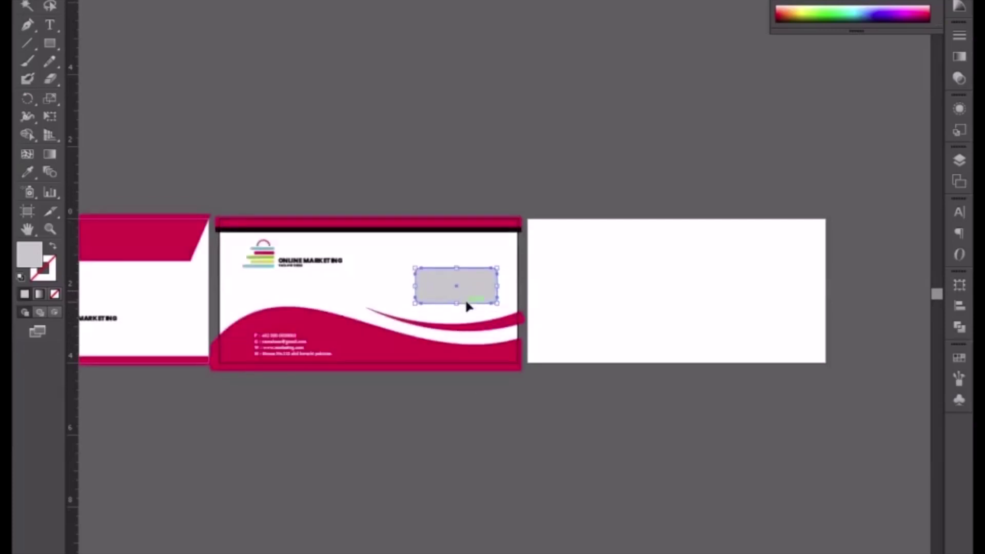
key(Left)
Step: Copy the whole flap envelope back onto the empty artboard on the right
click(470, 476)
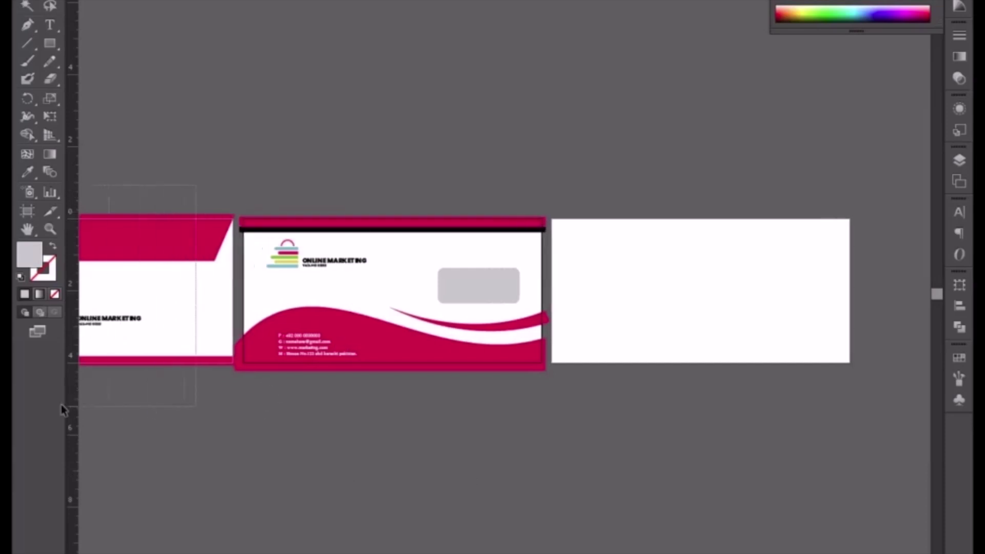
drag(176, 401, 115, 396)
drag(161, 249, 778, 249)
Step: Zoom in on the copied envelope back and select the pink flap at its top-left corner
scroll(653, 316, right, 5)
scroll(653, 316, up, 2)
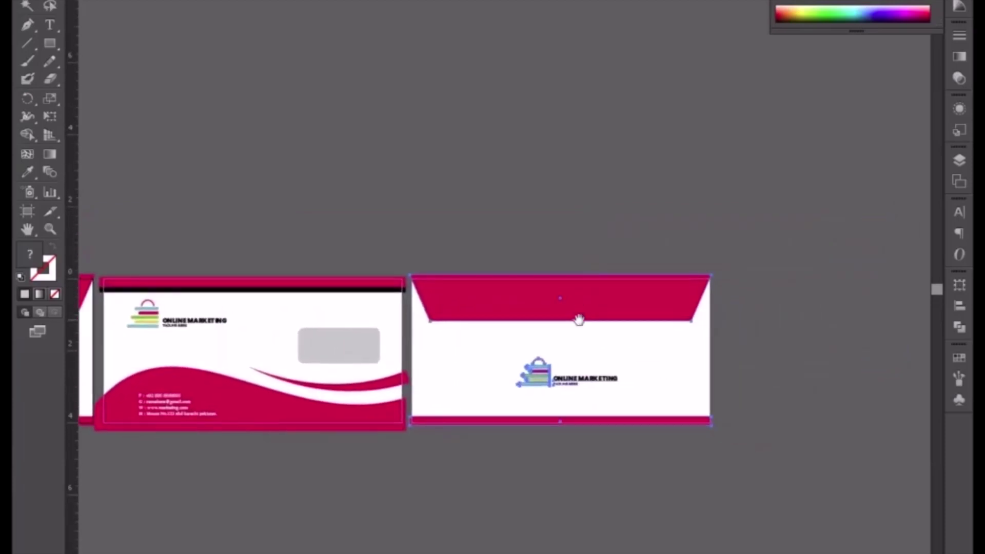
scroll(570, 321, up, 2)
scroll(625, 357, up, 4)
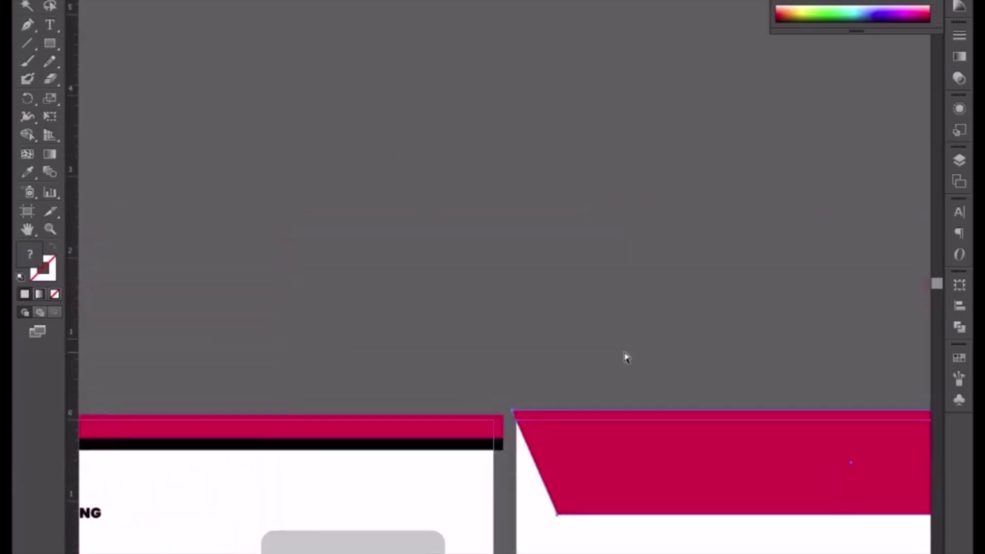
scroll(626, 351, up, 3)
scroll(626, 351, up, 3)
scroll(514, 31, down, 5)
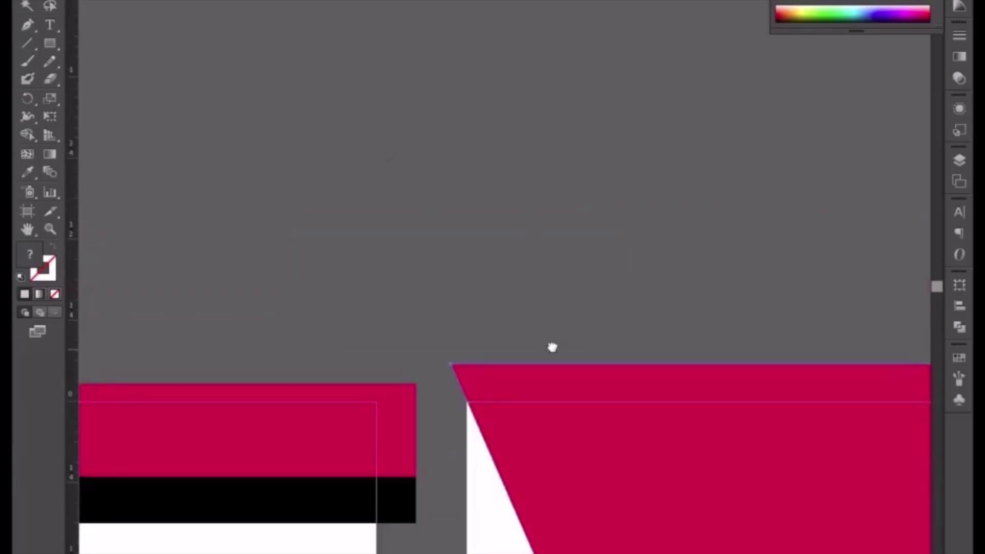
drag(552, 346, 501, 205)
scroll(500, 205, up, 3)
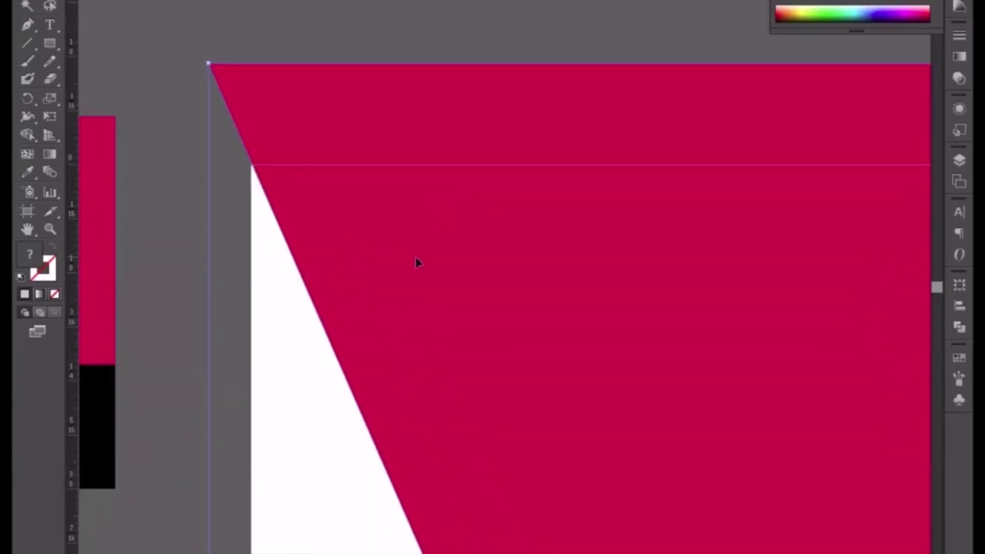
click(416, 263)
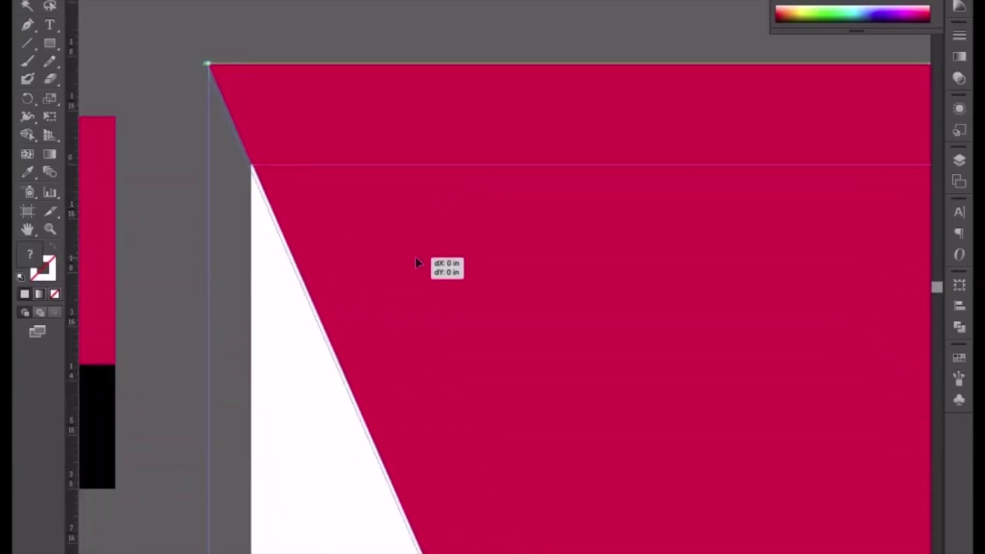
scroll(465, 294, up, 3)
scroll(466, 295, left, 3)
scroll(506, 334, up, 2)
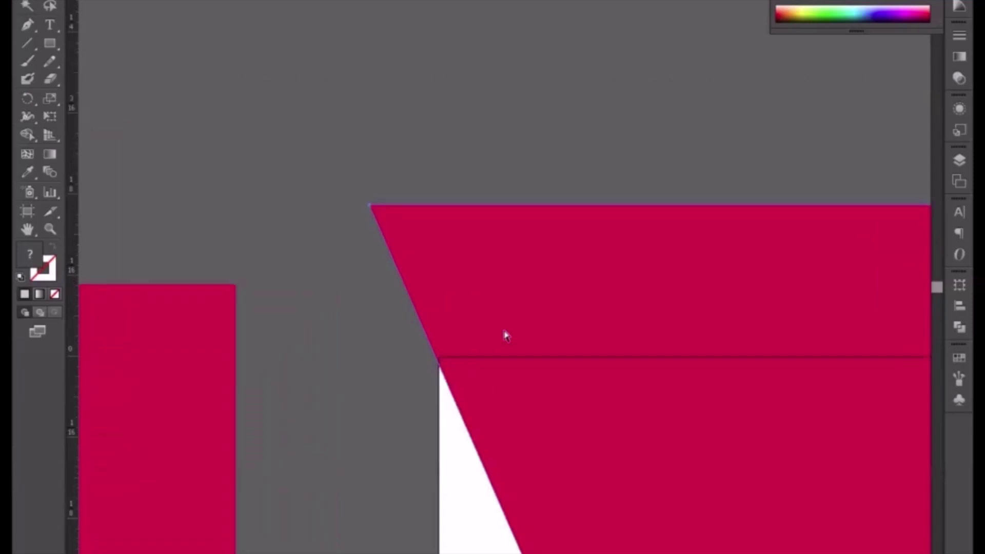
scroll(505, 334, up, 3)
click(380, 308)
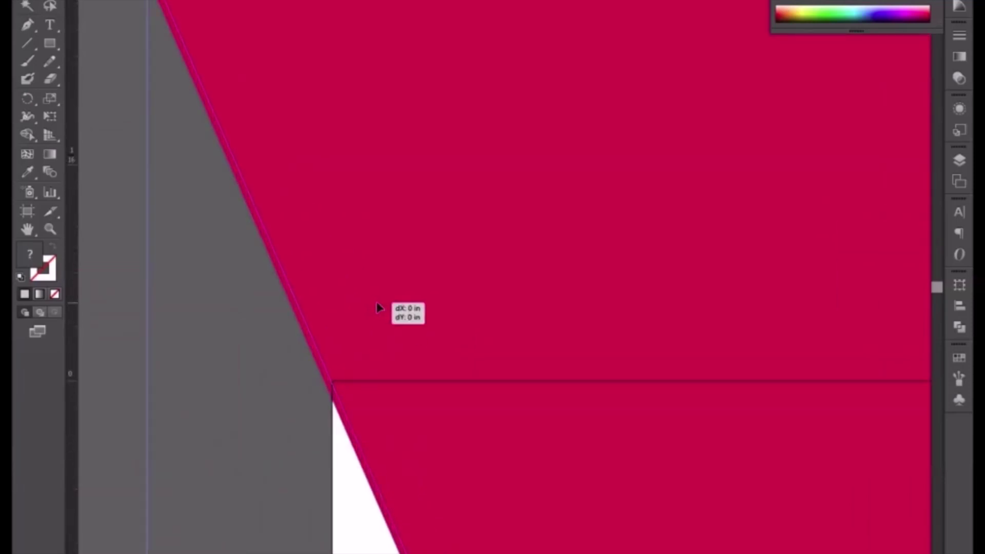
Step: Pull the flap's top-right corner to the artboard edge, making the flap about 8.37 in wide
scroll(381, 308, down, 3)
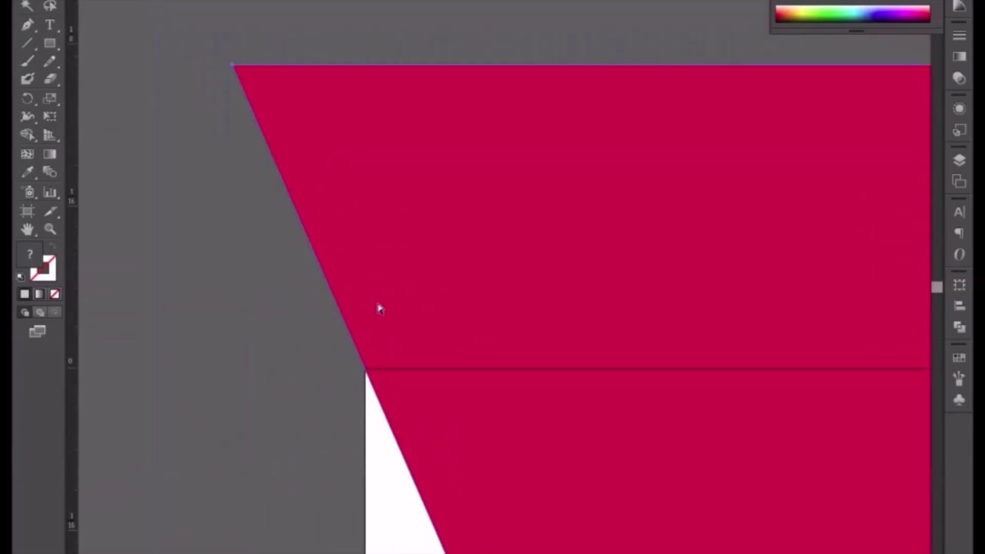
scroll(381, 309, down, 3)
scroll(378, 306, down, 3)
scroll(378, 304, up, 2)
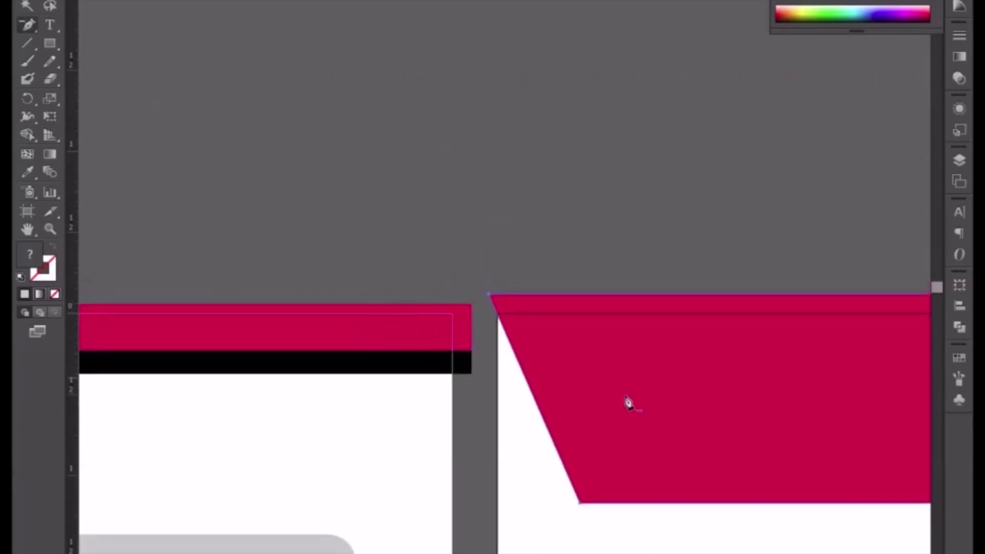
mouse_move(627, 400)
mouse_down()
mouse_move(435, 314)
mouse_move(330, 282)
mouse_up()
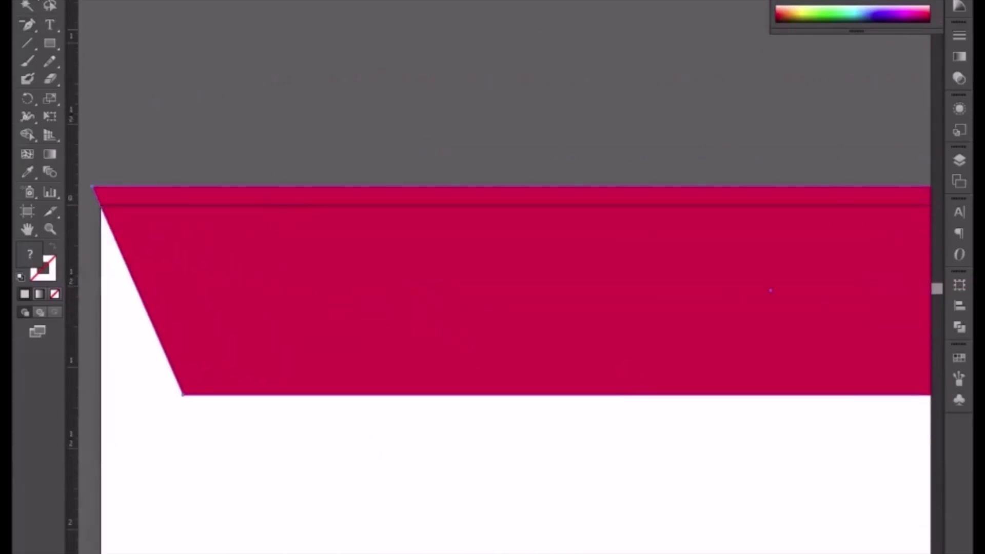
drag(598, 250, 343, 229)
mouse_move(811, 233)
mouse_down()
mouse_move(556, 233)
mouse_move(445, 213)
mouse_move(501, 321)
mouse_up()
scroll(503, 286, up, 1)
scroll(503, 286, up, 1)
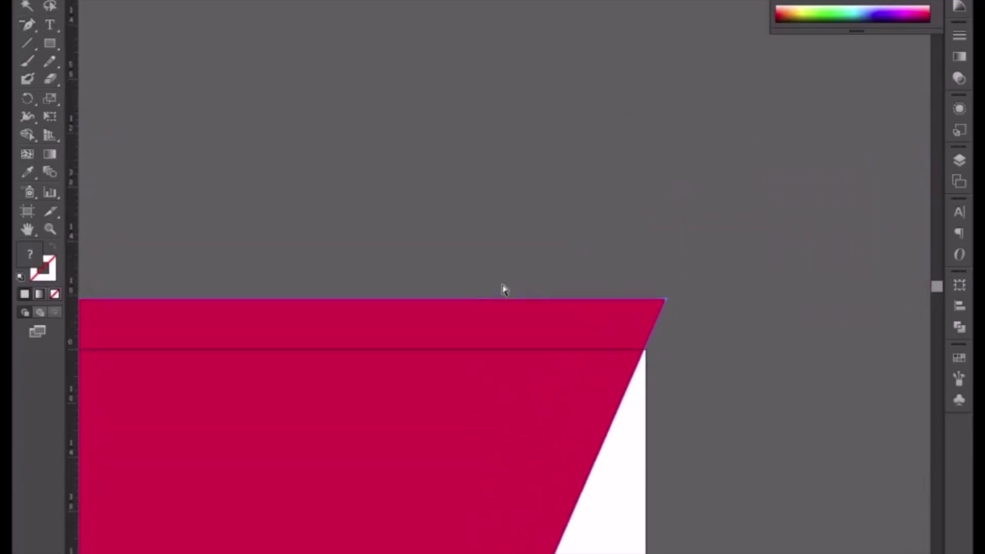
click(544, 232)
click(666, 299)
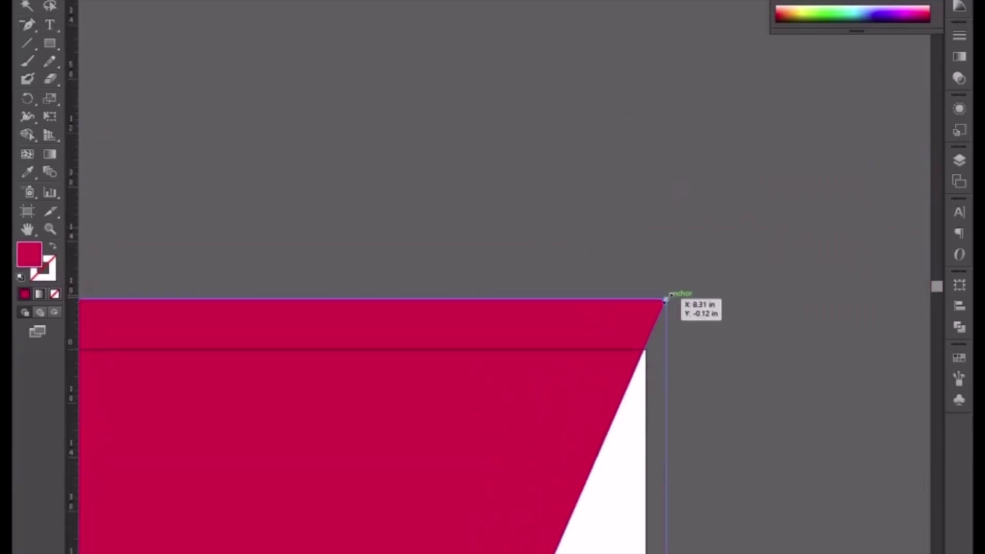
drag(666, 298, 669, 298)
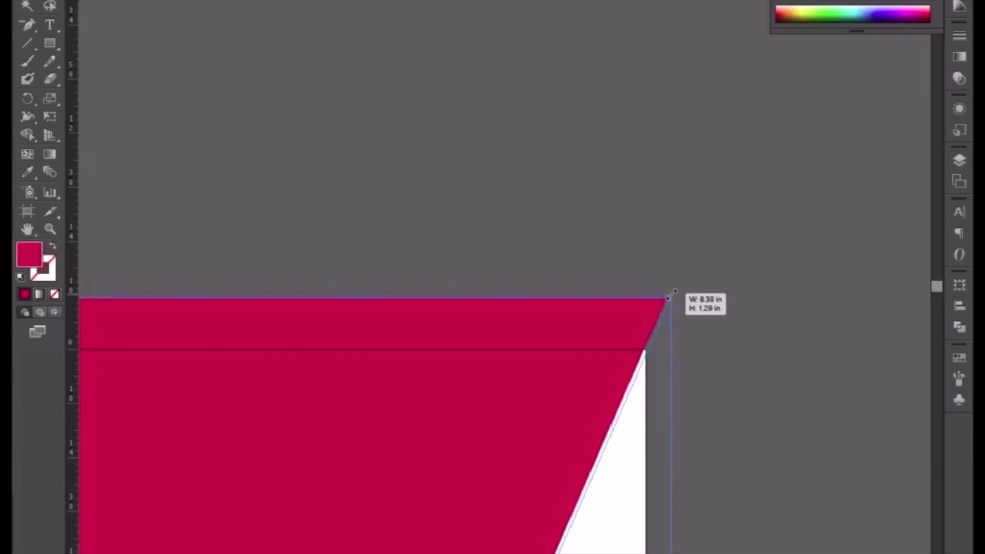
drag(667, 297, 670, 297)
key(ctrl+plus)
key(ctrl+plus)
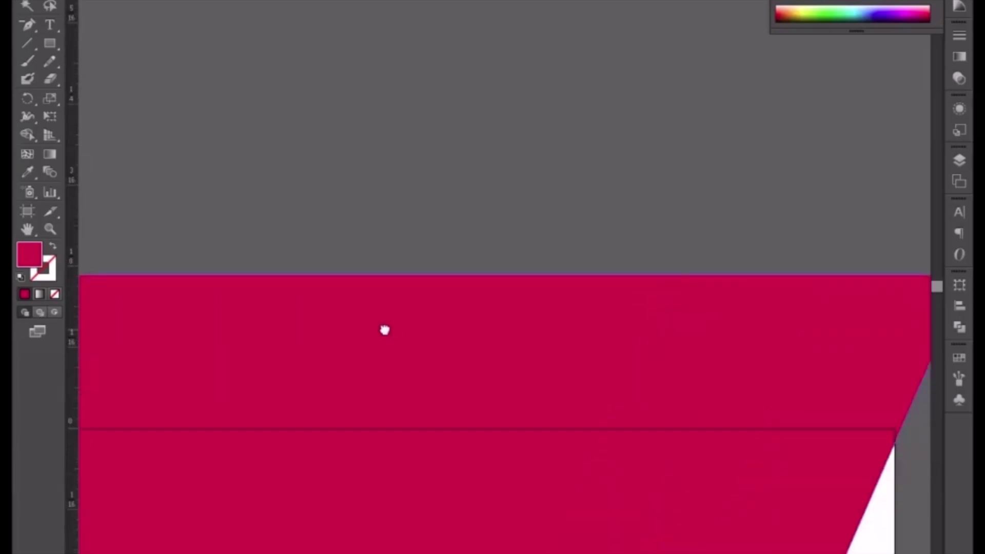
scroll(572, 326, right, 8)
drag(523, 239, 517, 240)
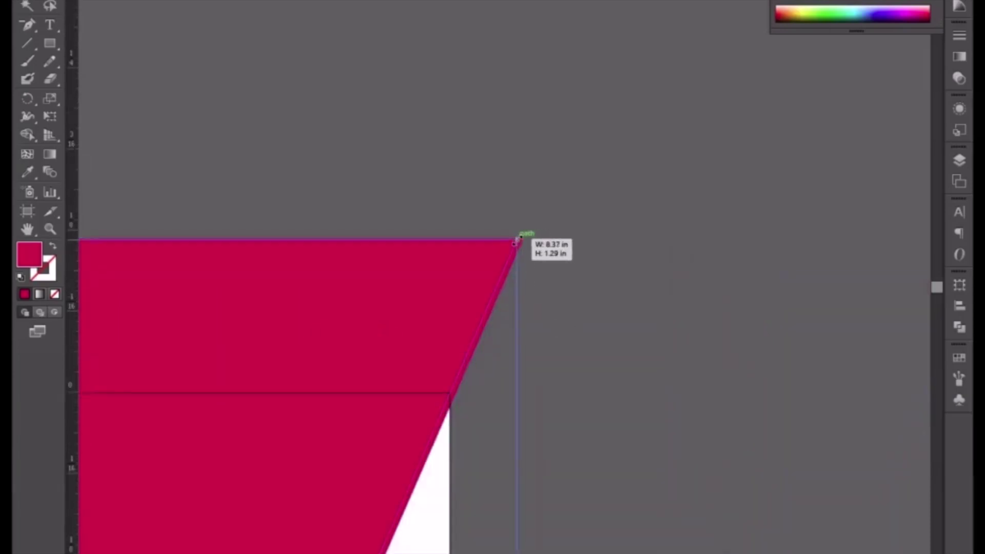
scroll(624, 281, down, 3)
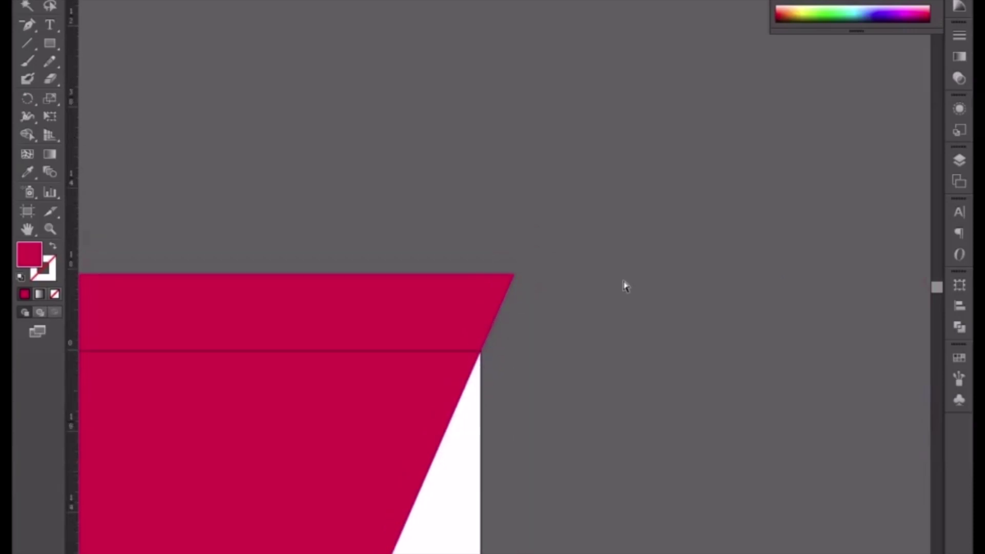
key(ctrl+minus)
key(ctrl+minus)
key(ctrl+minus)
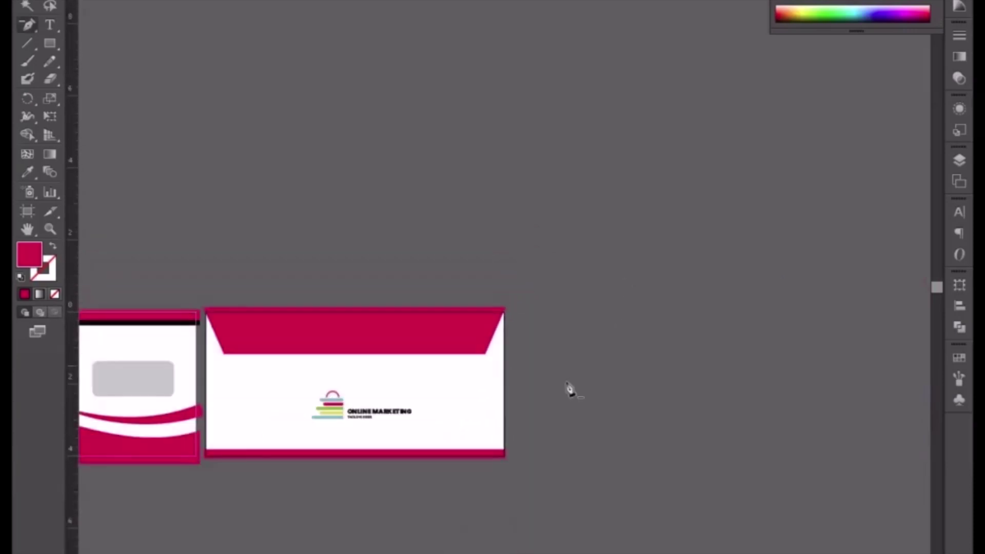
Step: Pan across the striped, crimson-corner, flap-back and wave envelope artboards to review them
key(p)
key(h)
drag(246, 177, 473, 158)
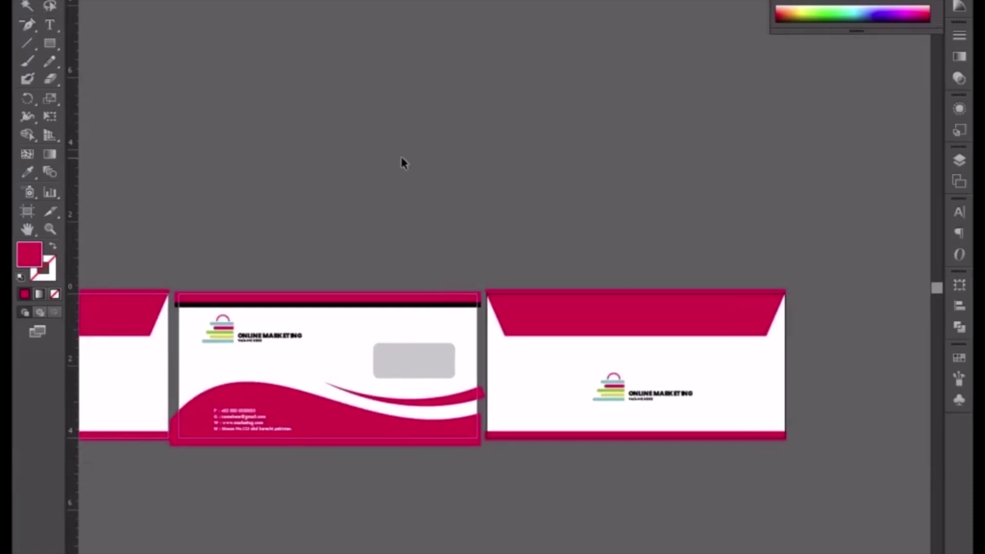
drag(405, 160, 598, 156)
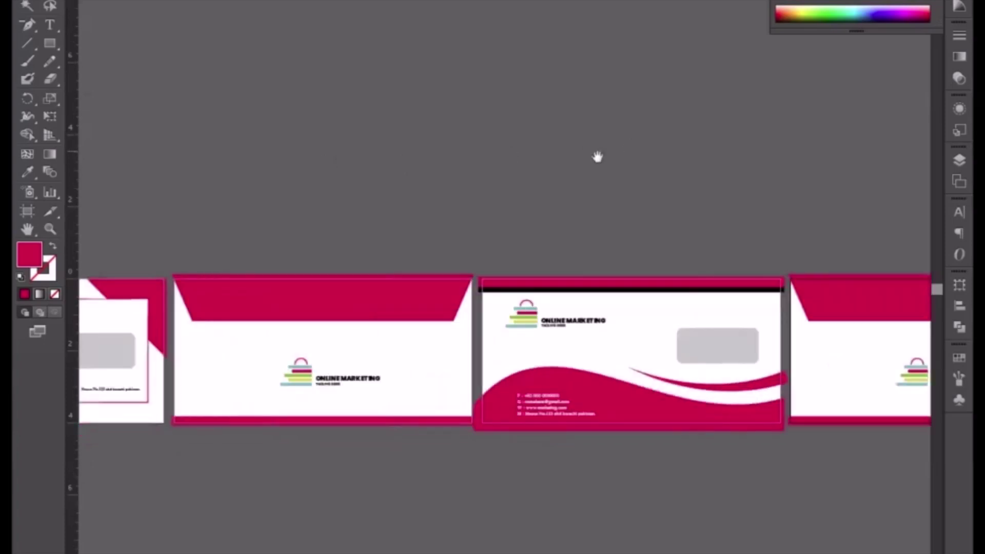
drag(375, 149, 693, 143)
drag(260, 143, 577, 144)
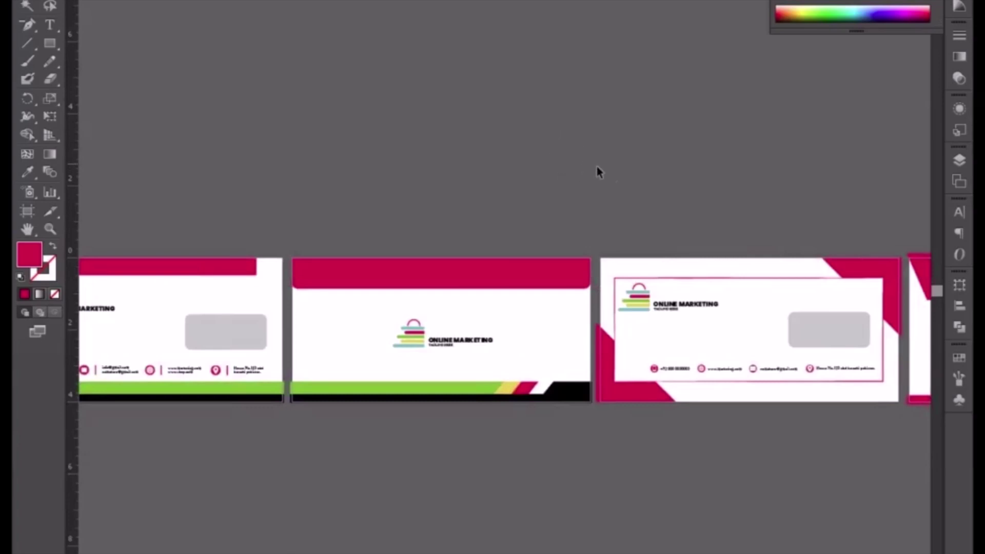
scroll(574, 167, right, 5)
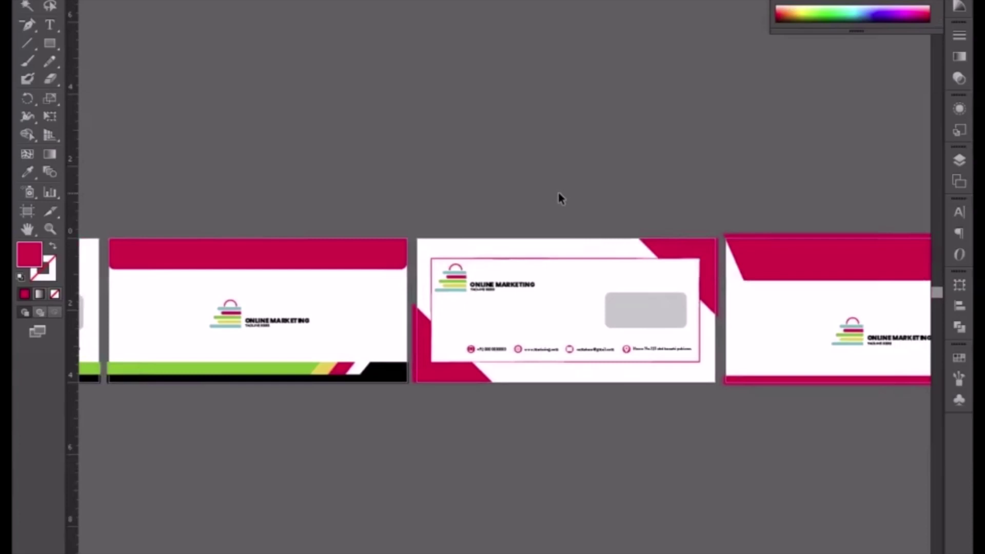
scroll(708, 189, right, 4)
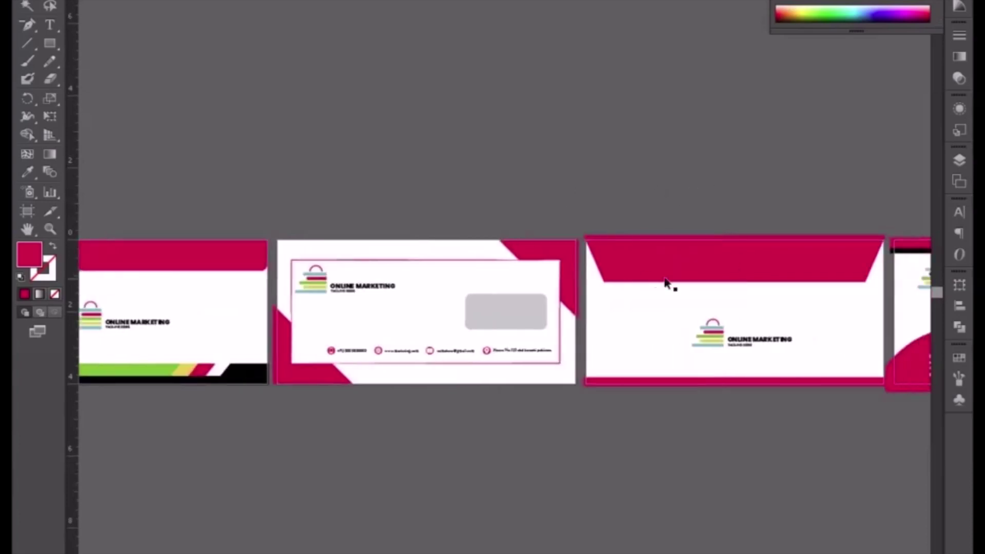